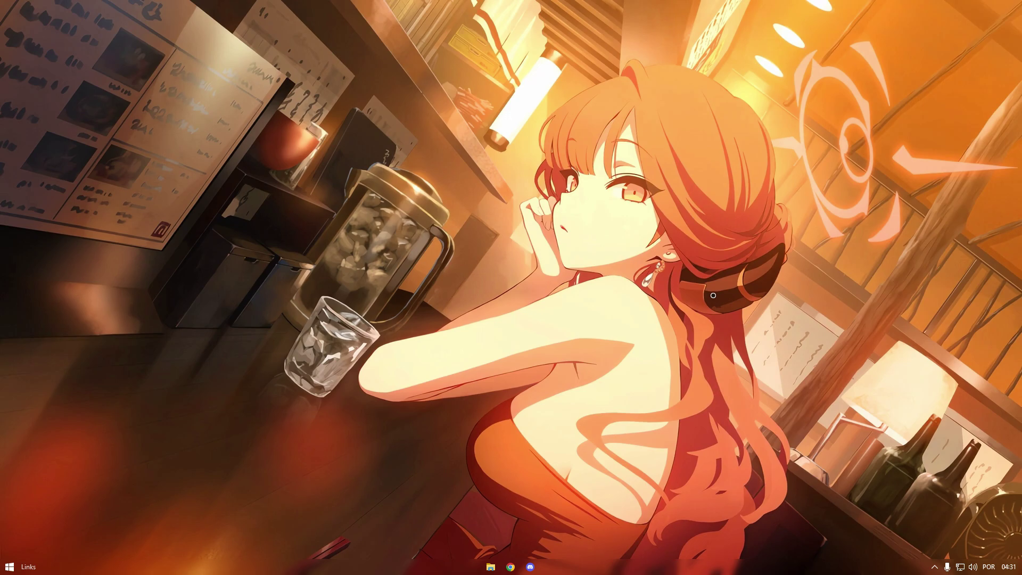
Extract the ULTRA PACK OTIMIZAÇÃO archive with its password, then open the extracted folder.
{"action": "right_click", "coordinate": [536, 156]}
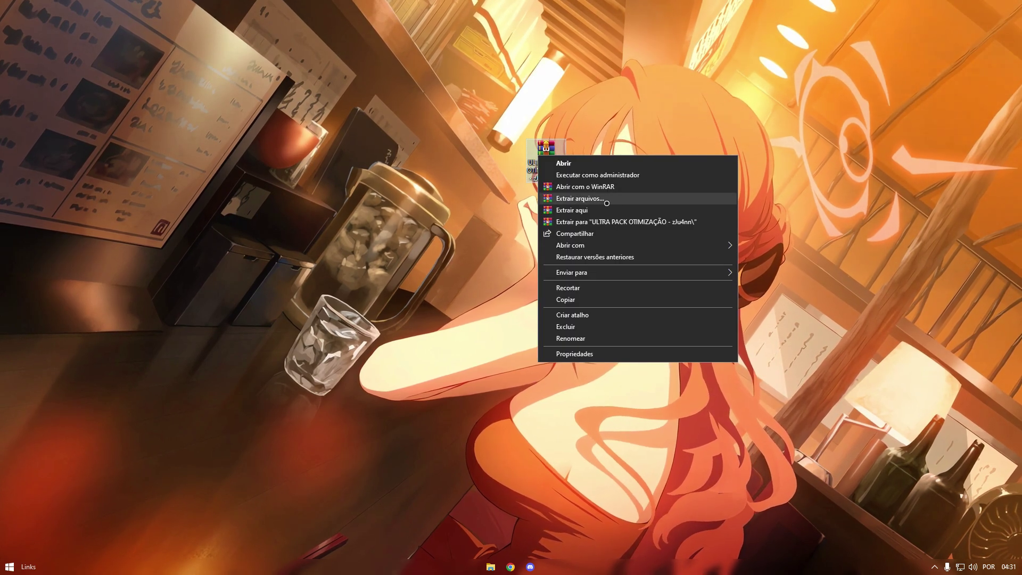
{"action": "left_click", "coordinate": [607, 214]}
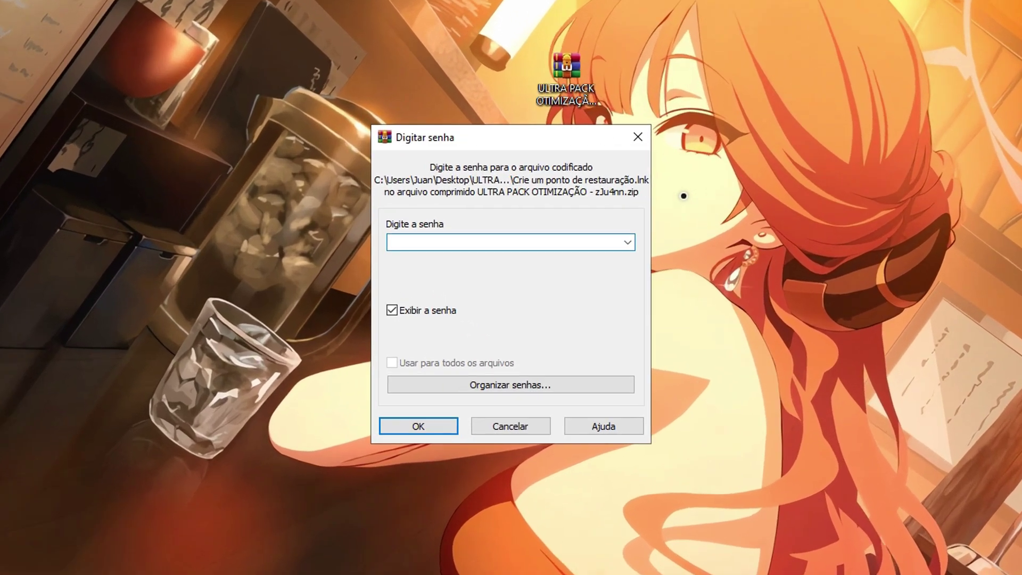
{"action": "key", "text": "Return"}
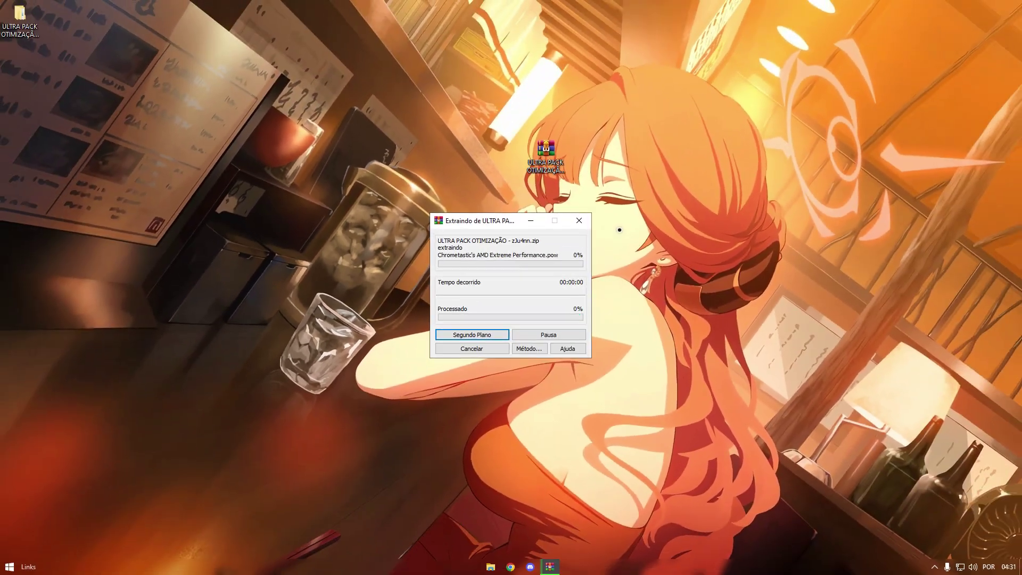
{"action": "double_click", "coordinate": [545, 151]}
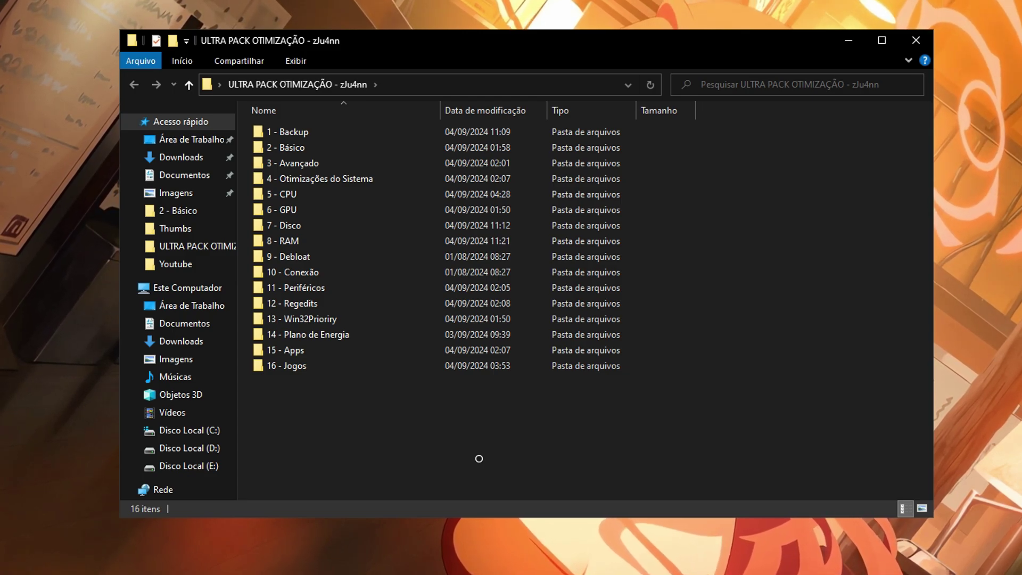
{"action": "left_click_drag", "start_coordinate": [635, 46], "coordinate": [633, 46]}
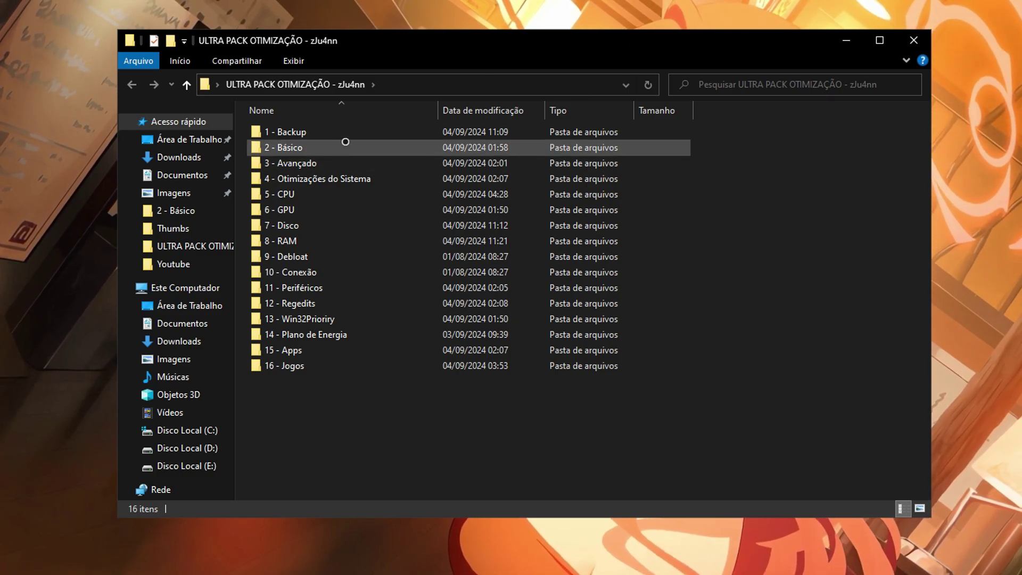
{"action": "double_click", "coordinate": [344, 134]}
{"action": "double_click", "coordinate": [431, 128]}
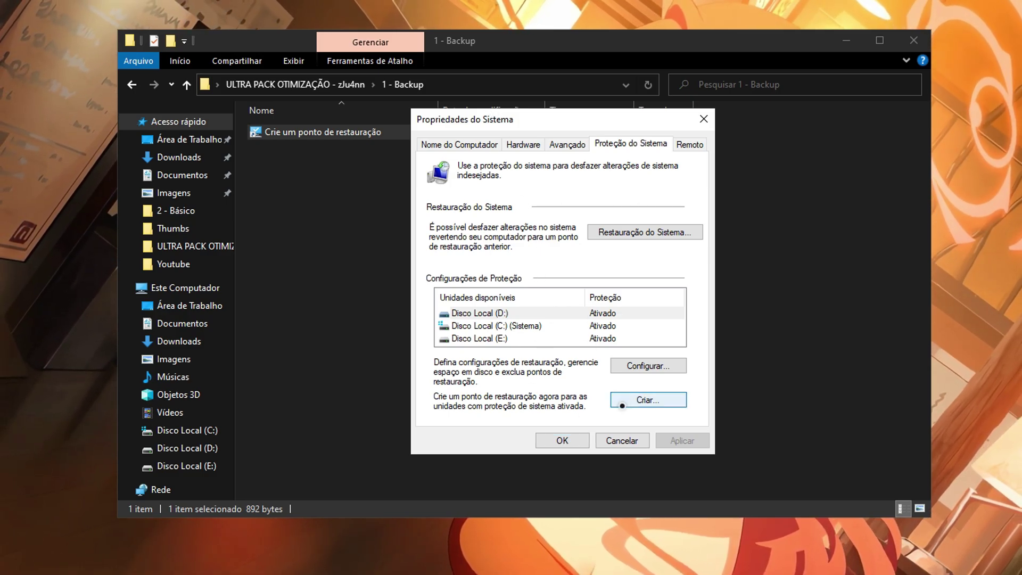
{"action": "left_click", "coordinate": [633, 400]}
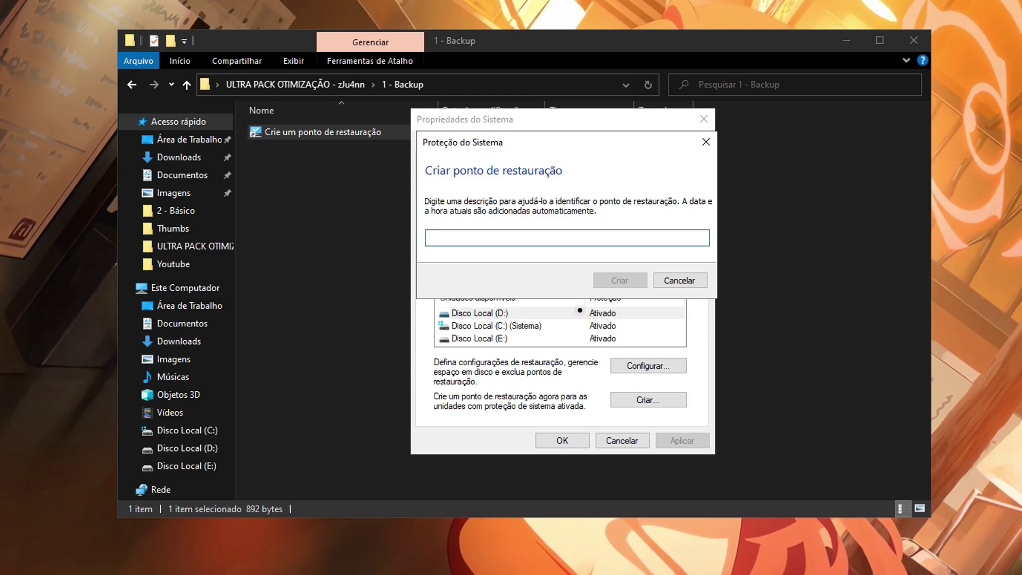
{"action": "left_click", "coordinate": [705, 141]}
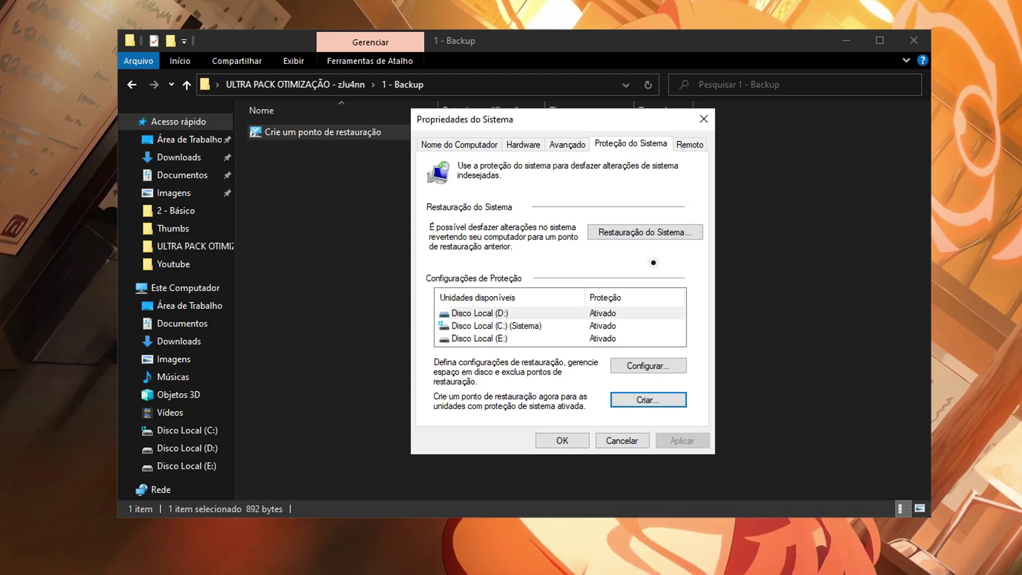
{"action": "left_click", "coordinate": [666, 232]}
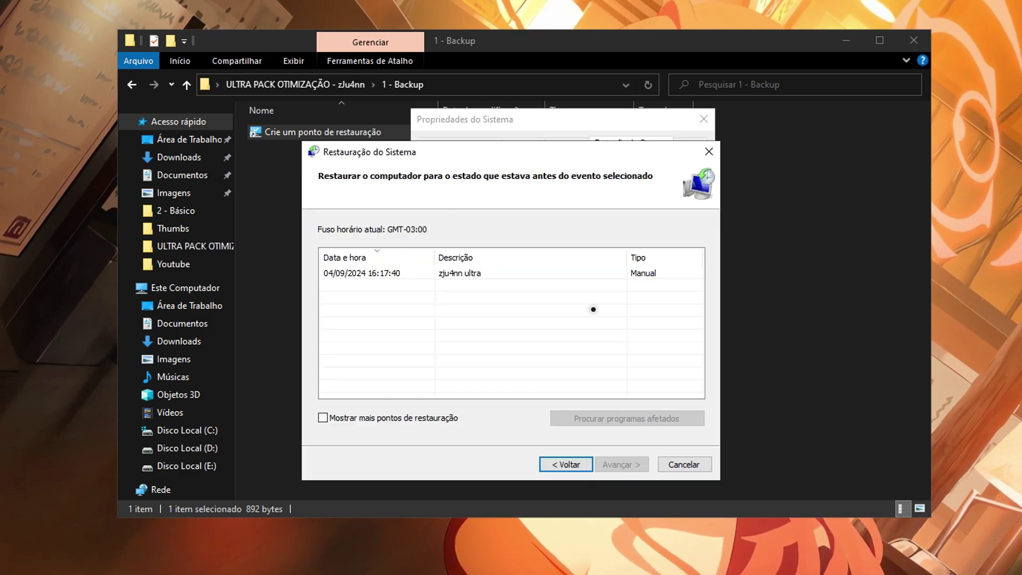
{"action": "left_click", "coordinate": [537, 276]}
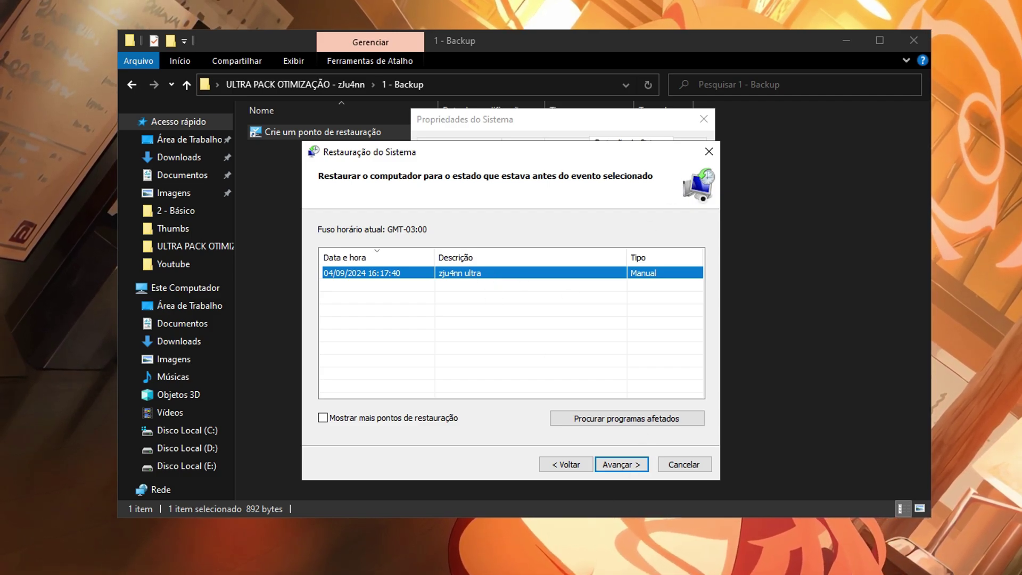
{"action": "left_click", "coordinate": [709, 152]}
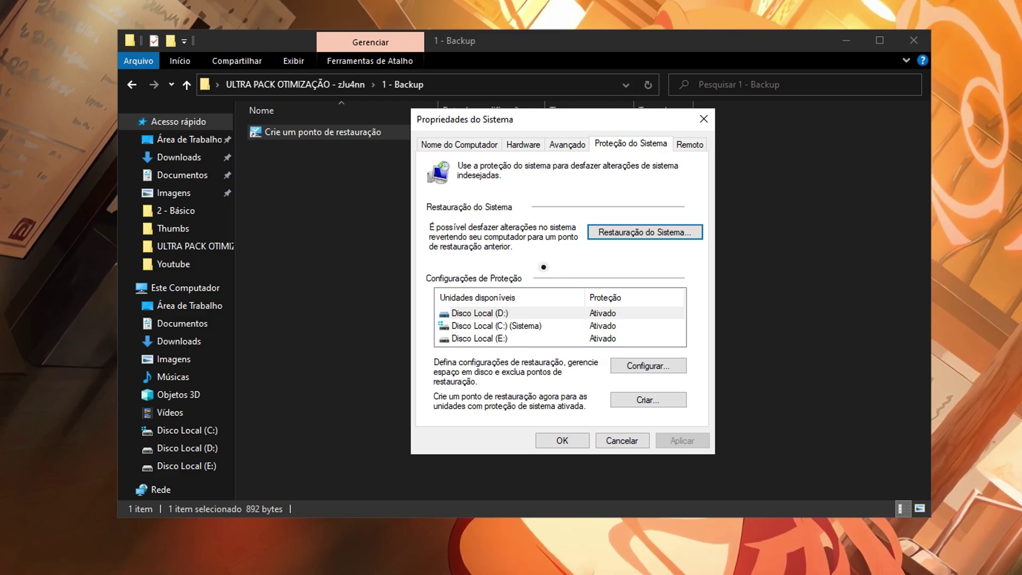
{"action": "key", "text": "Escape"}
{"action": "left_click", "coordinate": [132, 84]}
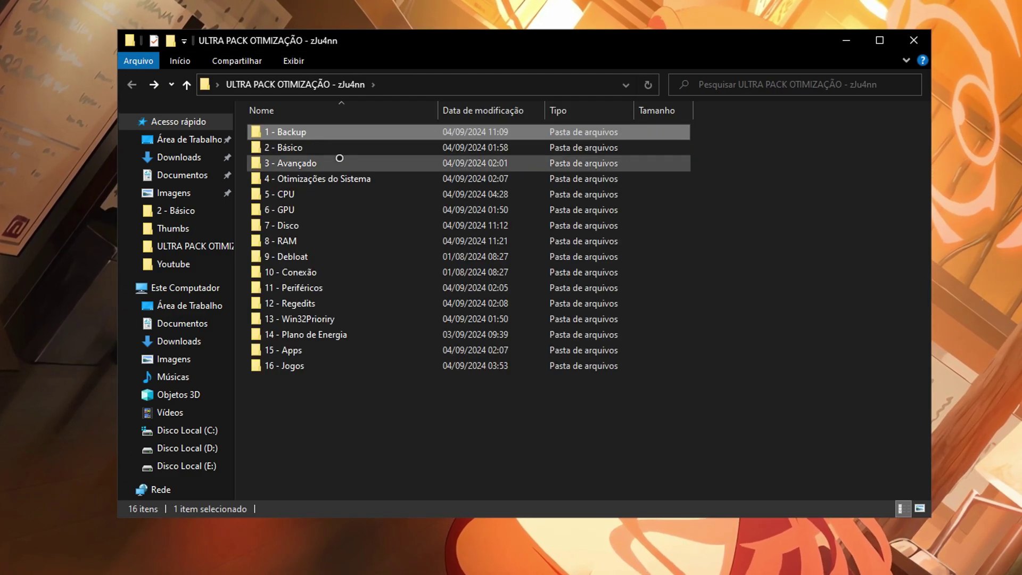
Open the 2 - Básico folder and select the Otimizar Todas as Configurações script.
{"action": "double_click", "coordinate": [351, 147]}
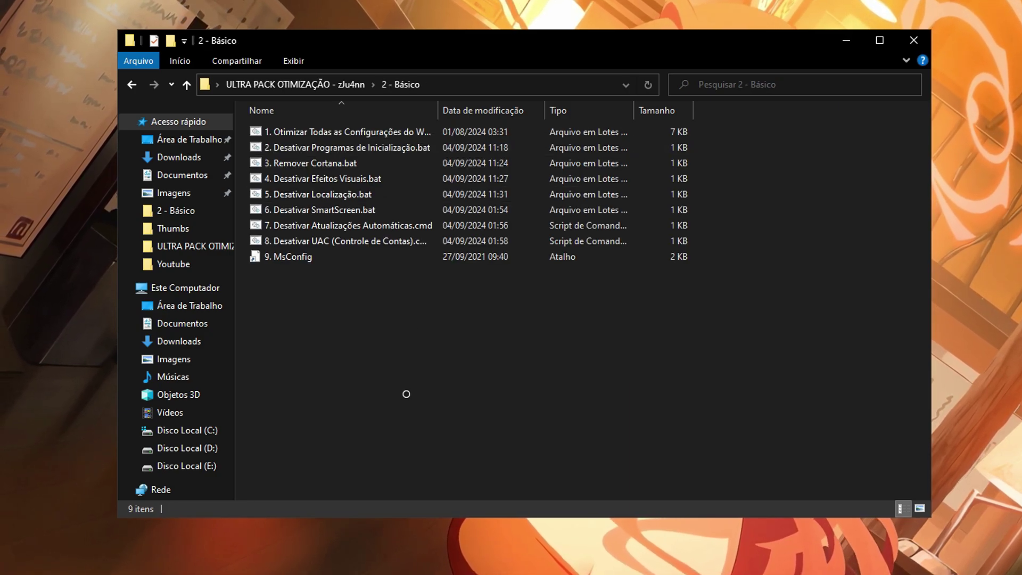
{"action": "left_click", "coordinate": [290, 133]}
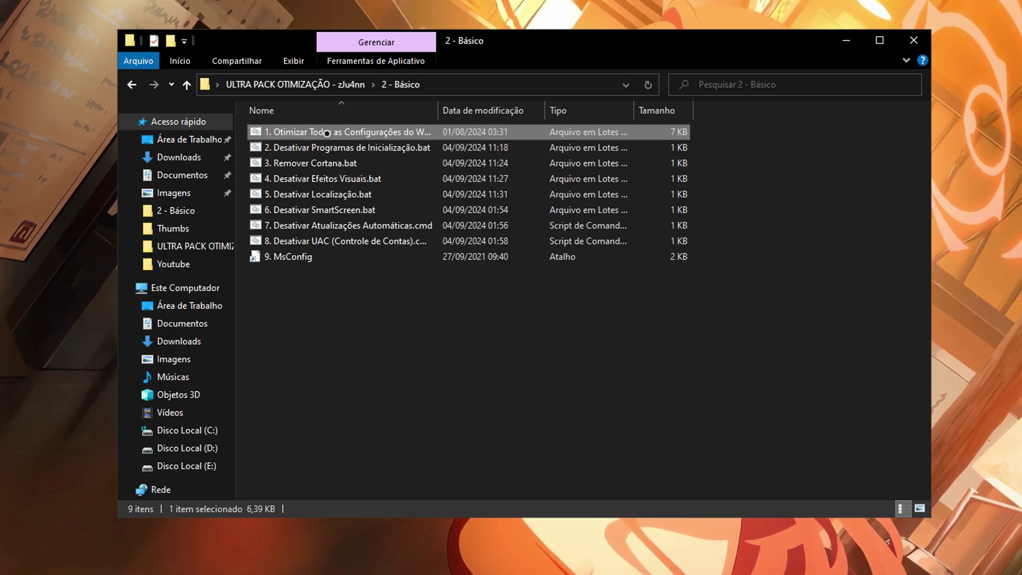
{"action": "key", "text": "super"}
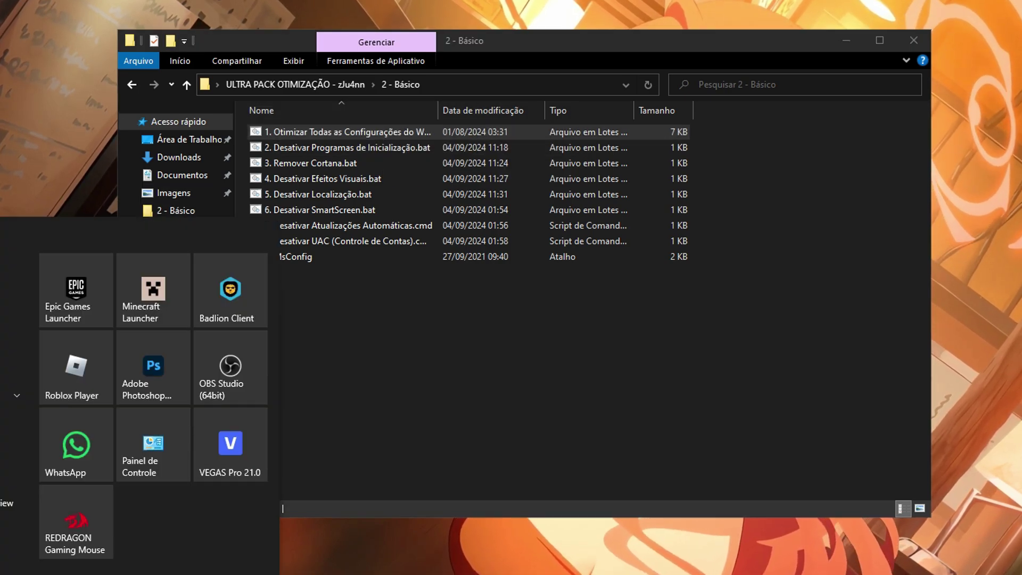
{"action": "key", "text": "super+i"}
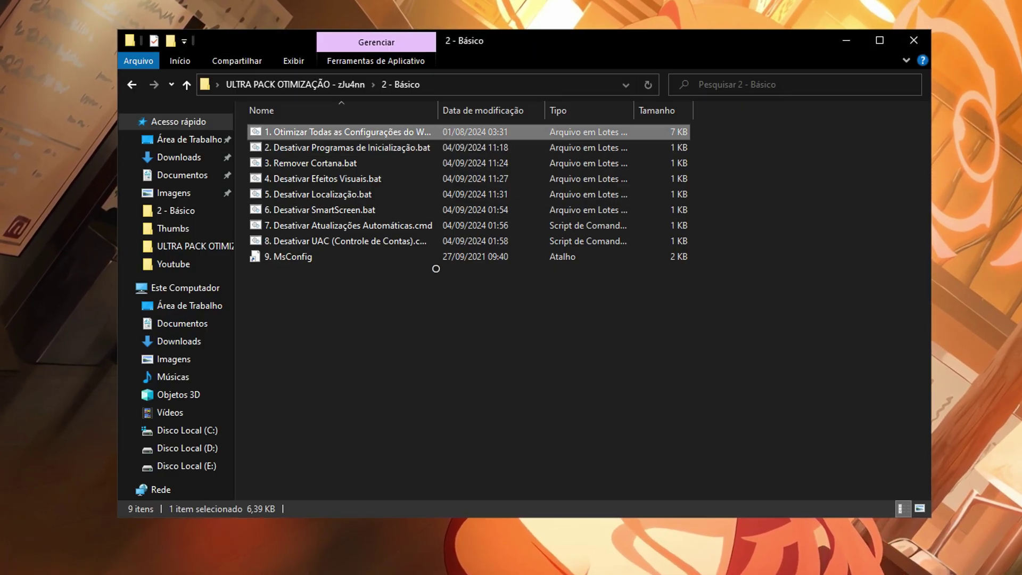
Run the first optimisation script and the startup programs script as administrator.
{"action": "right_click", "coordinate": [385, 130]}
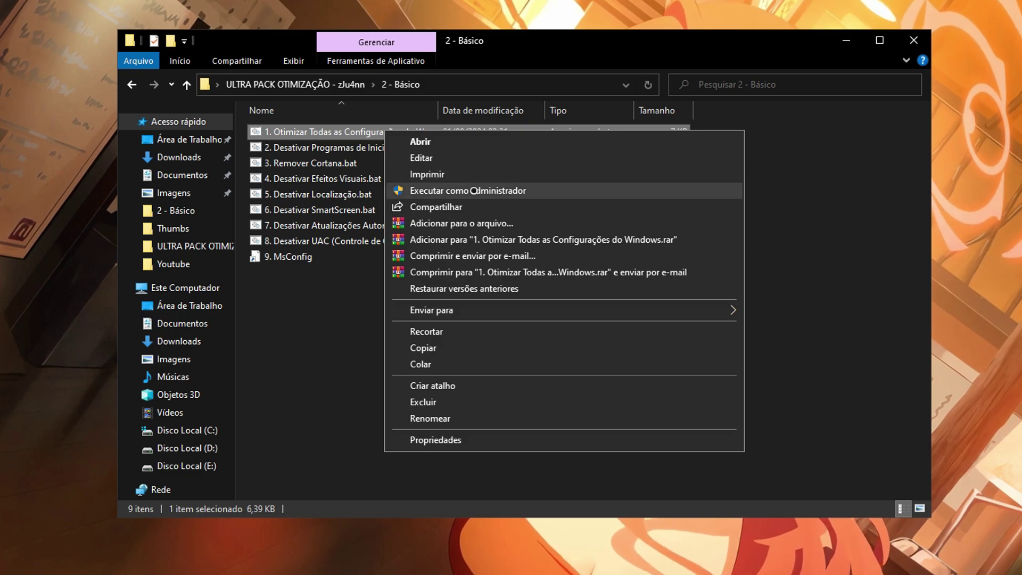
{"action": "left_click", "coordinate": [342, 344]}
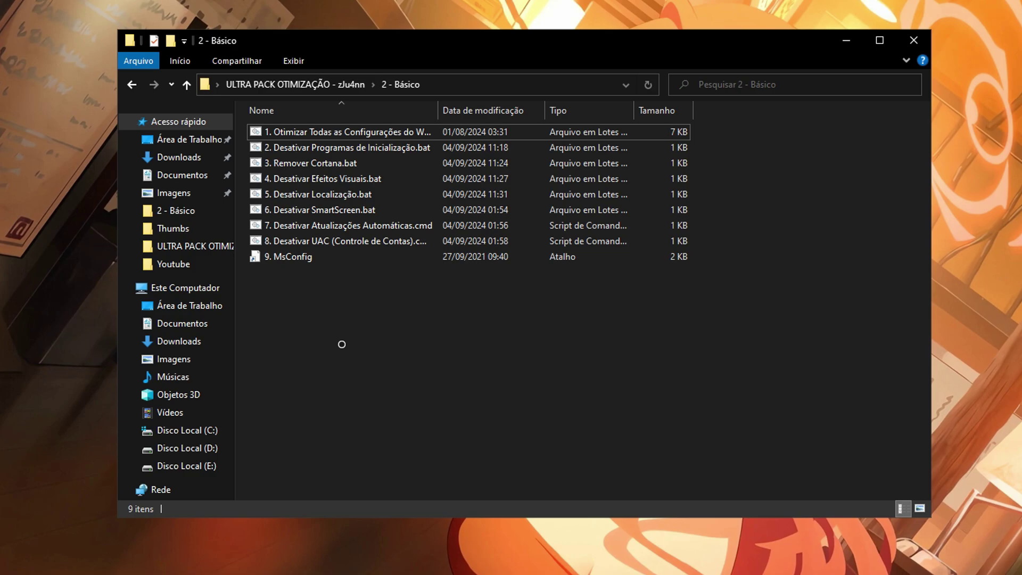
{"action": "right_click", "coordinate": [418, 148]}
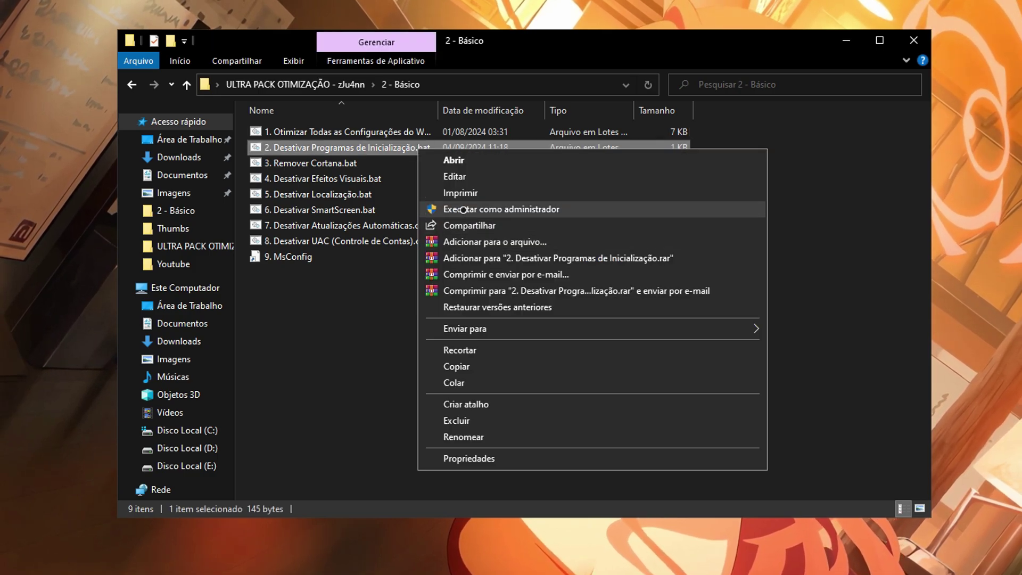
{"action": "left_click", "coordinate": [345, 300]}
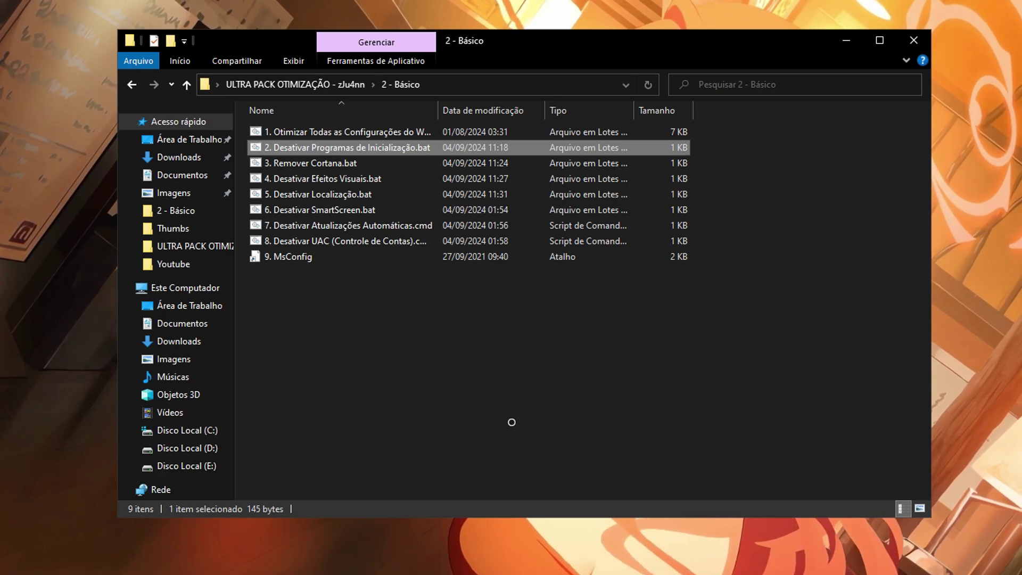
{"action": "key", "text": "Down"}
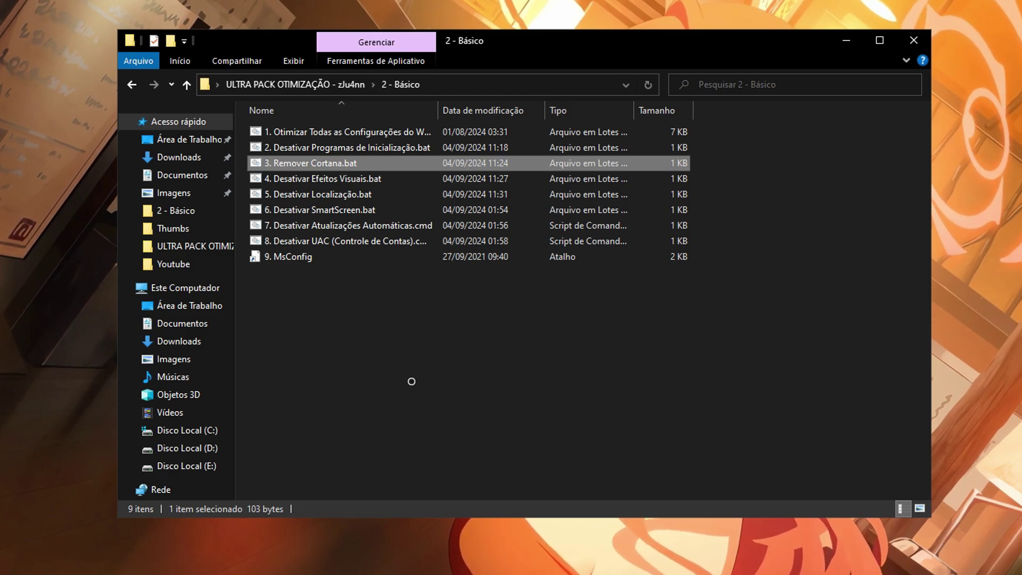
{"action": "key", "text": "Down"}
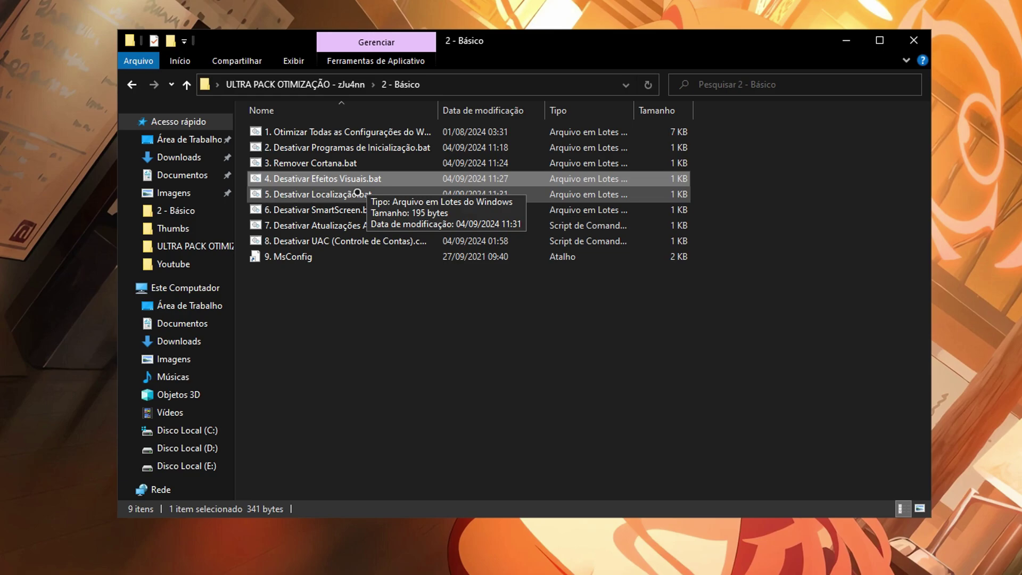
{"action": "key", "text": "Down"}
{"action": "key", "text": "Down"}
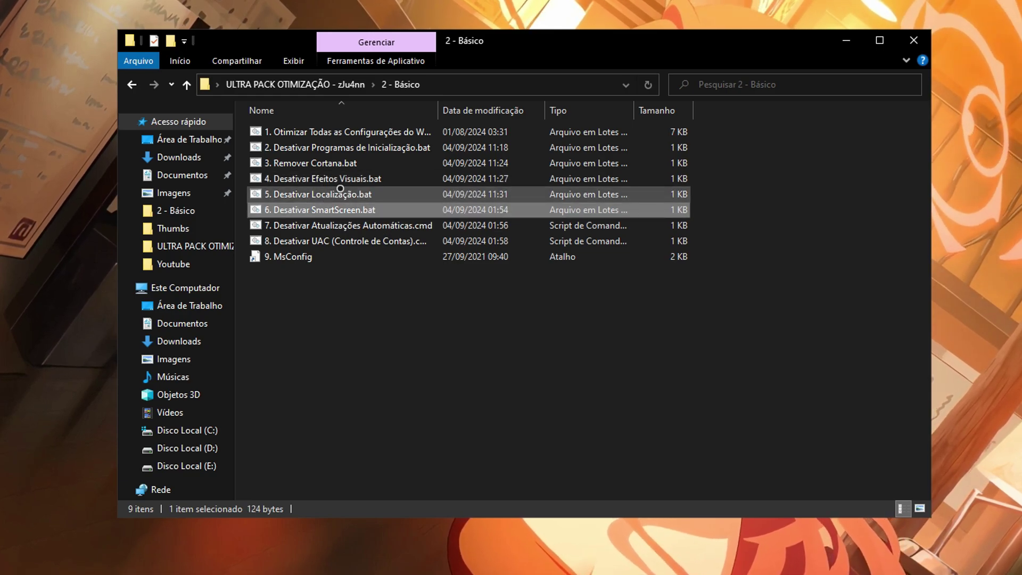
{"action": "left_click", "coordinate": [405, 224]}
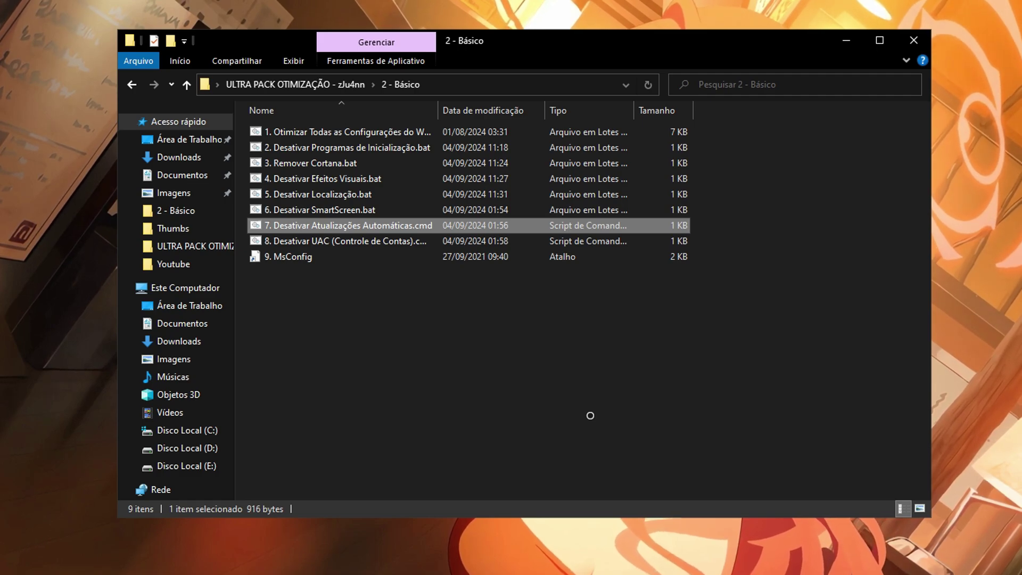
{"action": "left_click", "coordinate": [350, 236]}
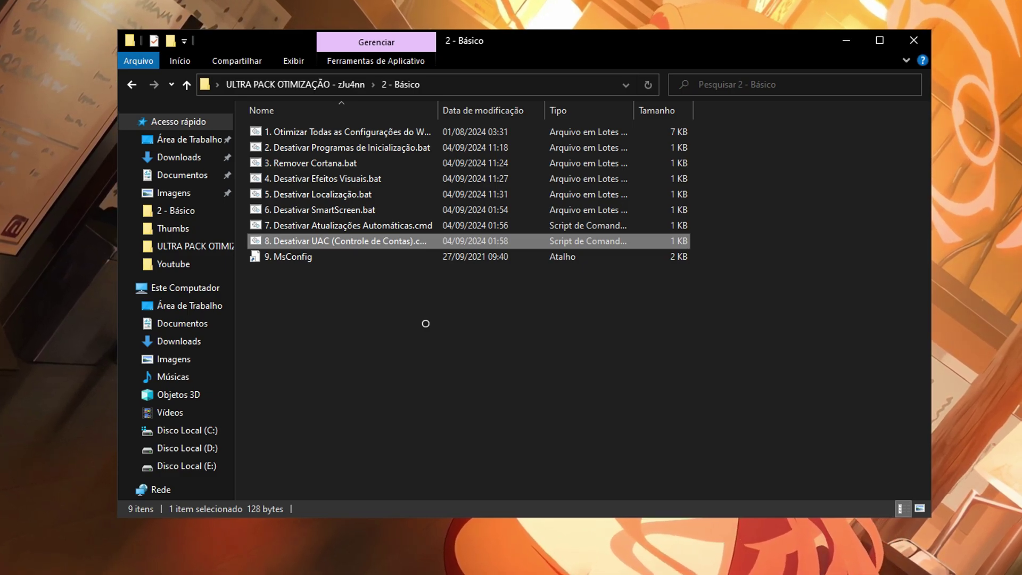
{"action": "double_click", "coordinate": [353, 255]}
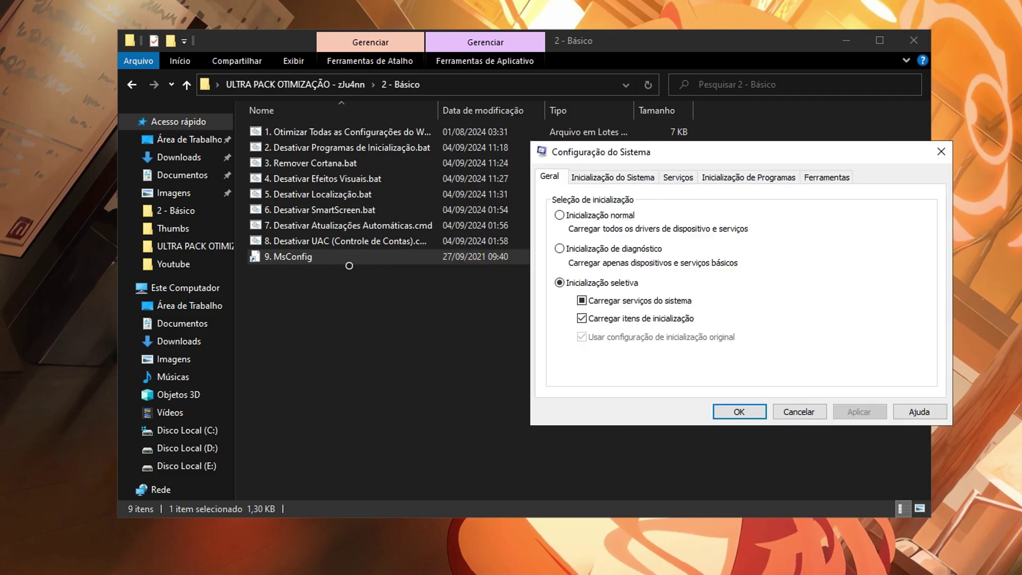
{"action": "left_click", "coordinate": [677, 178]}
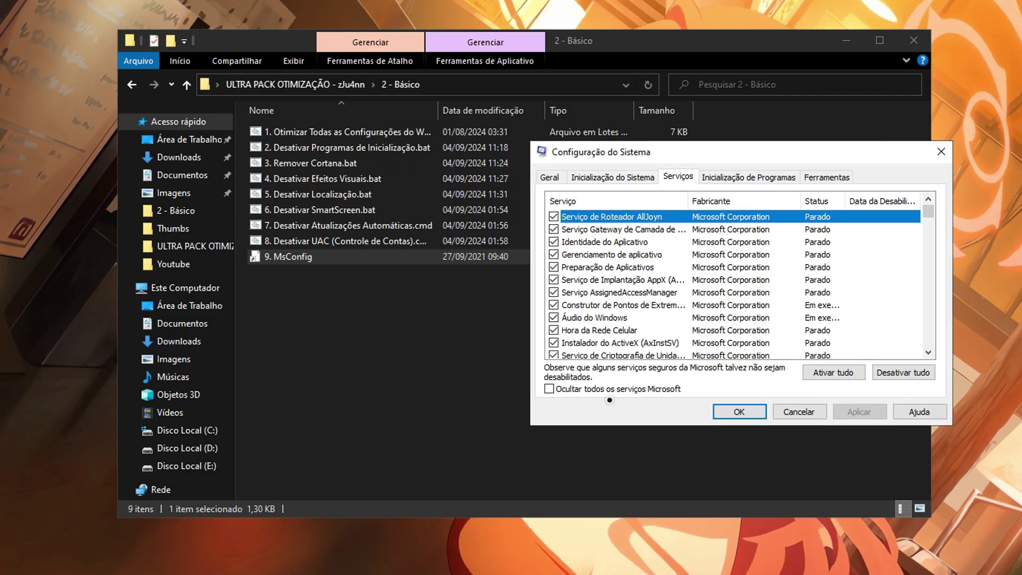
{"action": "left_click", "coordinate": [600, 395]}
{"action": "left_click_drag", "start_coordinate": [686, 159], "coordinate": [593, 172]}
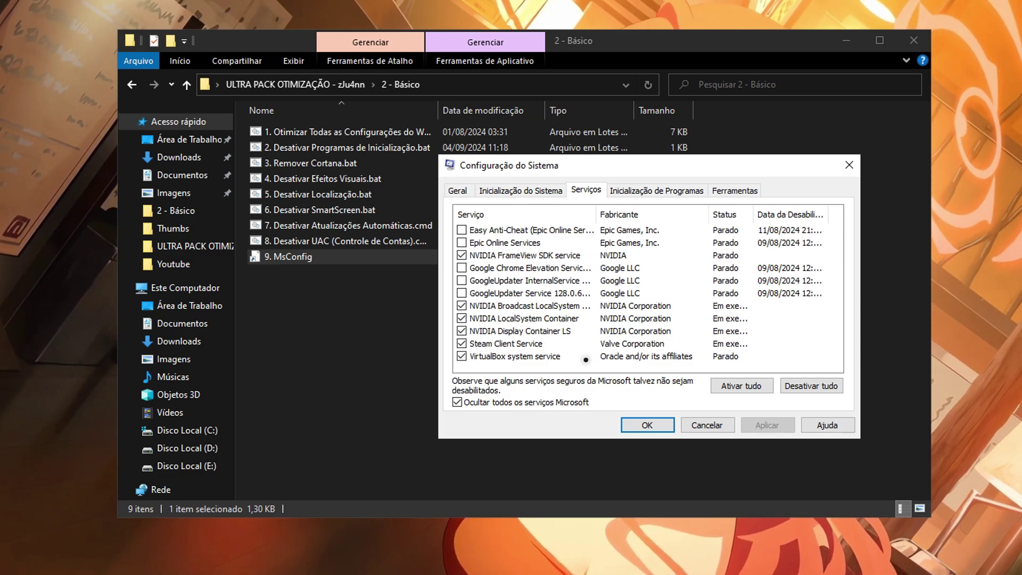
{"action": "left_click", "coordinate": [641, 421]}
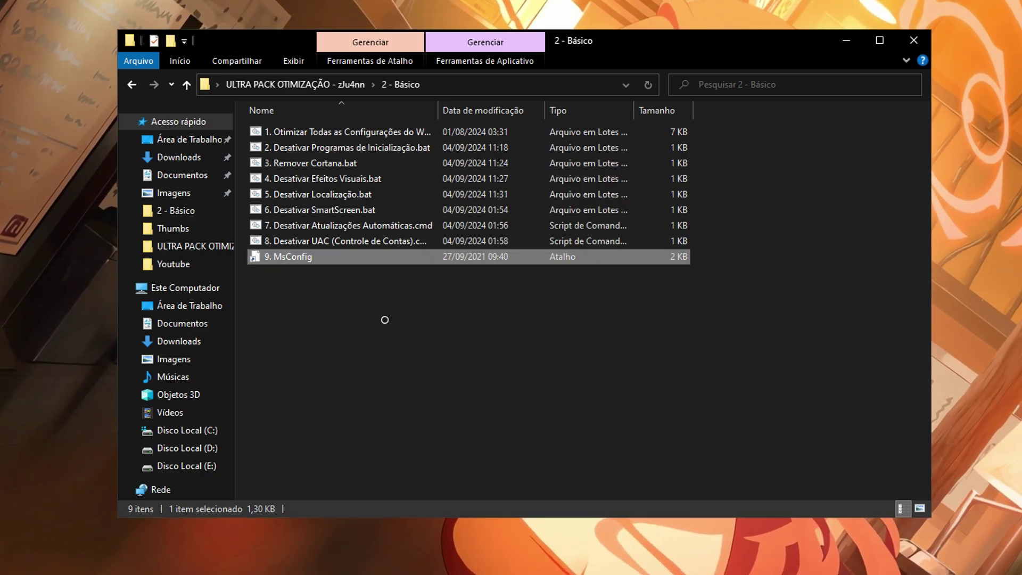
Open 3 - Avançado > 1. IO (Entrada e Saida) and read O que isso faz.txt in Notepad.
{"action": "left_click", "coordinate": [132, 85]}
{"action": "double_click", "coordinate": [354, 167]}
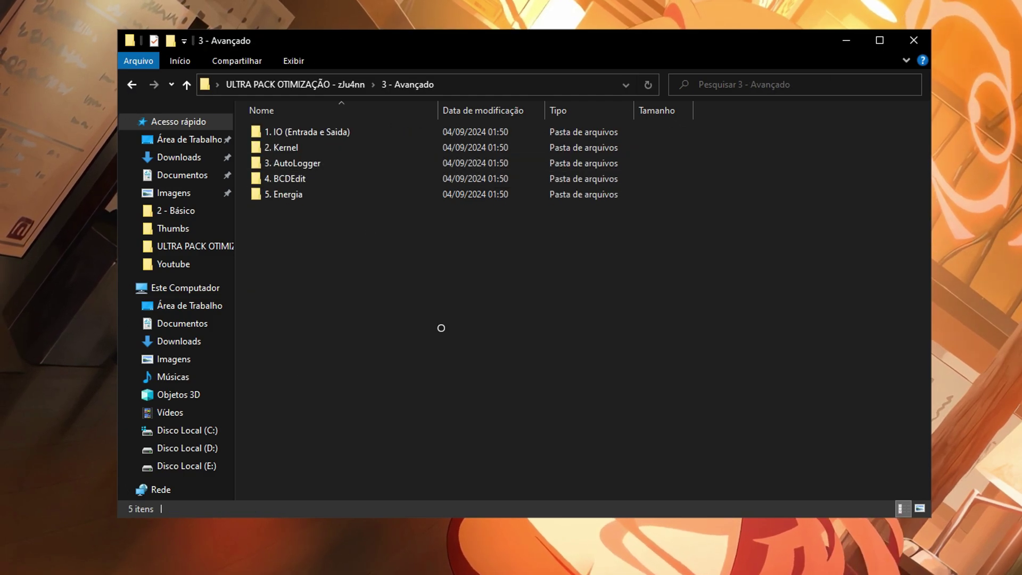
{"action": "left_click_drag", "start_coordinate": [436, 340], "coordinate": [694, 359]}
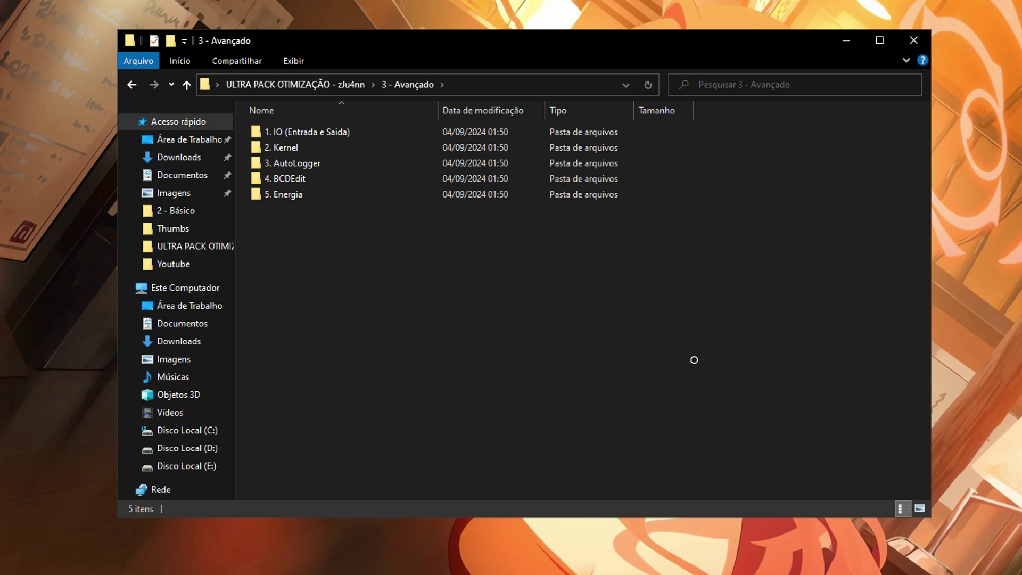
{"action": "double_click", "coordinate": [424, 131]}
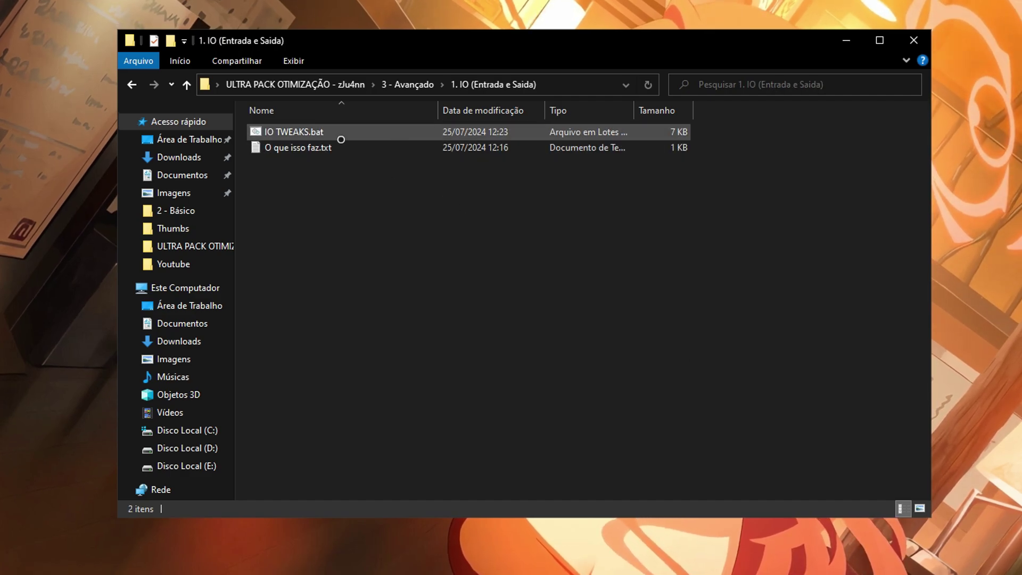
{"action": "double_click", "coordinate": [351, 151]}
{"action": "left_click_drag", "start_coordinate": [445, 56], "coordinate": [445, 61]}
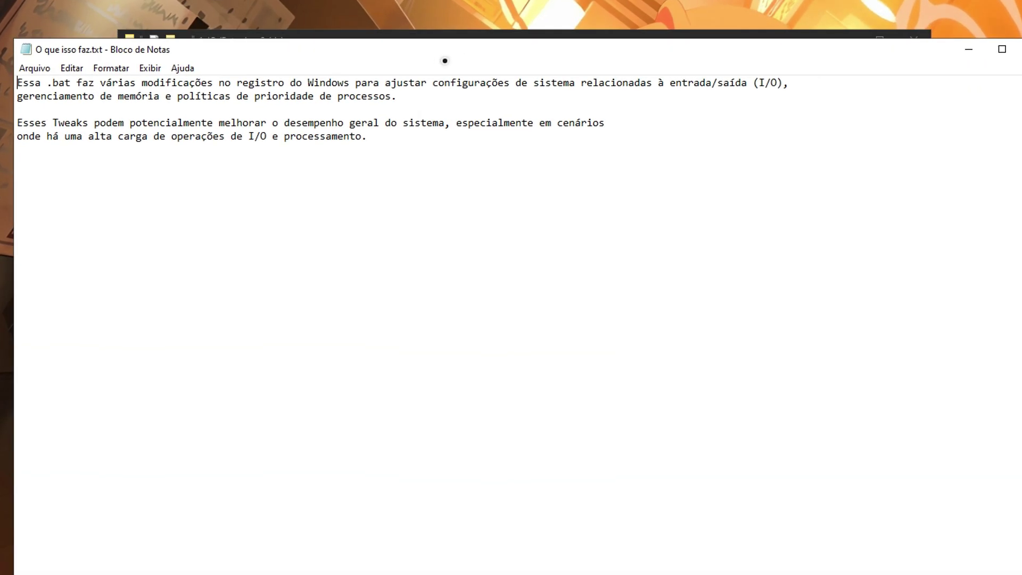
{"action": "left_click", "coordinate": [1021, 49]}
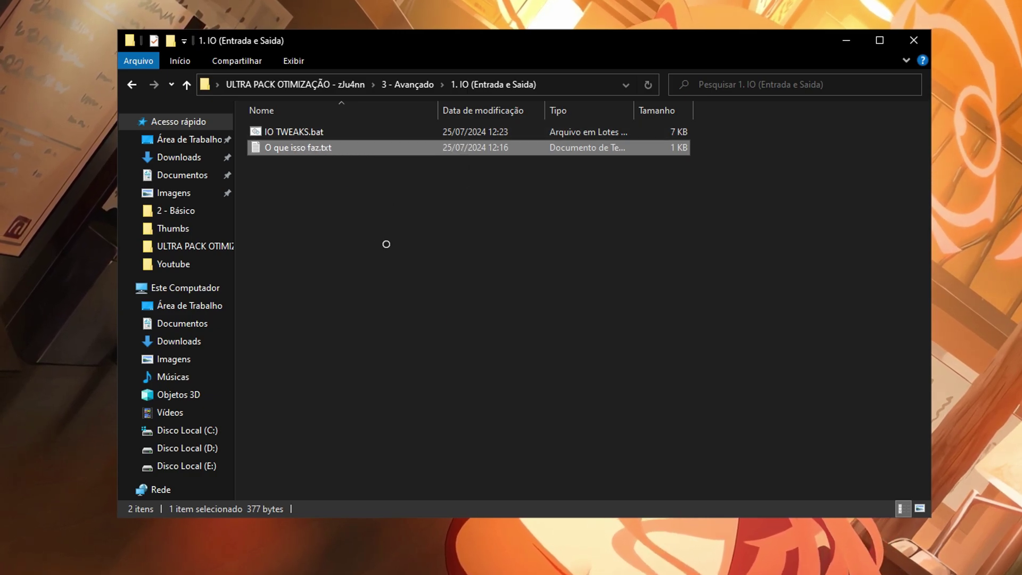
Inspect IO TWEAKS.bat, then go back up to the ULTRA PACK OTIMIZAÇÃO root.
{"action": "left_click", "coordinate": [392, 131]}
{"action": "right_click", "coordinate": [389, 133]}
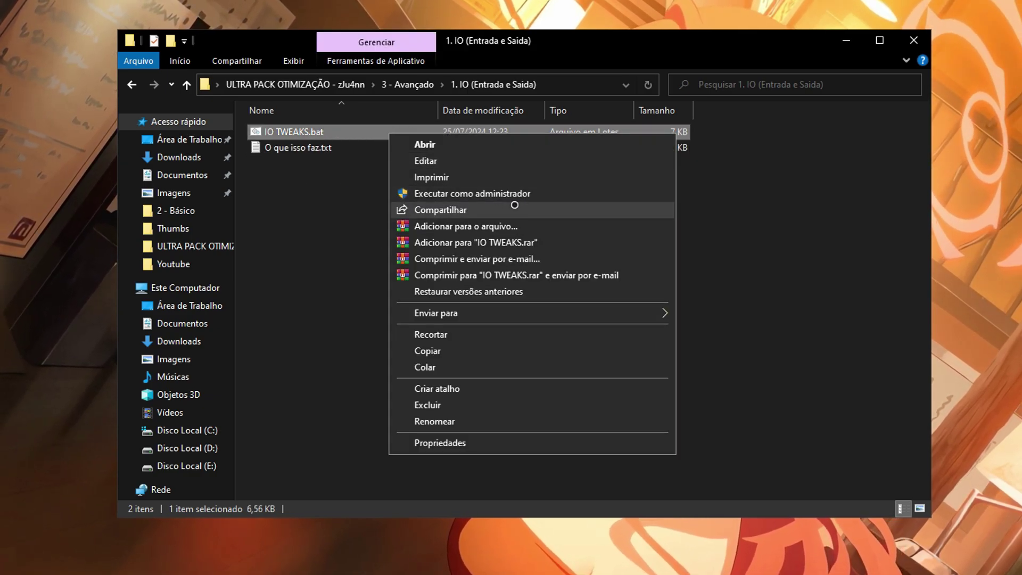
{"action": "left_click", "coordinate": [301, 224]}
{"action": "left_click", "coordinate": [131, 84]}
{"action": "left_click_drag", "start_coordinate": [326, 297], "coordinate": [788, 122]}
{"action": "left_click", "coordinate": [131, 85]}
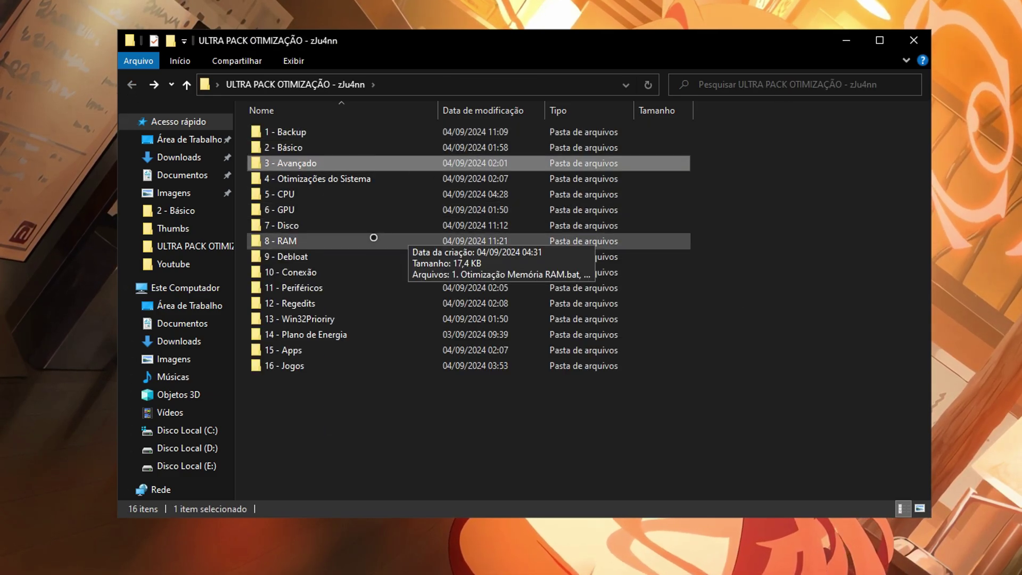
Open 4 - Otimizações do Sistema and read 1. Desativar Serviços.bat in Notepad.
{"action": "double_click", "coordinate": [369, 178]}
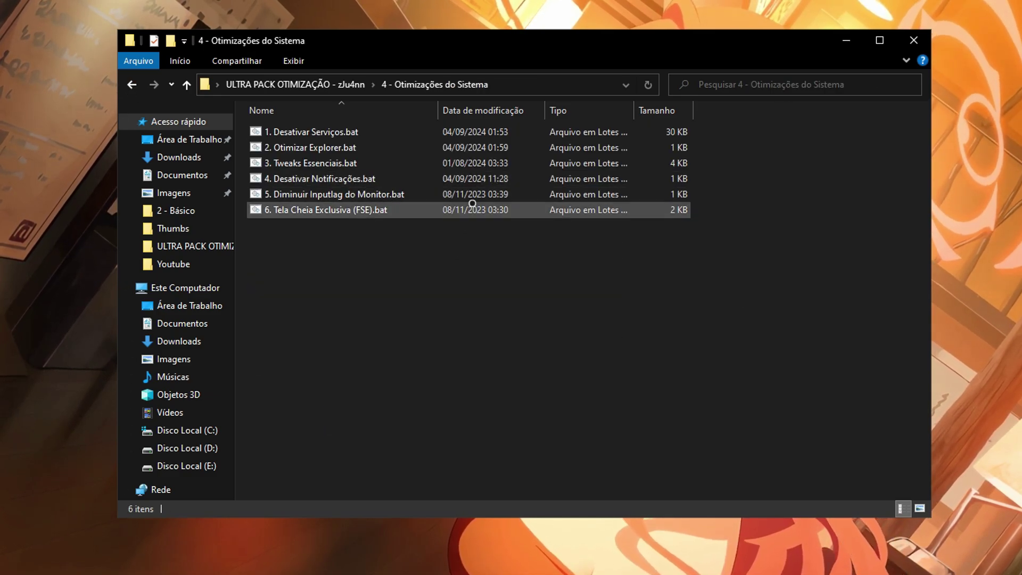
{"action": "right_click", "coordinate": [365, 165]}
{"action": "left_click", "coordinate": [399, 189]}
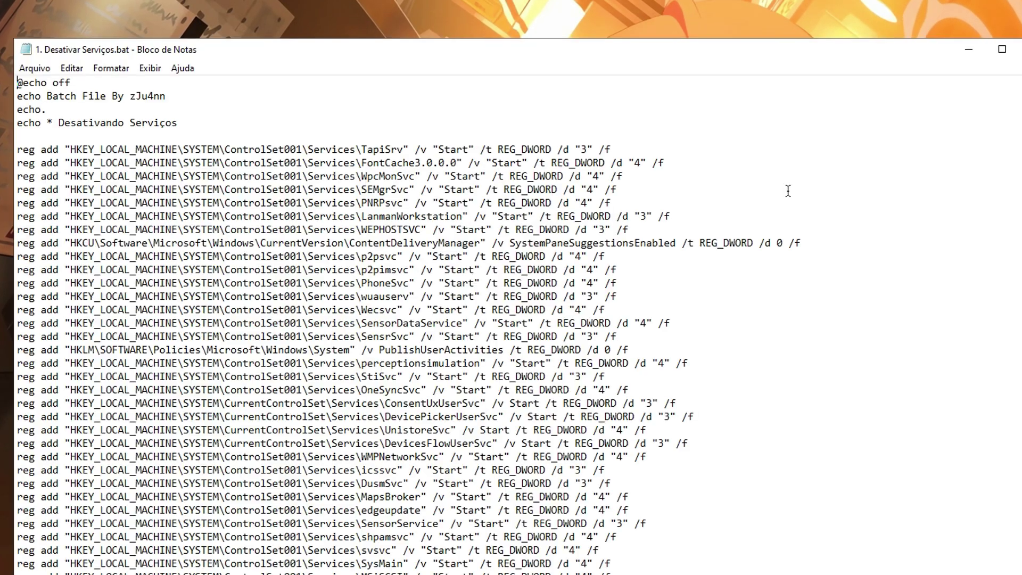
{"action": "scroll", "coordinate": [510, 319], "scroll_direction": "down", "scroll_amount": 20}
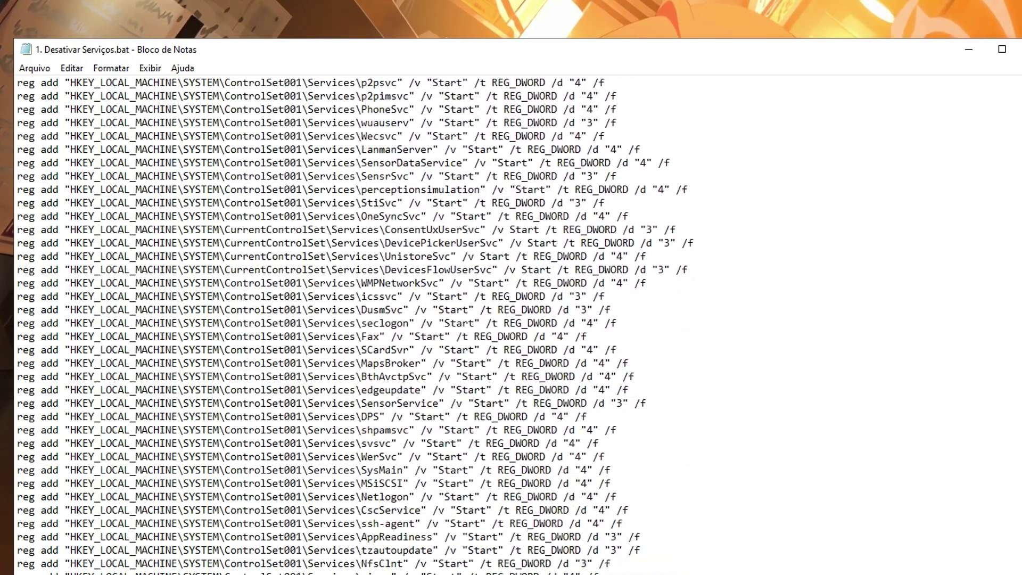
{"action": "scroll", "coordinate": [511, 319], "scroll_direction": "down", "scroll_amount": 10}
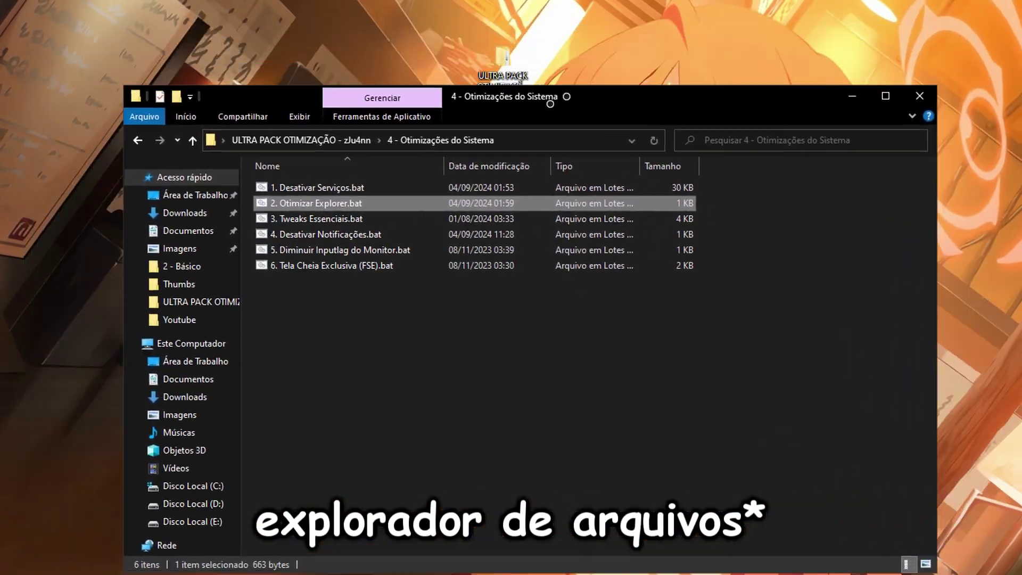
Look over scripts 3 to 6, Tweaks Essenciais through Tela Cheia Exclusiva, then return to the pack root.
{"action": "left_click", "coordinate": [394, 186]}
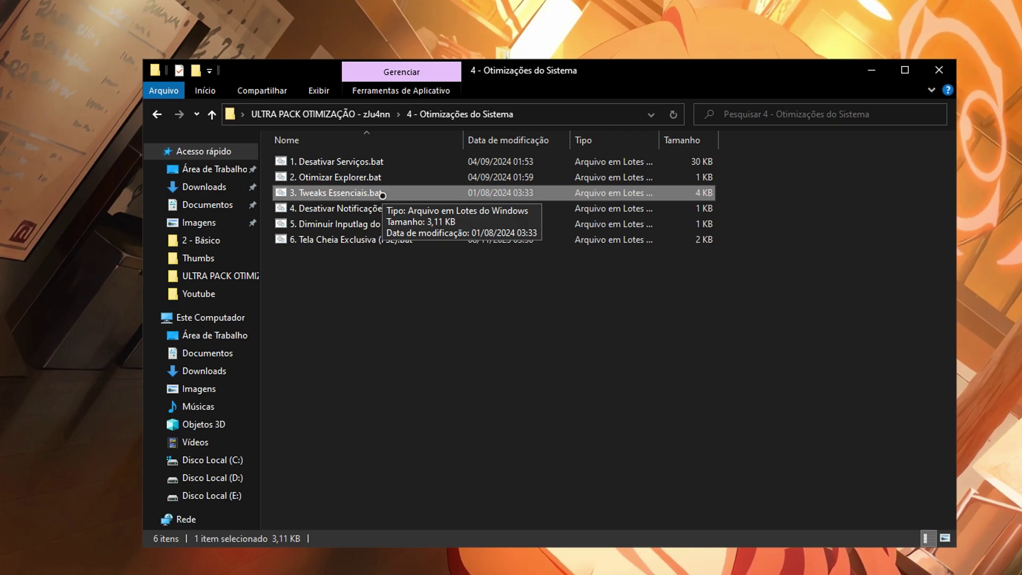
{"action": "left_click", "coordinate": [373, 208]}
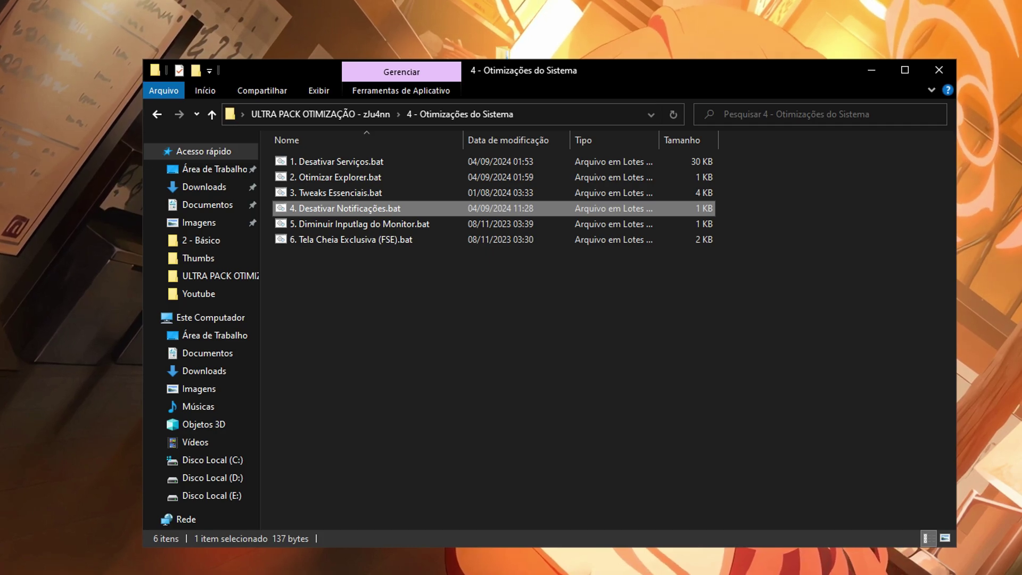
{"action": "left_click", "coordinate": [500, 222]}
{"action": "left_click", "coordinate": [421, 239]}
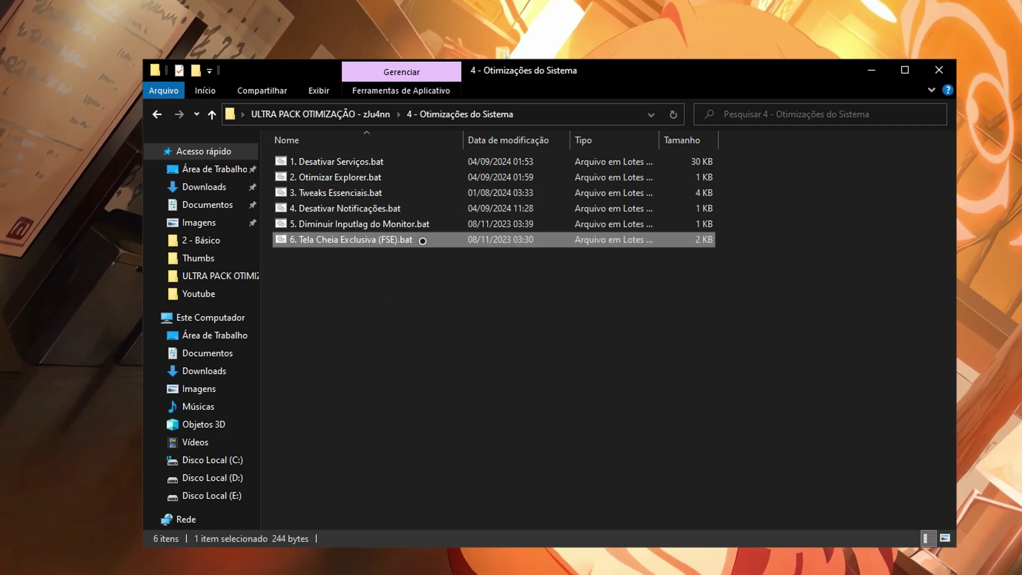
{"action": "left_click", "coordinate": [423, 265]}
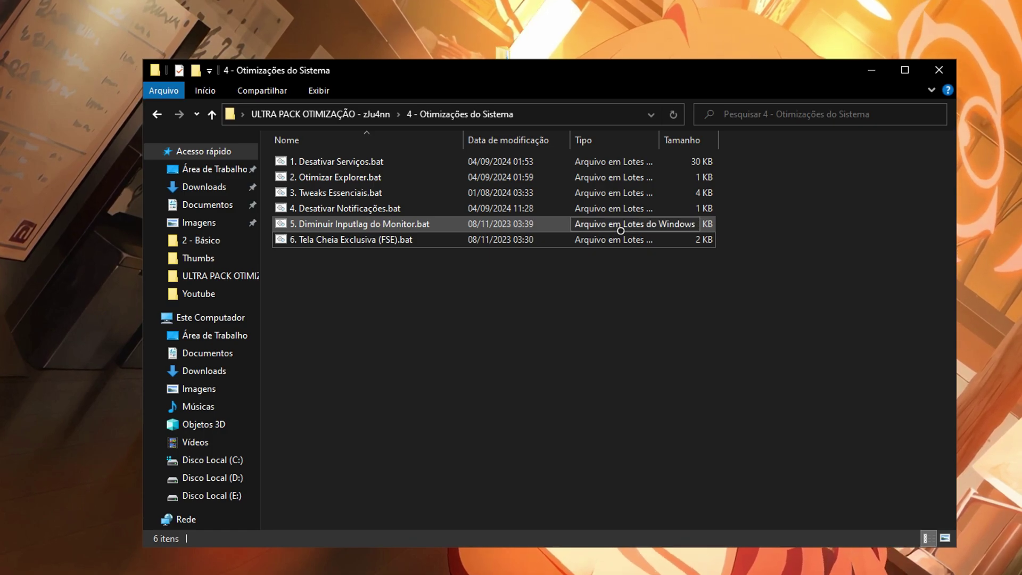
{"action": "key", "text": "alt+Left"}
{"action": "left_click", "coordinate": [363, 227]}
Open 5 - CPU and inspect Desativar Turbo Boost, Otimizações CPU, Core Parking and registro de energia.
{"action": "double_click", "coordinate": [363, 227]}
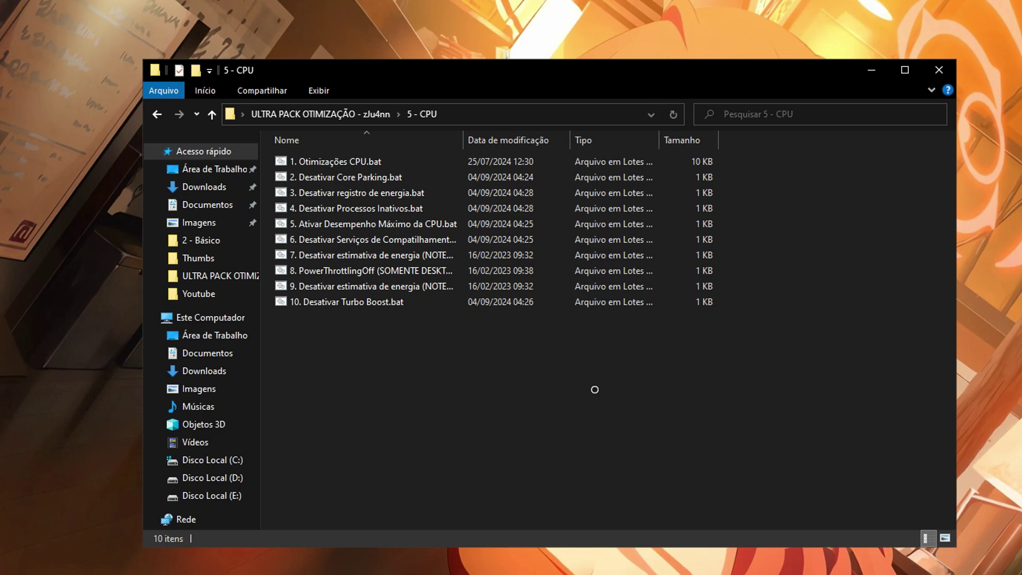
{"action": "left_click_drag", "start_coordinate": [614, 424], "coordinate": [729, 453]}
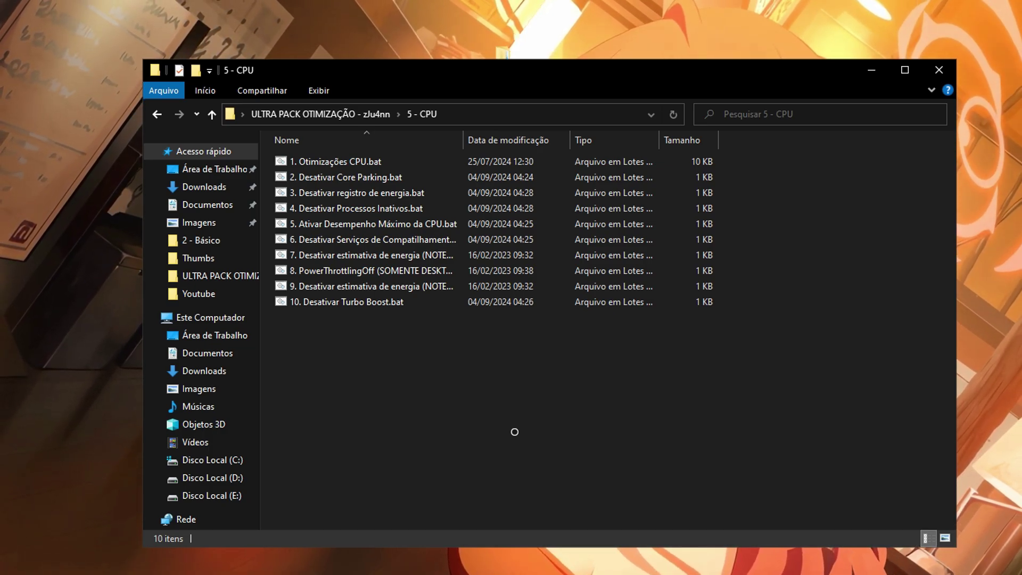
{"action": "left_click", "coordinate": [388, 304]}
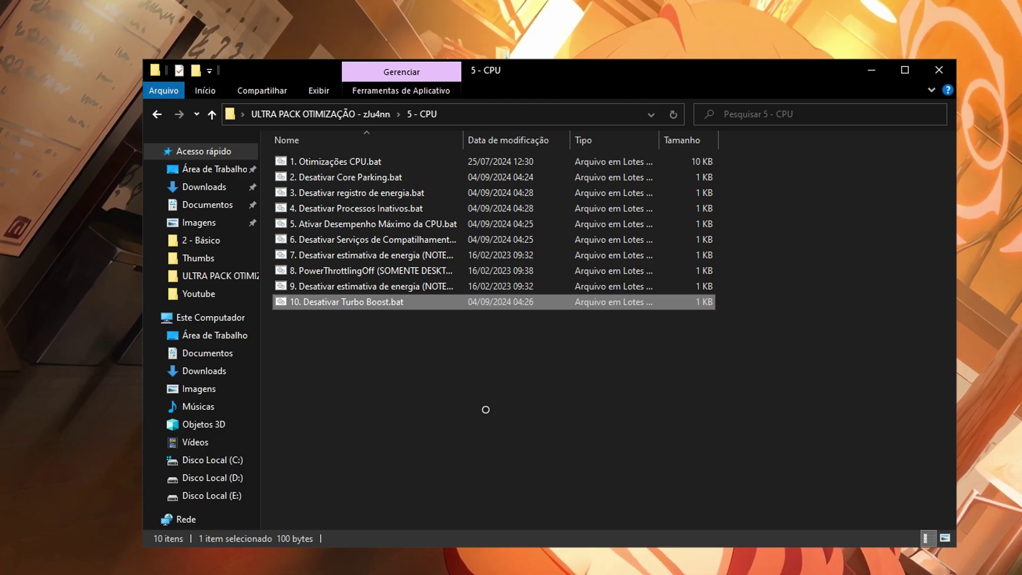
{"action": "left_click", "coordinate": [377, 166]}
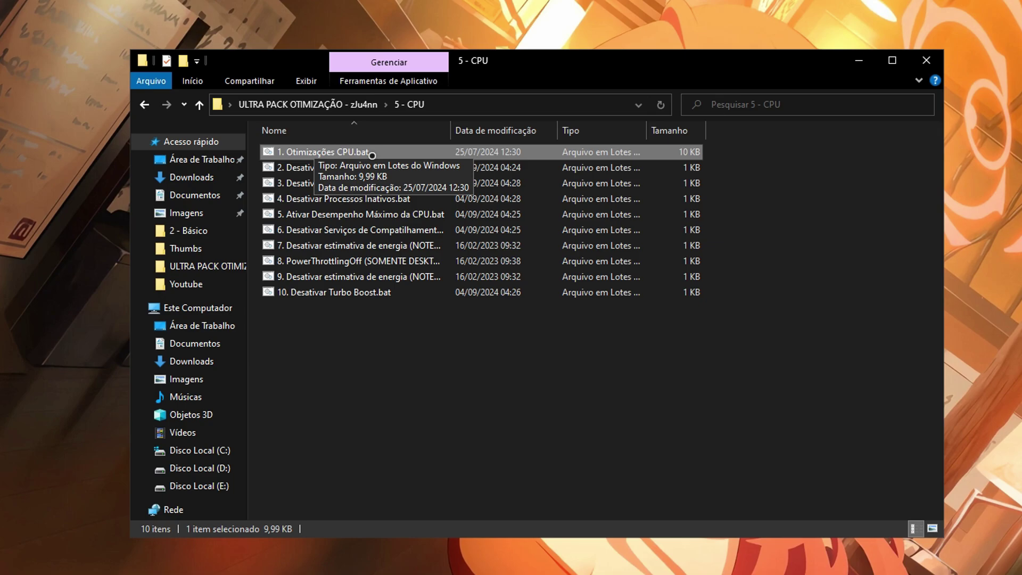
{"action": "left_click", "coordinate": [309, 168]}
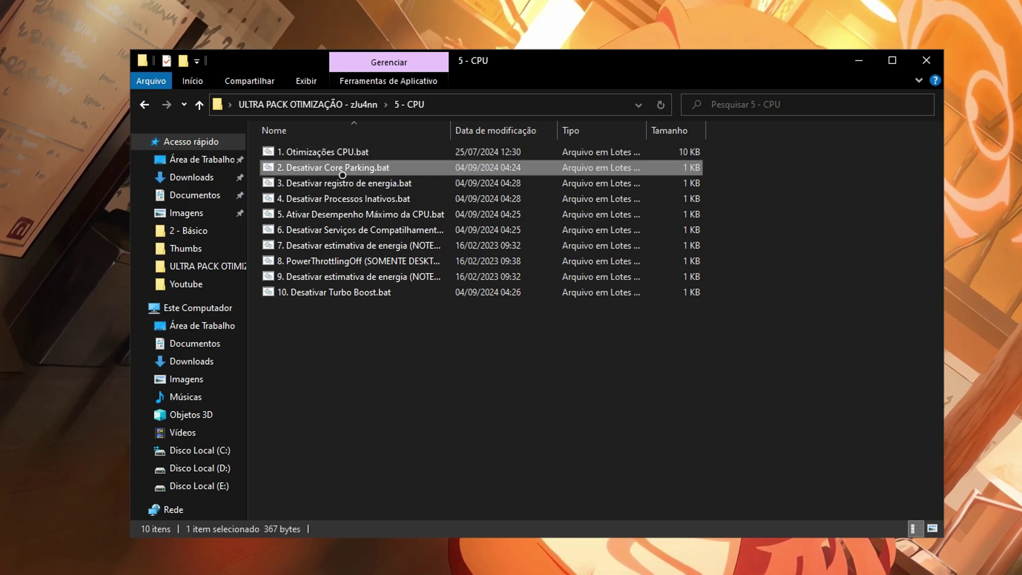
{"action": "left_click", "coordinate": [359, 184]}
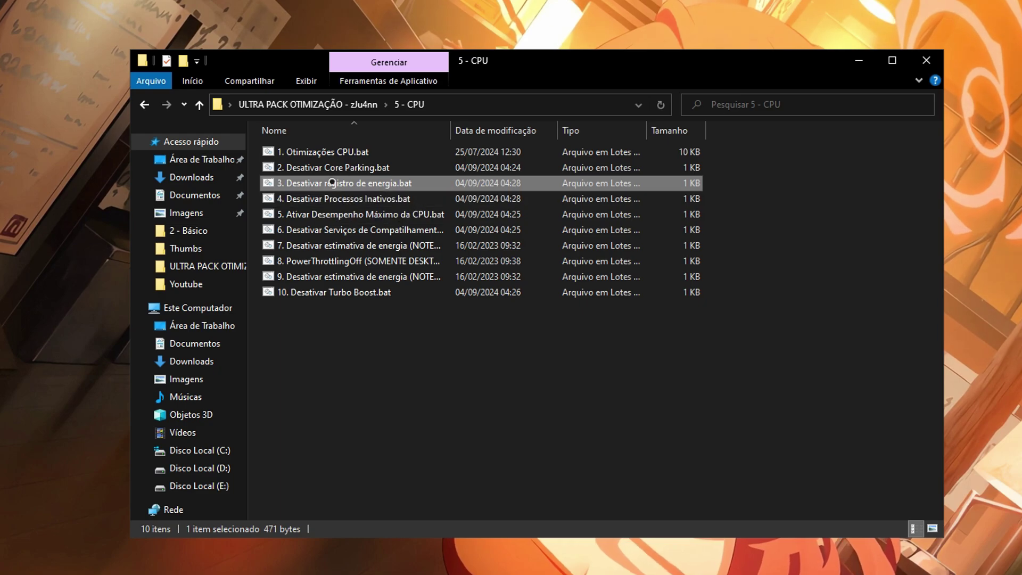
Inspect the remaining CPU scripts through PowerThrottlingOff, then go up to the pack root.
{"action": "left_click", "coordinate": [319, 197]}
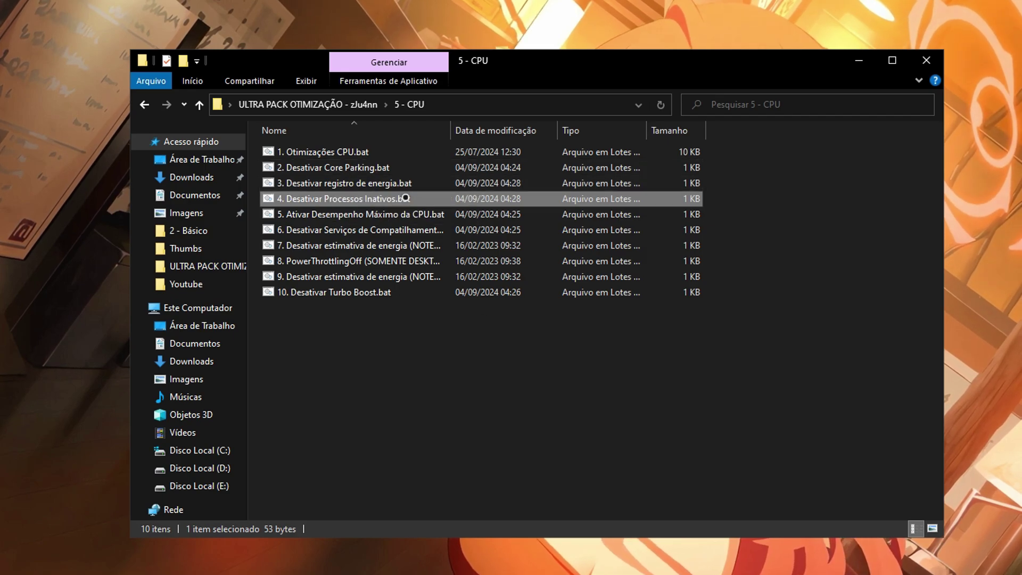
{"action": "left_click", "coordinate": [461, 218]}
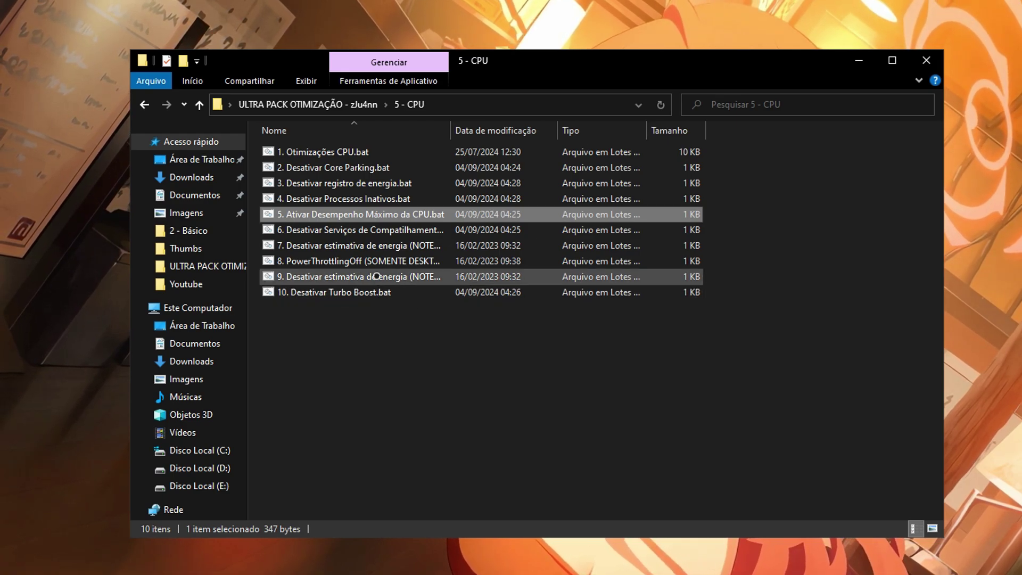
{"action": "left_click", "coordinate": [404, 229]}
{"action": "left_click", "coordinate": [469, 245]}
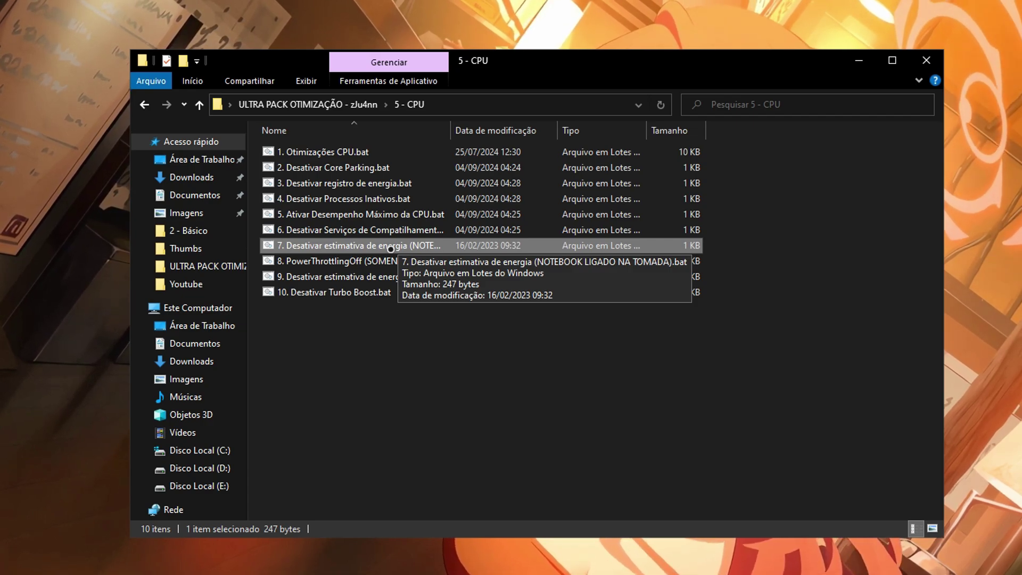
{"action": "left_click", "coordinate": [414, 261]}
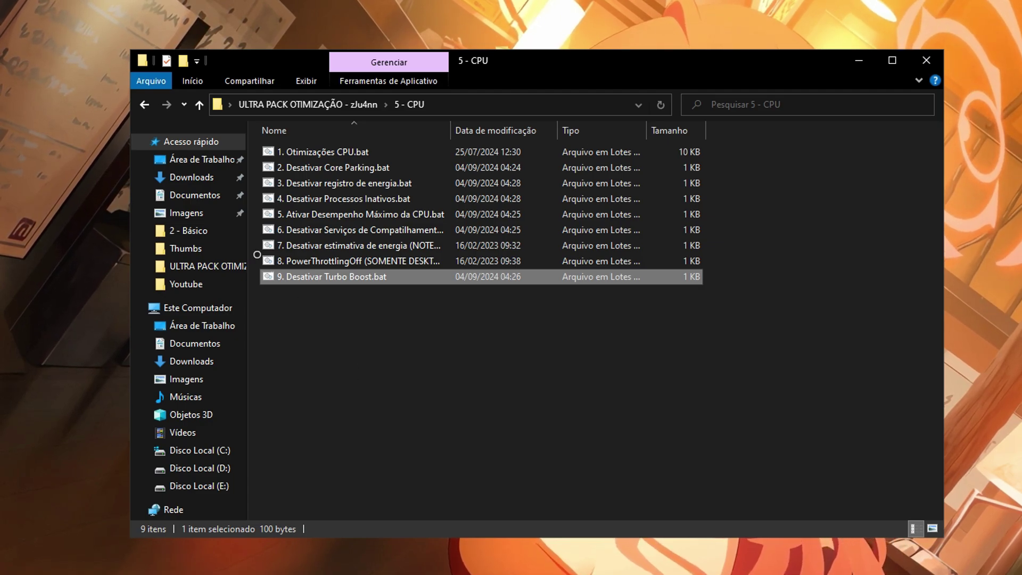
{"action": "key", "text": "alt+Up"}
Open 6 - GPU, look over Tweaks para todas as GPU.bat and Nvidia Tweaks.bat, then open 7 - Disco.
{"action": "double_click", "coordinate": [345, 227]}
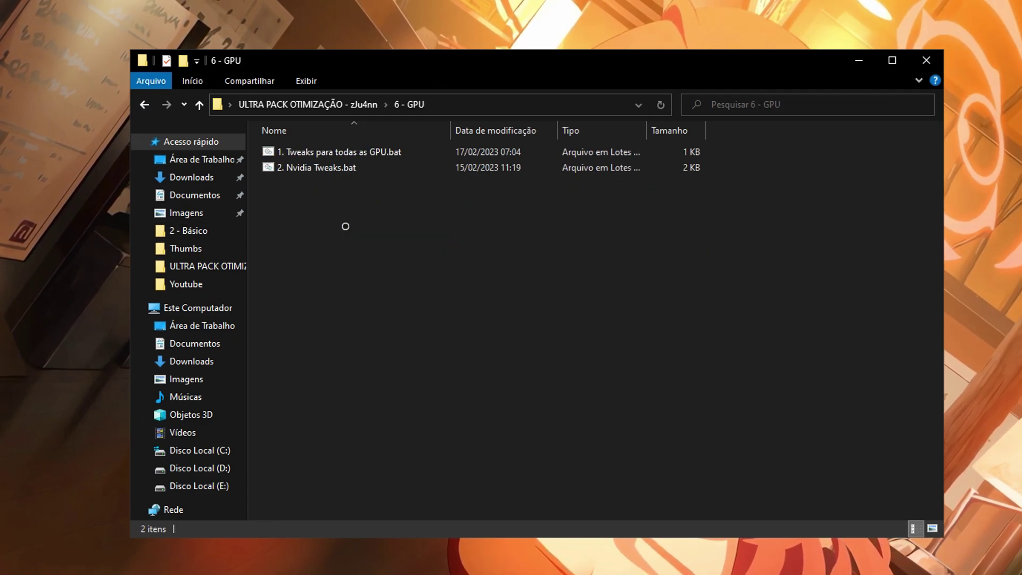
{"action": "left_click", "coordinate": [366, 151]}
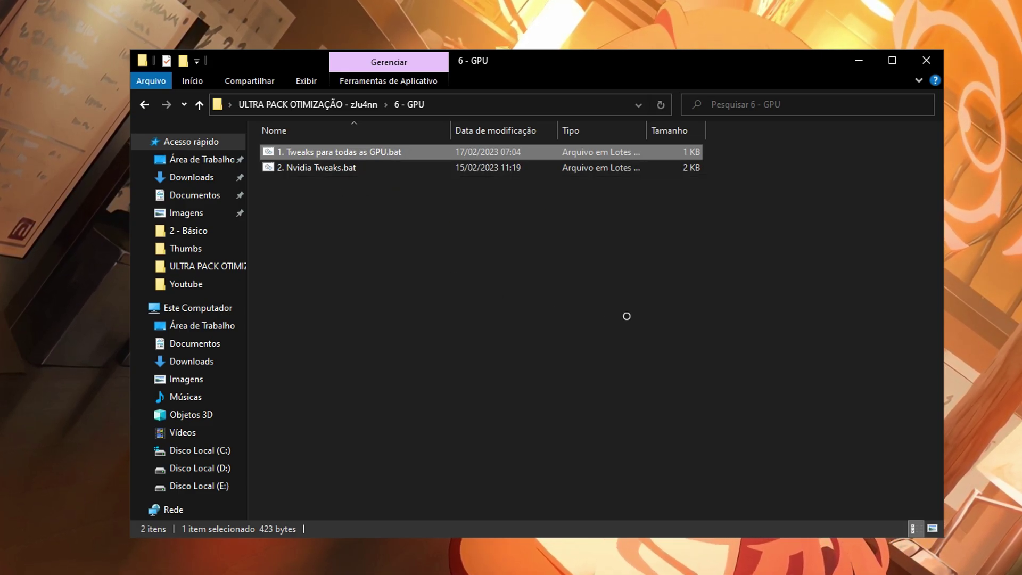
{"action": "left_click", "coordinate": [331, 169]}
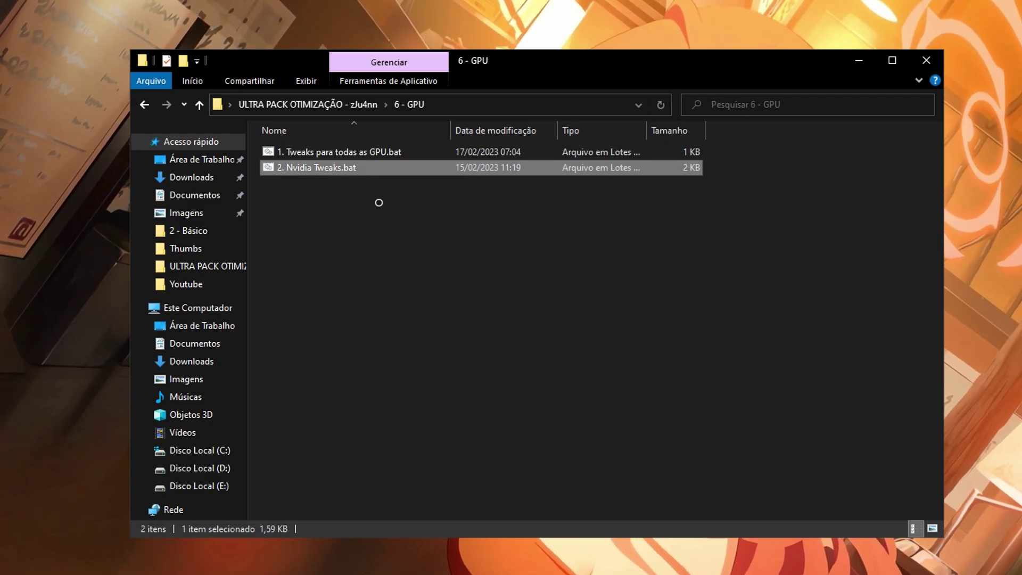
{"action": "key", "text": "alt+Up"}
{"action": "double_click", "coordinate": [337, 242]}
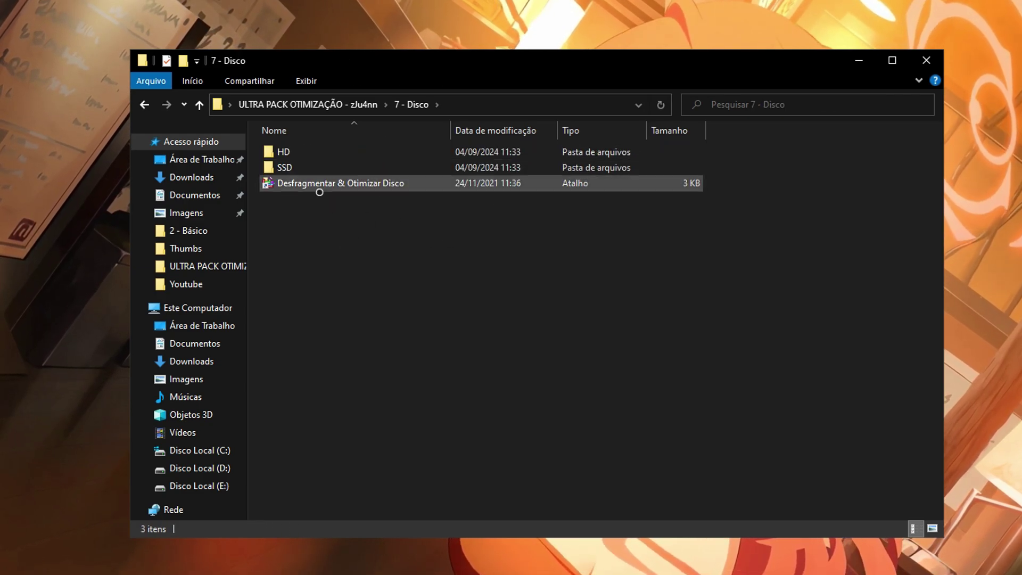
Open the SSD folder, read 3. Limpar Lixo.bat in Notepad, then go back to 7 - Disco.
{"action": "left_click", "coordinate": [310, 169]}
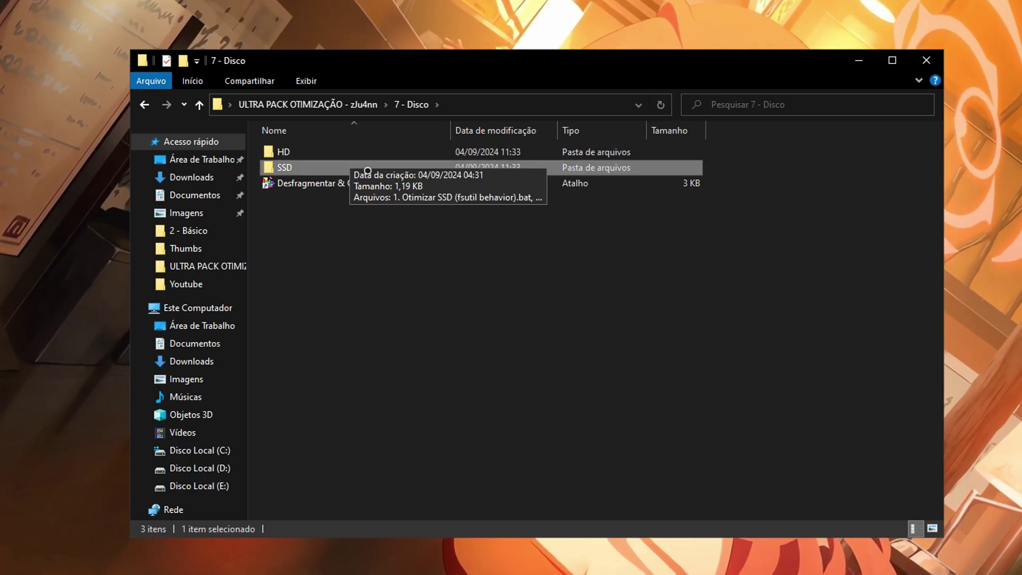
{"action": "double_click", "coordinate": [367, 169]}
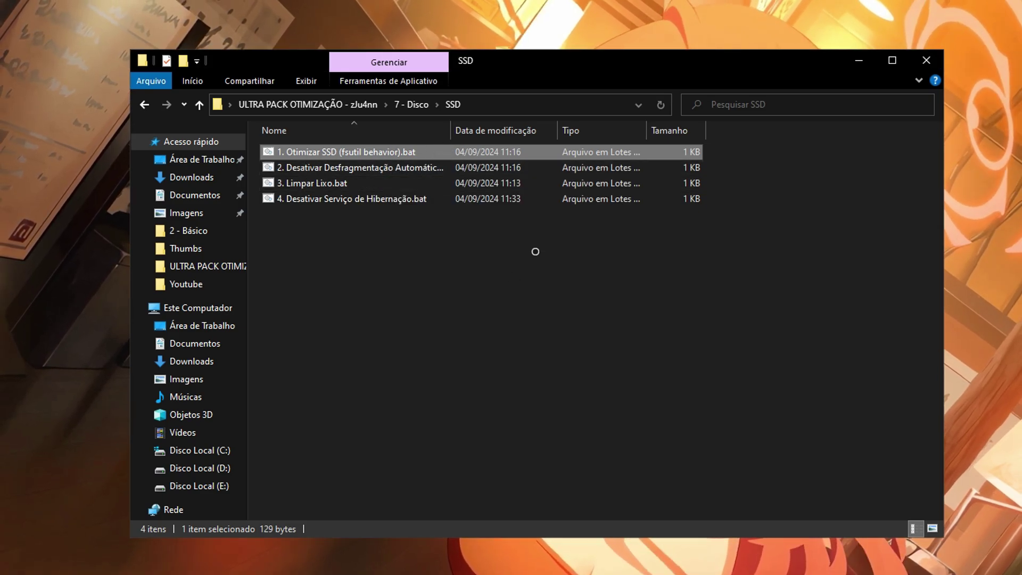
{"action": "left_click", "coordinate": [404, 169]}
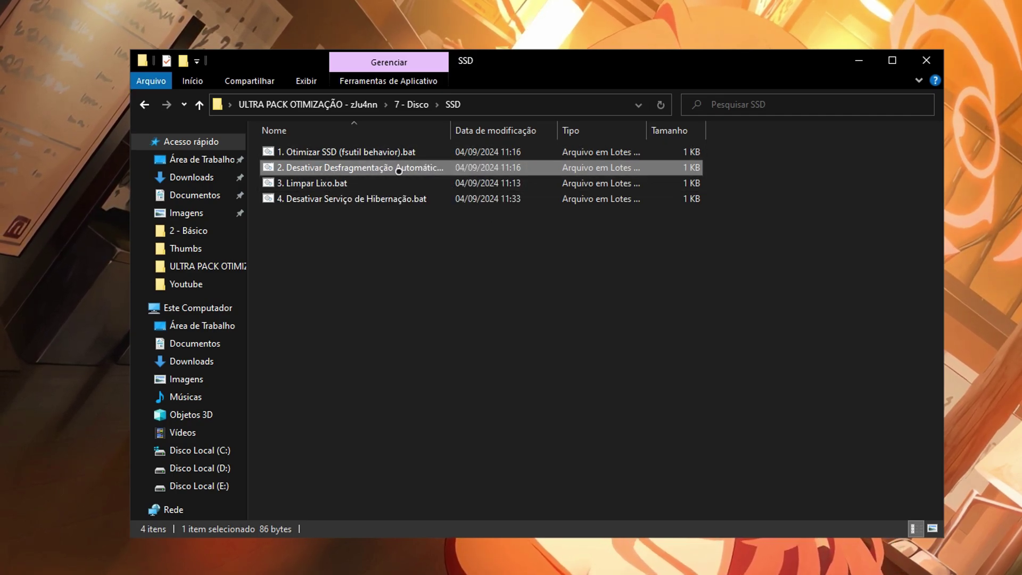
{"action": "left_click", "coordinate": [336, 183]}
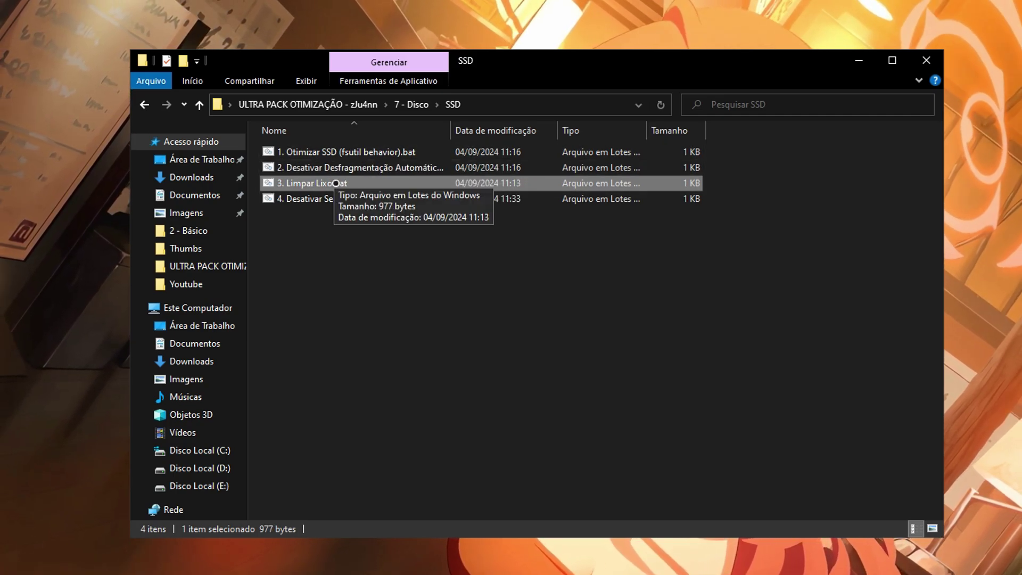
{"action": "right_click", "coordinate": [367, 182]}
{"action": "left_click", "coordinate": [423, 212]}
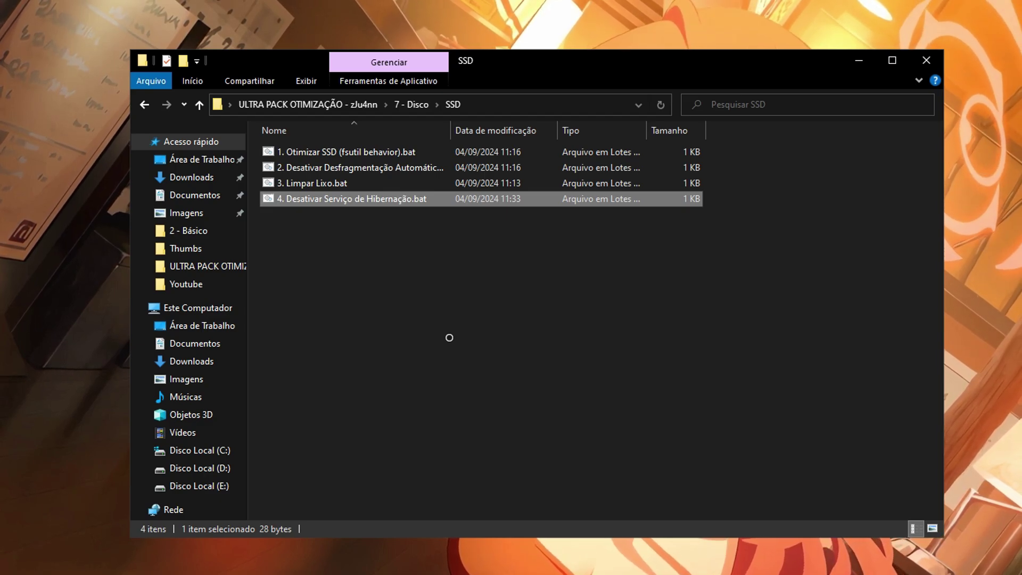
{"action": "key", "text": "BackSpace"}
Open the HD folder, look over its four scripts, and go back up to 7 - Disco.
{"action": "left_click", "coordinate": [306, 152]}
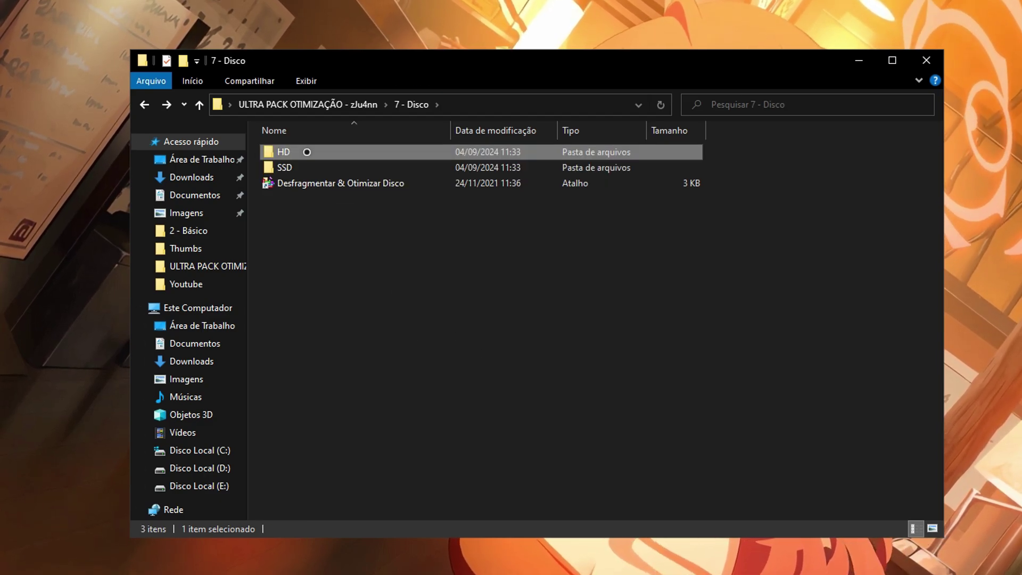
{"action": "double_click", "coordinate": [306, 152]}
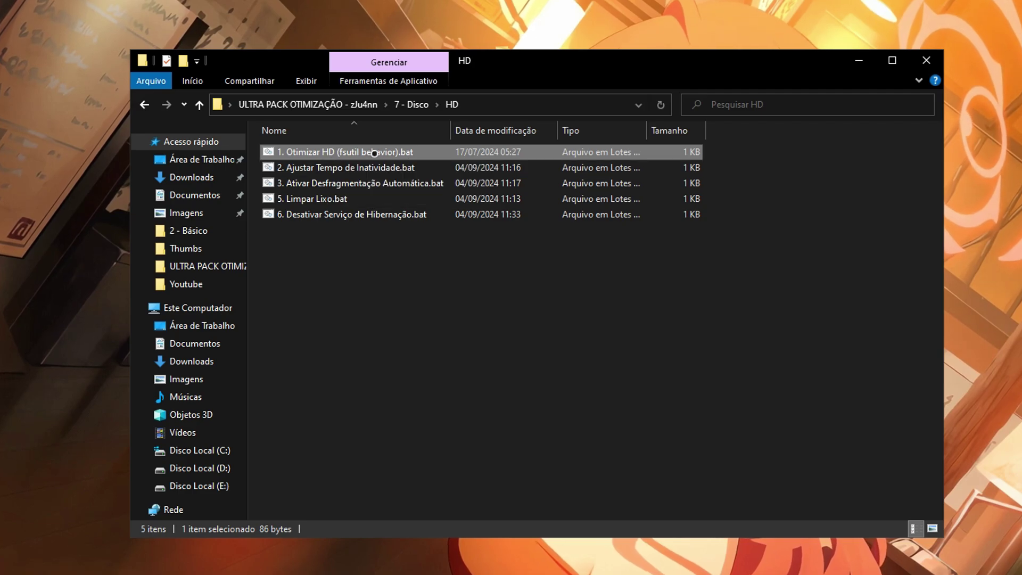
{"action": "left_click", "coordinate": [383, 167]}
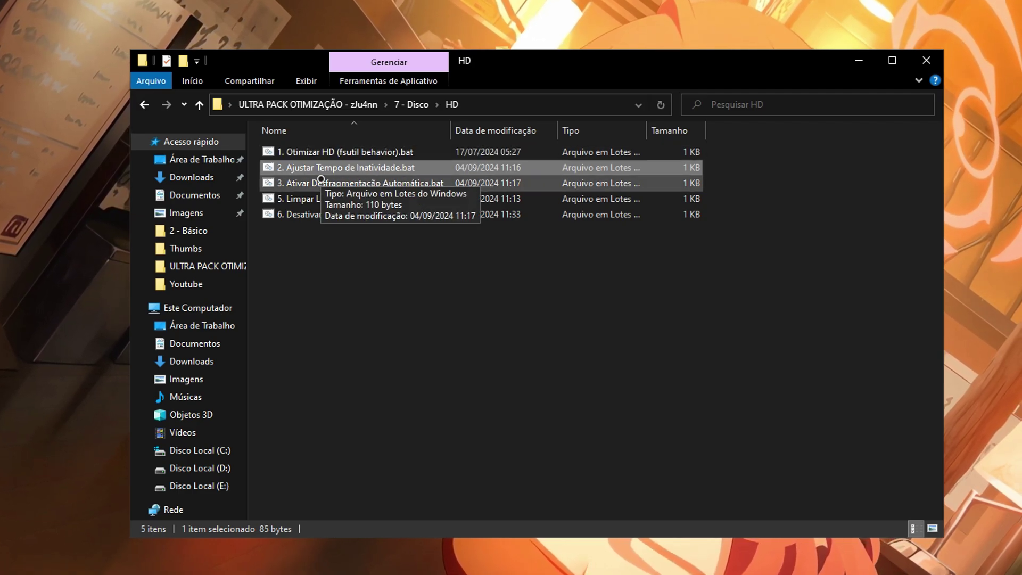
{"action": "left_click", "coordinate": [366, 184]}
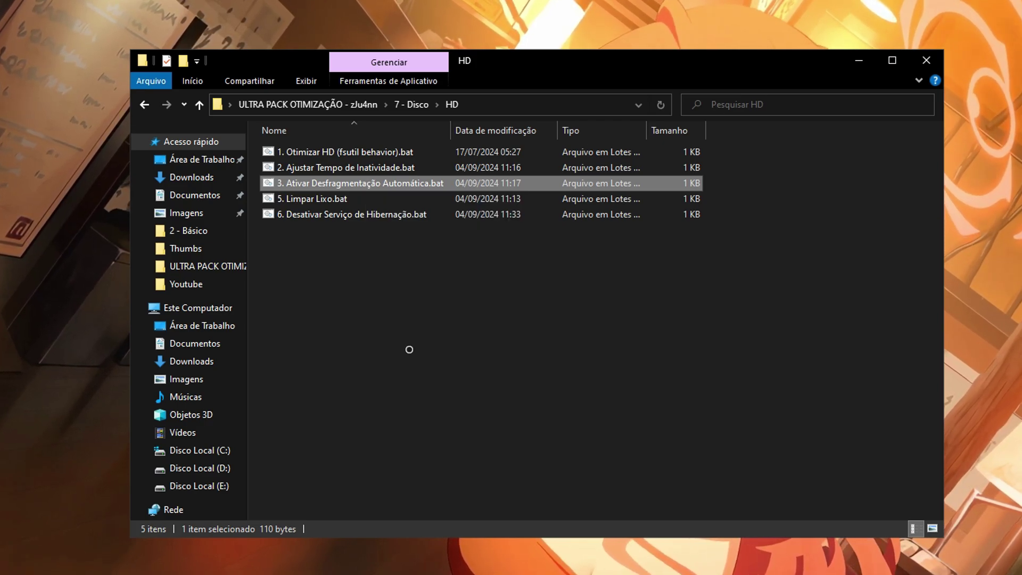
{"action": "left_click_drag", "start_coordinate": [329, 274], "coordinate": [741, 336]}
{"action": "key", "text": "alt+Up"}
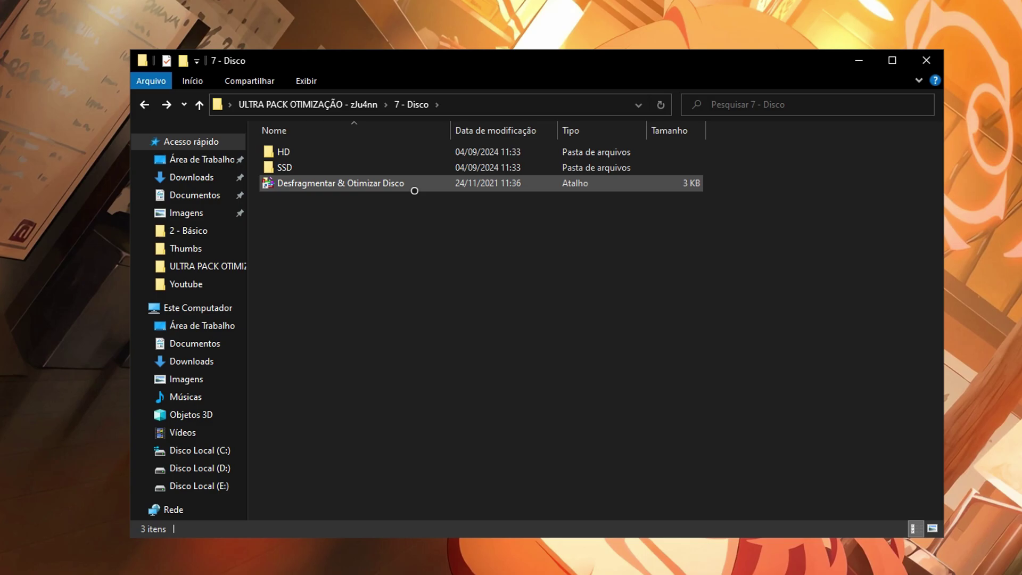
Launch Desfragmentar & Otimizar Disco and check the status of drives C:, D: and E:.
{"action": "double_click", "coordinate": [409, 191]}
{"action": "left_click_drag", "start_coordinate": [480, 138], "coordinate": [527, 109]}
{"action": "left_click", "coordinate": [627, 214]}
{"action": "left_click", "coordinate": [665, 202]}
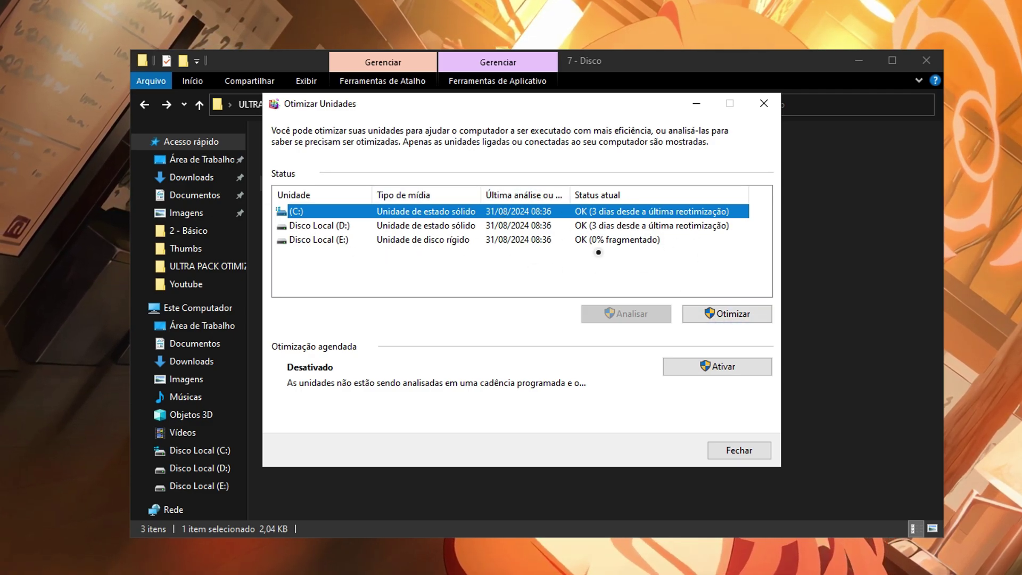
{"action": "left_click", "coordinate": [589, 240]}
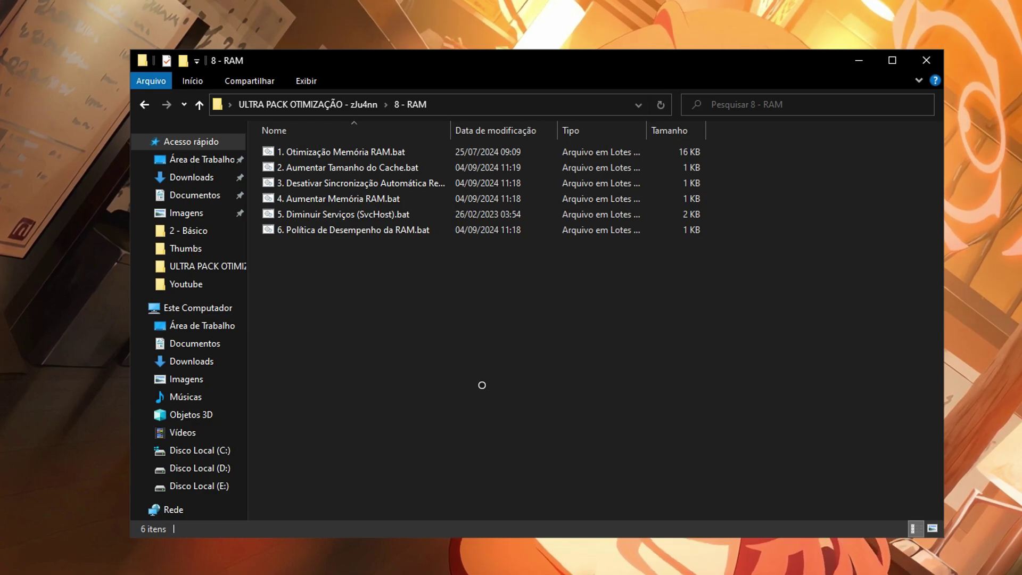
Step through the first four 8 - RAM scripts, ending at Aumentar Memória RAM.
{"action": "key", "text": "Down"}
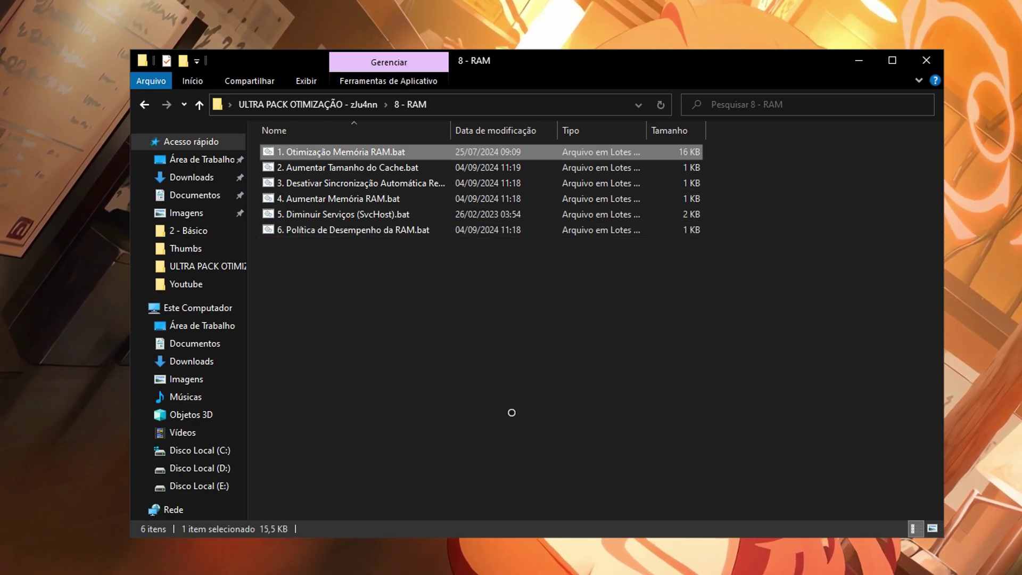
{"action": "key", "text": "Down"}
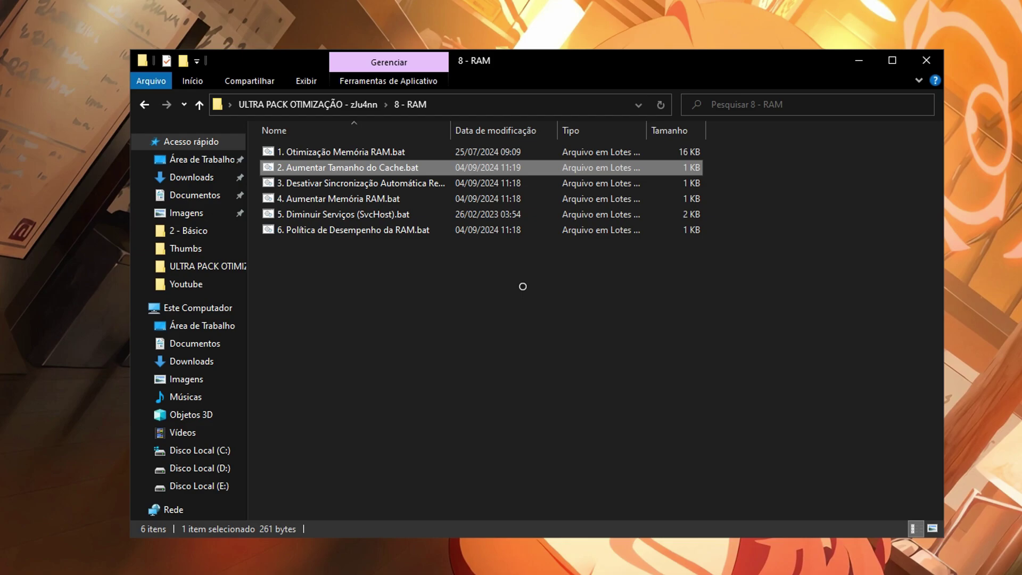
{"action": "key", "text": "Down"}
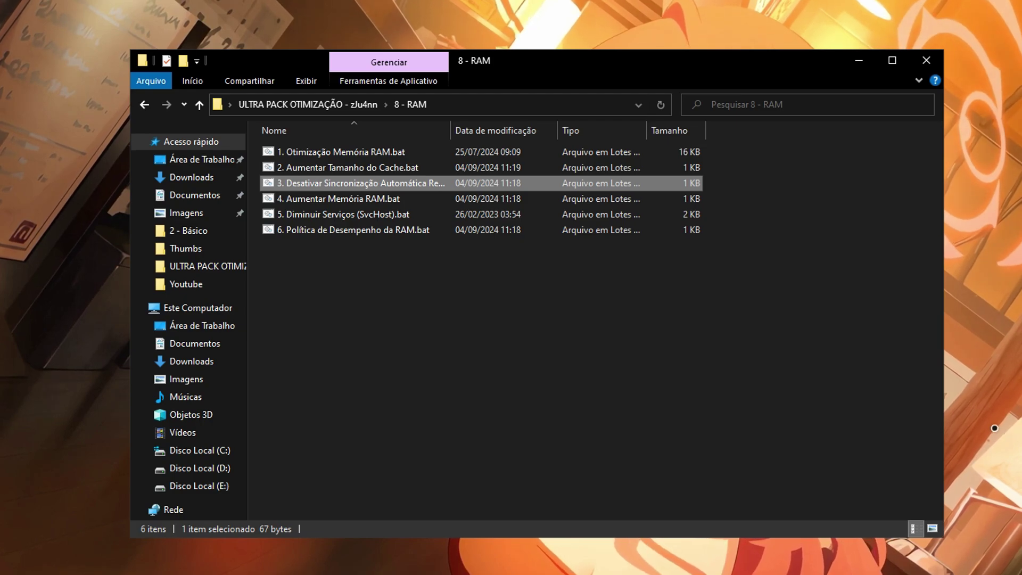
{"action": "left_click", "coordinate": [344, 201]}
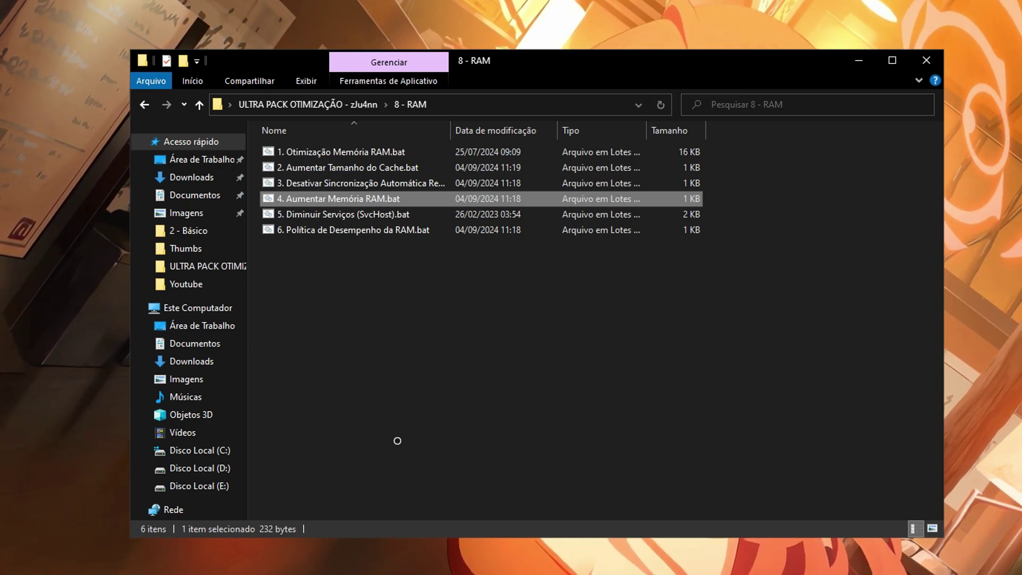
Run 5. Diminuir Serviços (SvcHost).bat and submit the 16GB RAM option.
{"action": "left_click", "coordinate": [395, 220]}
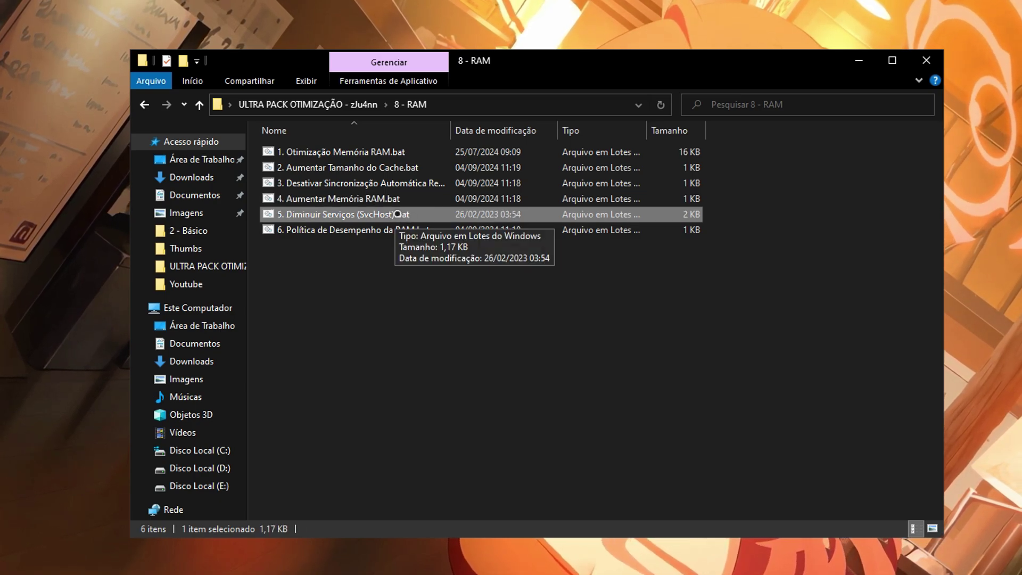
{"action": "double_click", "coordinate": [397, 214]}
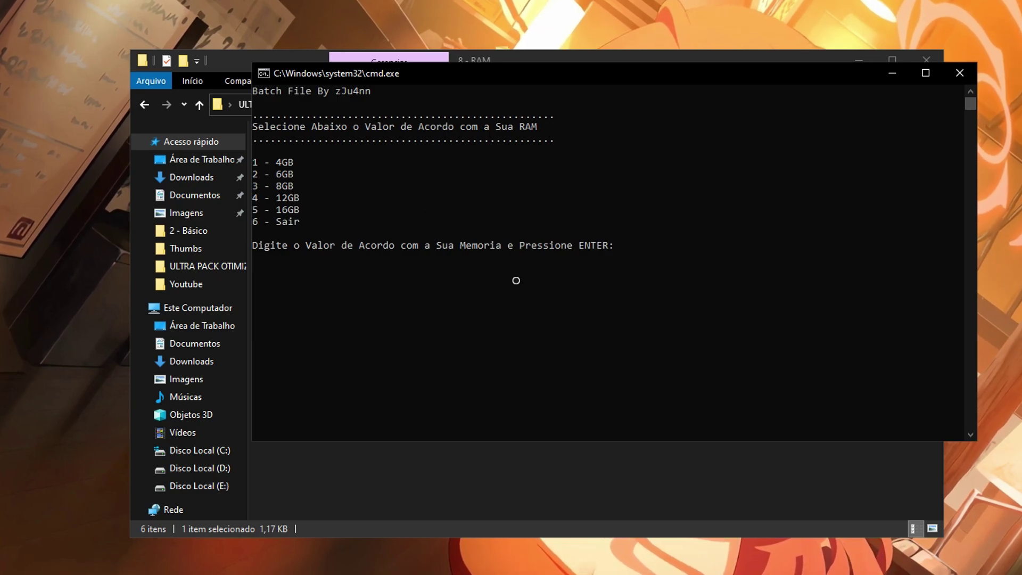
{"action": "key", "text": "Return"}
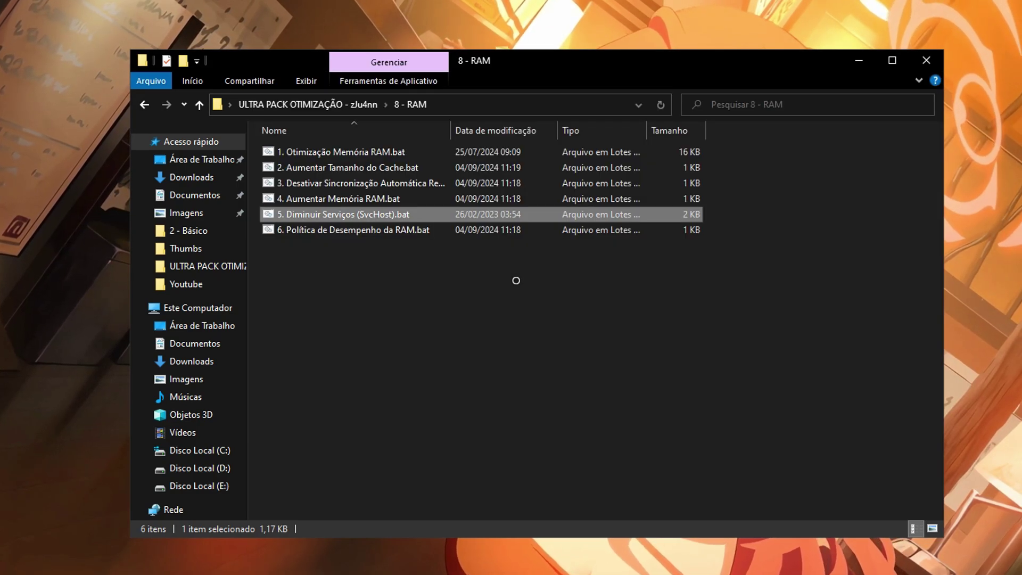
{"action": "key", "text": "Down"}
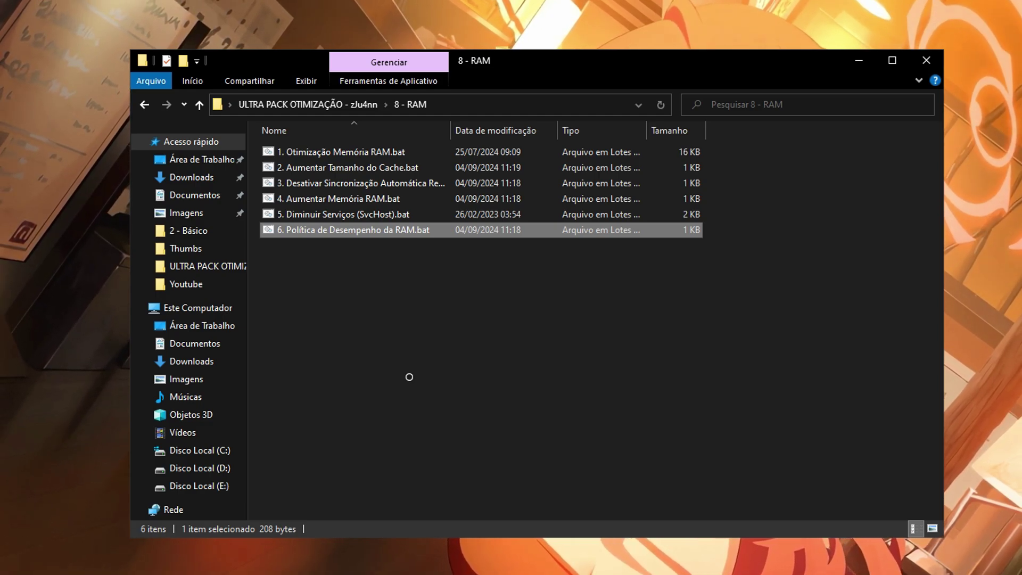
Run the 9 - Debloat script as administrator and choose option 1 to debloat Brave.
{"action": "key", "text": "BackSpace"}
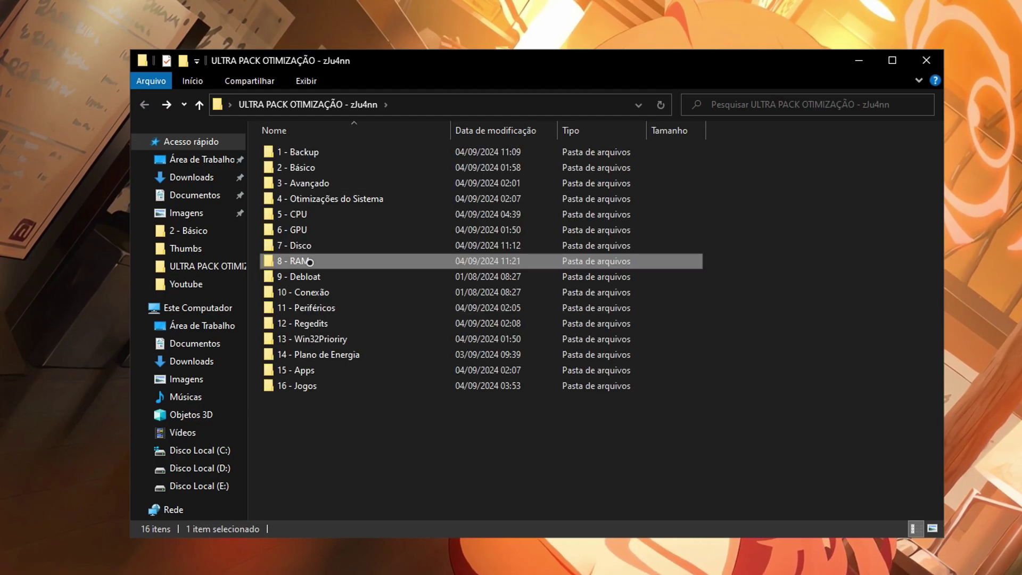
{"action": "double_click", "coordinate": [314, 280]}
{"action": "right_click", "coordinate": [352, 151]}
{"action": "left_click", "coordinate": [405, 207]}
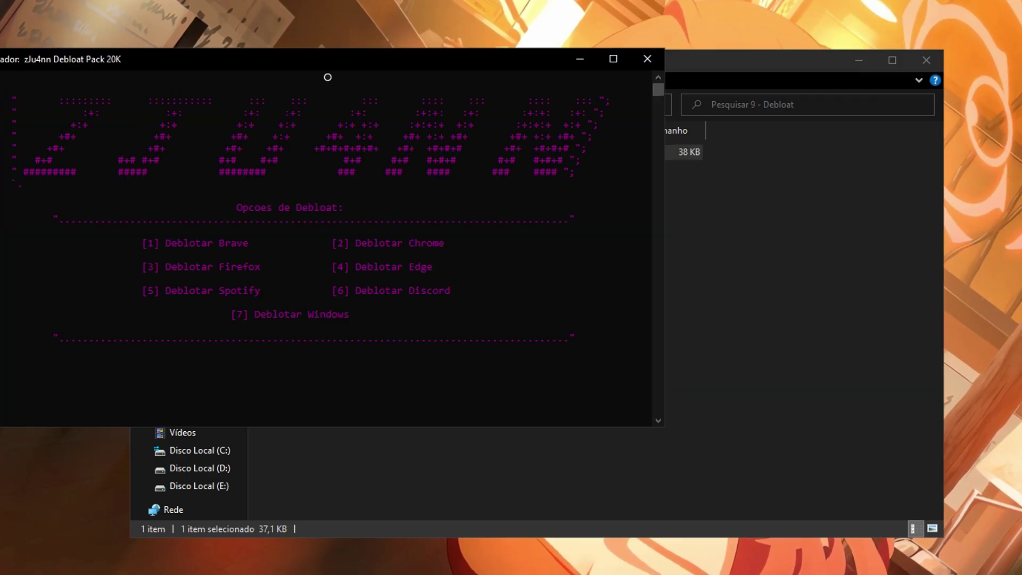
{"action": "left_click_drag", "start_coordinate": [326, 75], "coordinate": [548, 77]}
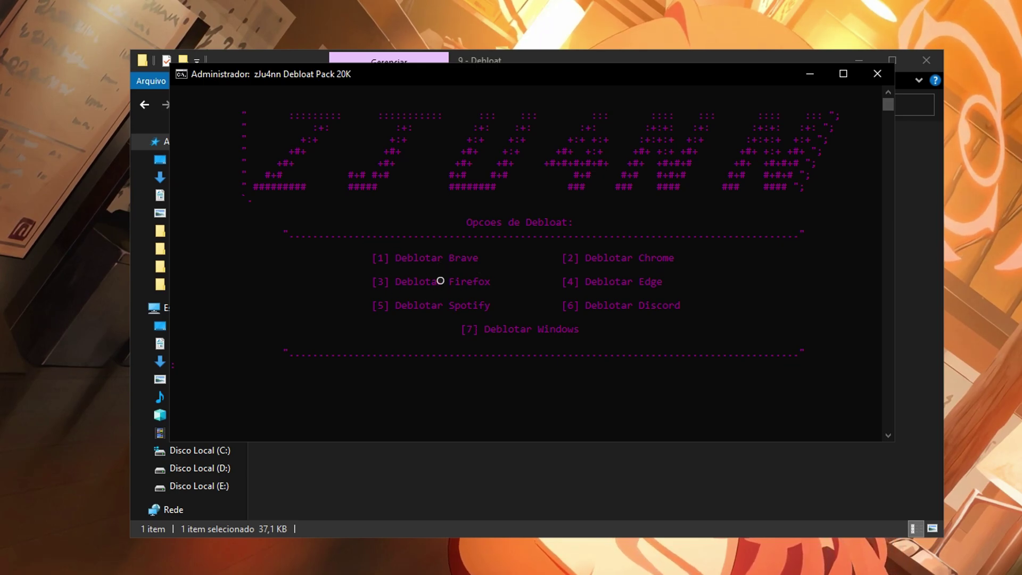
{"action": "key", "text": "Return"}
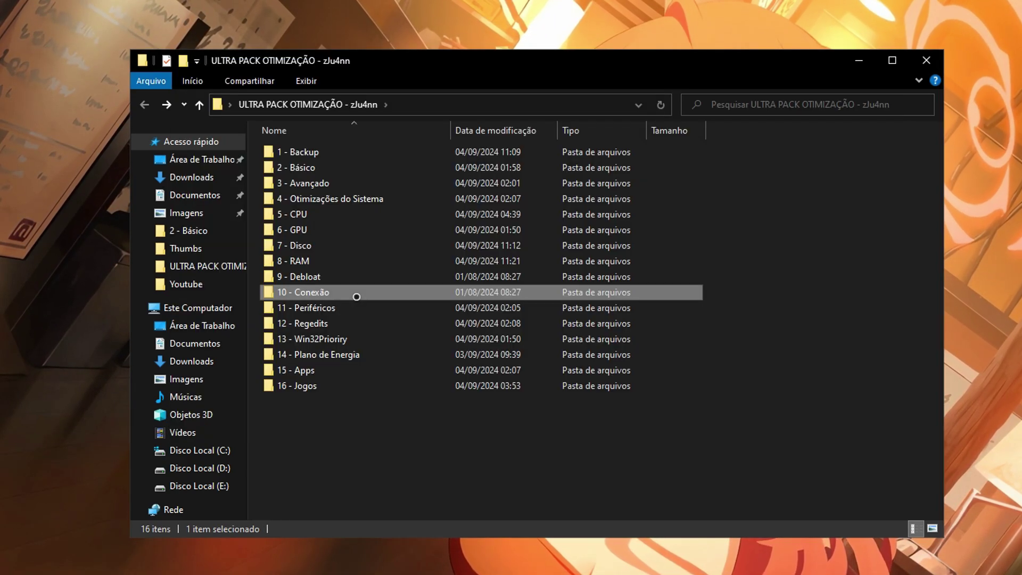
Run the Internet Tweaks Pack script in 10 - Conexão as administrator, then open 11 - Periféricos.
{"action": "double_click", "coordinate": [353, 294]}
{"action": "right_click", "coordinate": [374, 153]}
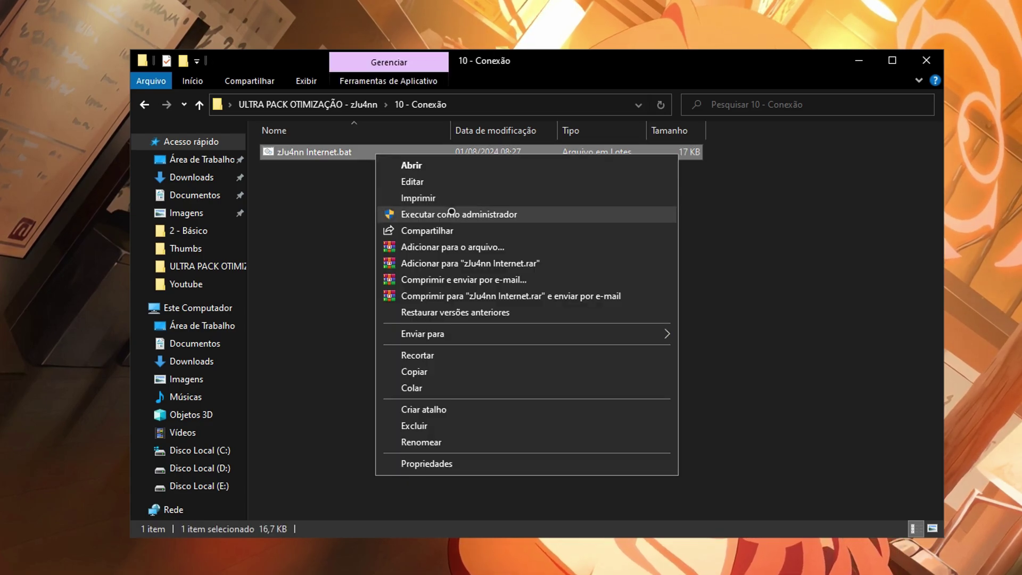
{"action": "left_click", "coordinate": [425, 214]}
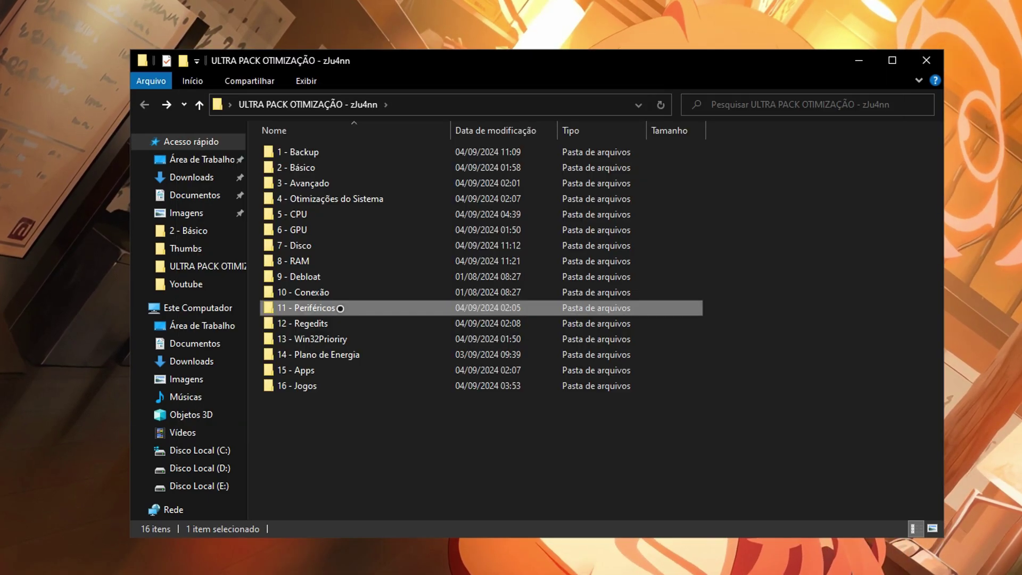
{"action": "double_click", "coordinate": [346, 301]}
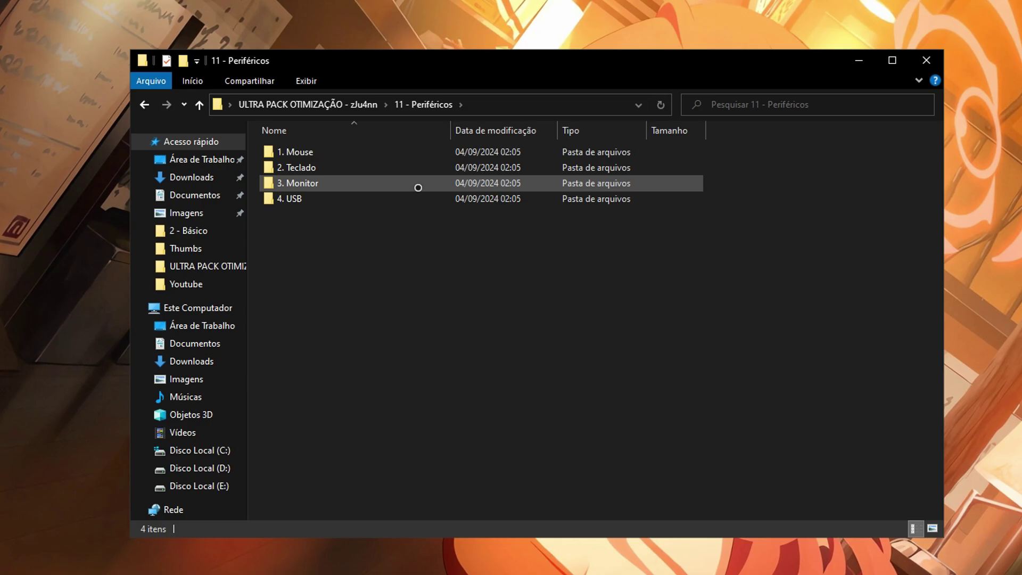
Look over the Mouse, Teclado, Monitor and USB folders and check both scripts in 1. Mouse.
{"action": "left_click", "coordinate": [349, 152]}
{"action": "left_click", "coordinate": [349, 168]}
{"action": "left_click", "coordinate": [349, 183]}
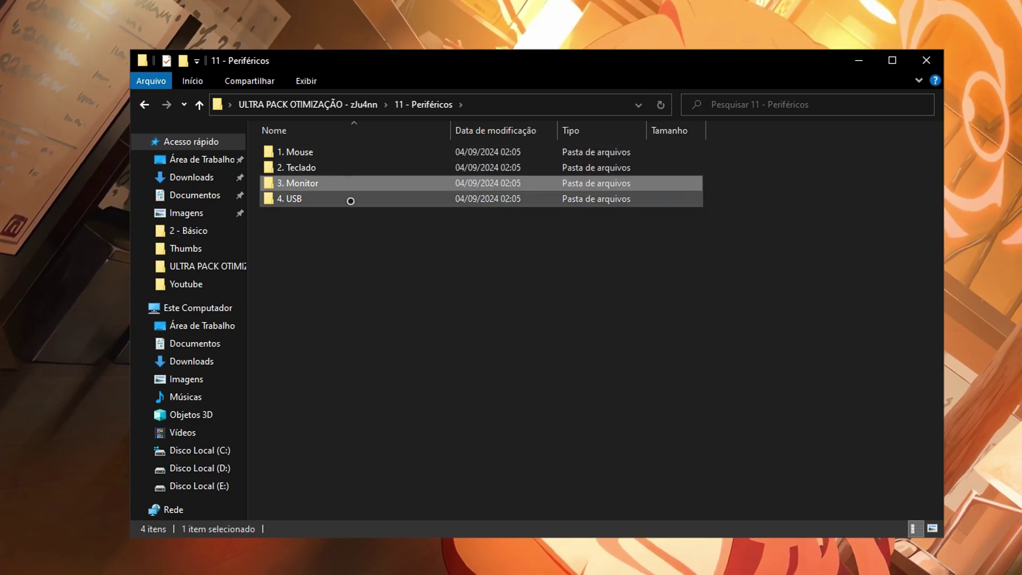
{"action": "left_click", "coordinate": [350, 201]}
{"action": "left_click", "coordinate": [327, 154]}
{"action": "double_click", "coordinate": [336, 155]}
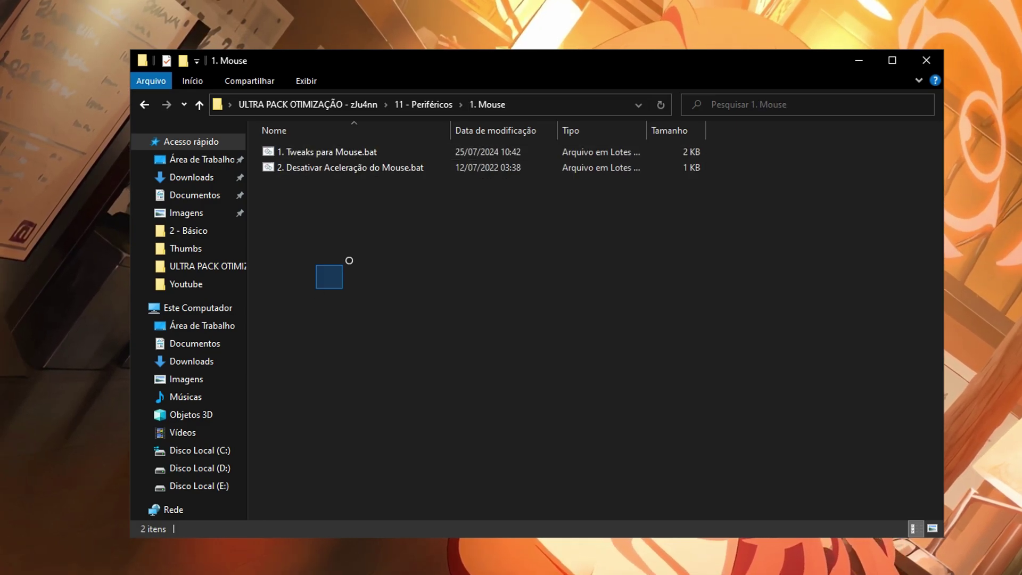
{"action": "left_click_drag", "start_coordinate": [349, 260], "coordinate": [743, 148]}
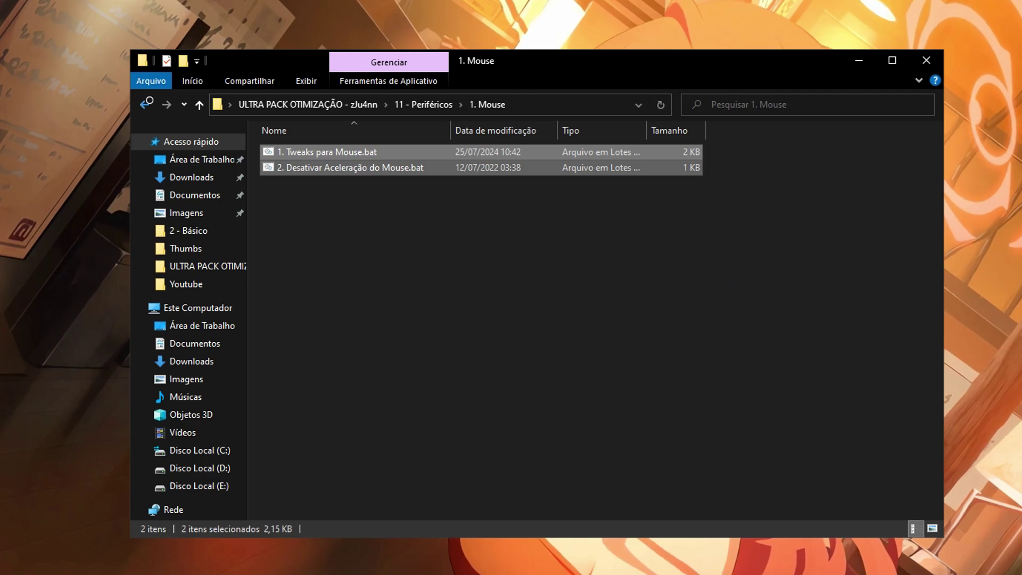
{"action": "key", "text": "alt+Left"}
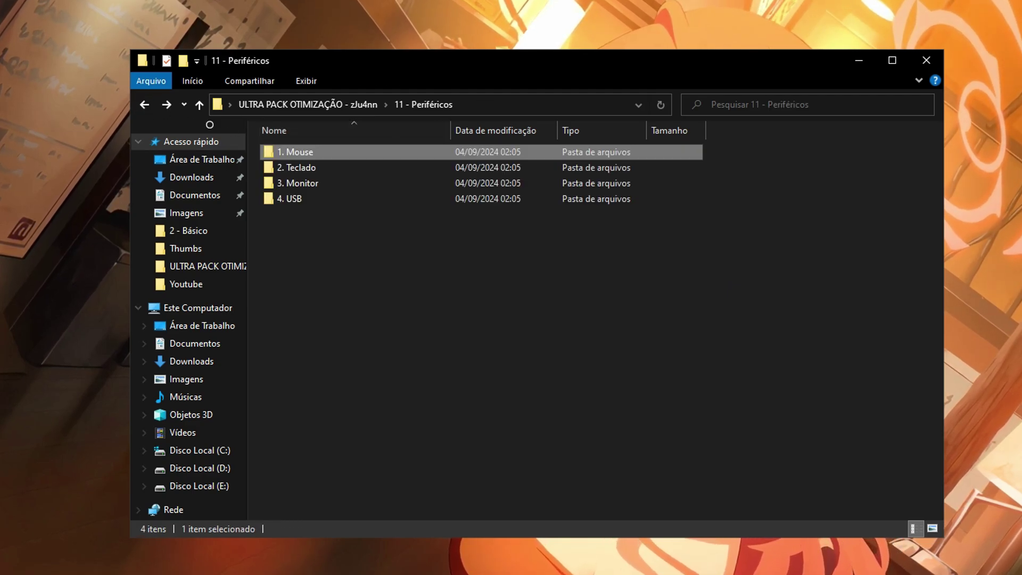
Check the 2. Teclado folder and inspect both monitor scripts in 3. Monitor.
{"action": "double_click", "coordinate": [298, 167]}
{"action": "key", "text": "alt+Left"}
{"action": "left_click", "coordinate": [301, 183]}
{"action": "double_click", "coordinate": [301, 182]}
{"action": "left_click_drag", "start_coordinate": [321, 251], "coordinate": [379, 180]}
{"action": "left_click", "coordinate": [504, 214]}
{"action": "mouse_move", "coordinate": [481, 219]}
{"action": "left_mouse_down"}
{"action": "mouse_move", "coordinate": [732, 171]}
{"action": "mouse_move", "coordinate": [481, 163]}
{"action": "left_mouse_up"}
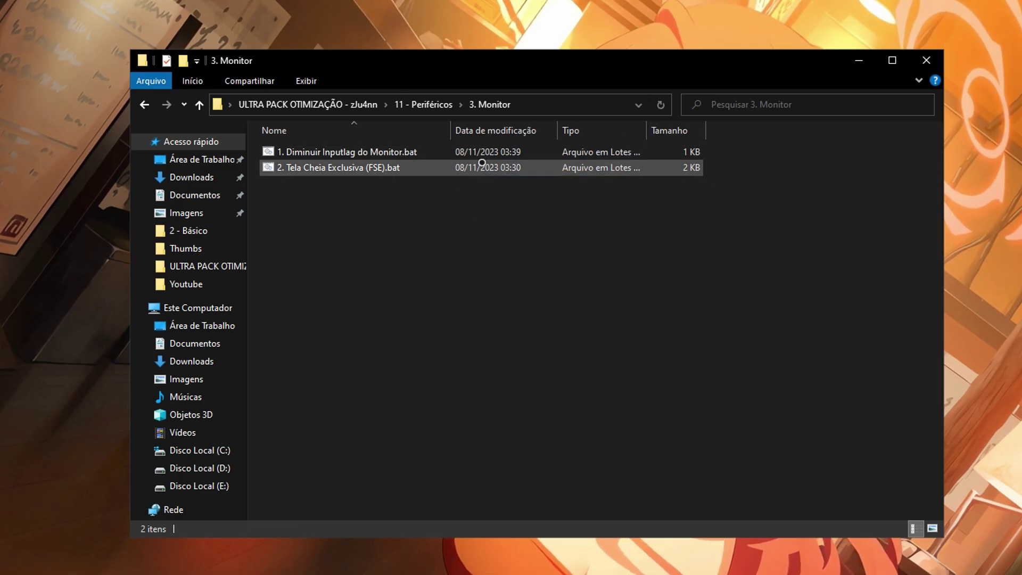
{"action": "left_click_drag", "start_coordinate": [396, 218], "coordinate": [748, 142]}
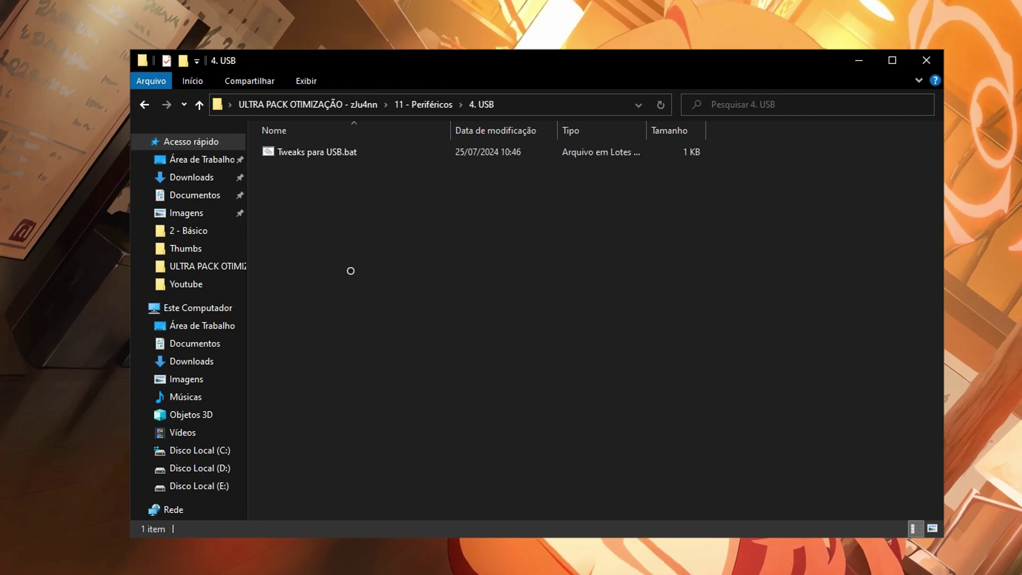
{"action": "left_click_drag", "start_coordinate": [349, 269], "coordinate": [538, 205]}
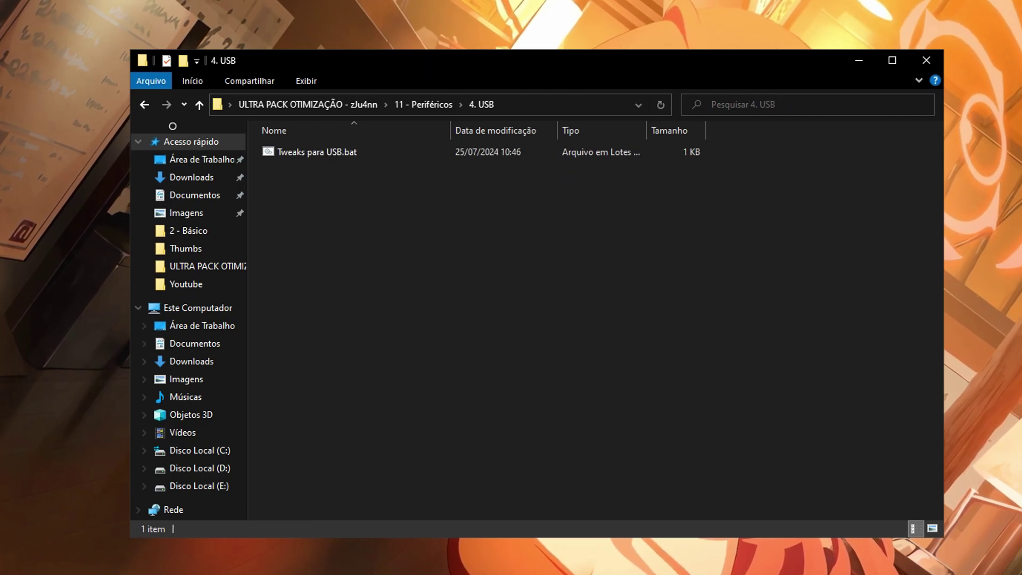
{"action": "key", "text": "alt+Up"}
Reselect the four peripheral folders, then move forward to 12 - Regedits.
{"action": "left_click_drag", "start_coordinate": [362, 285], "coordinate": [493, 201]}
{"action": "left_click", "coordinate": [345, 167]}
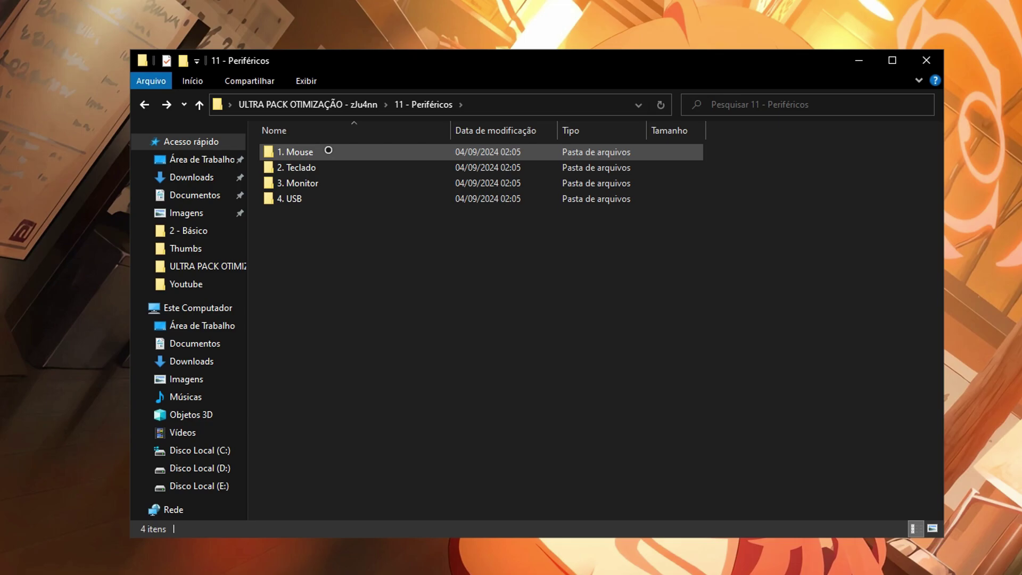
{"action": "left_click", "coordinate": [314, 153]}
{"action": "left_click", "coordinate": [322, 183]}
{"action": "left_click", "coordinate": [330, 198]}
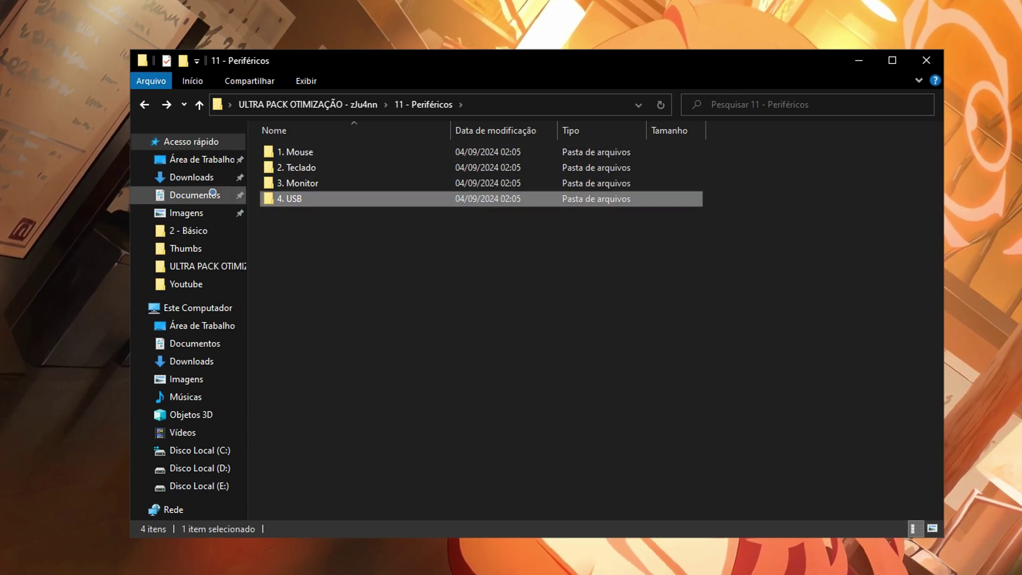
{"action": "left_click", "coordinate": [169, 104]}
Review the Ativar Regedits tweak files, from Tweaks de energia to Desativar Teclas de Aderência.
{"action": "double_click", "coordinate": [335, 154]}
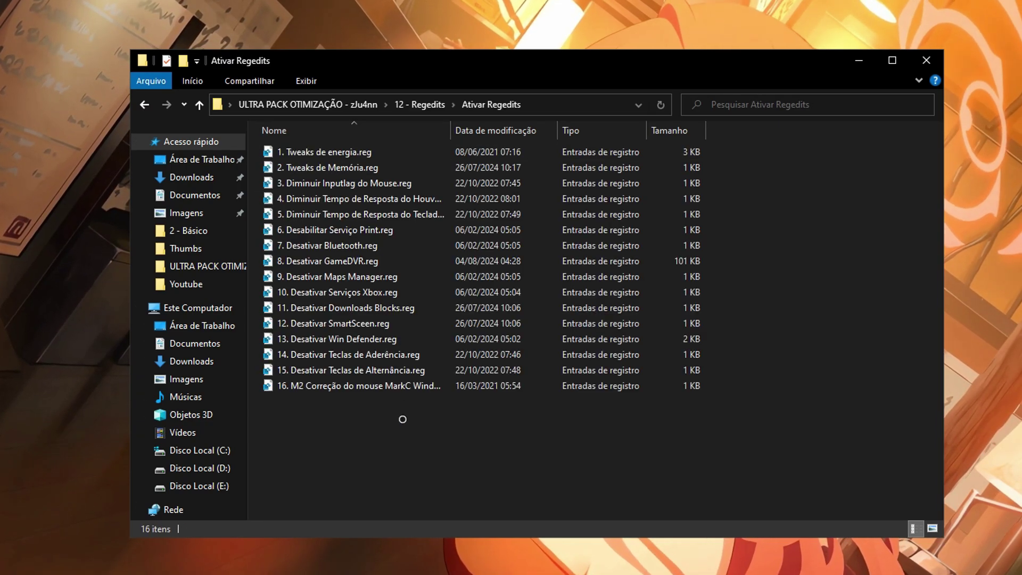
{"action": "left_click_drag", "start_coordinate": [397, 473], "coordinate": [584, 418]}
{"action": "left_click_drag", "start_coordinate": [261, 444], "coordinate": [830, 367]}
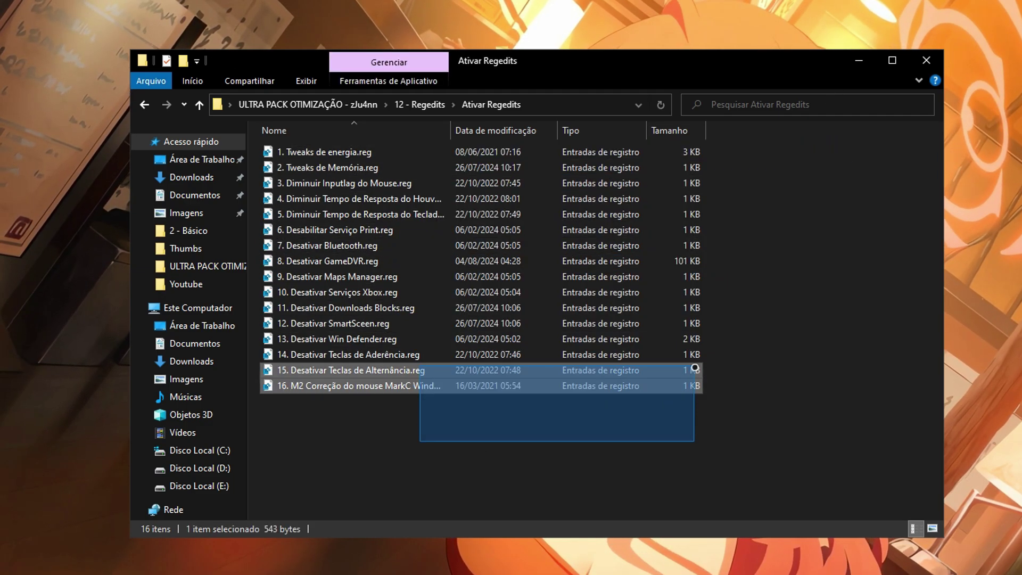
{"action": "left_click", "coordinate": [357, 154]}
{"action": "left_click", "coordinate": [479, 182]}
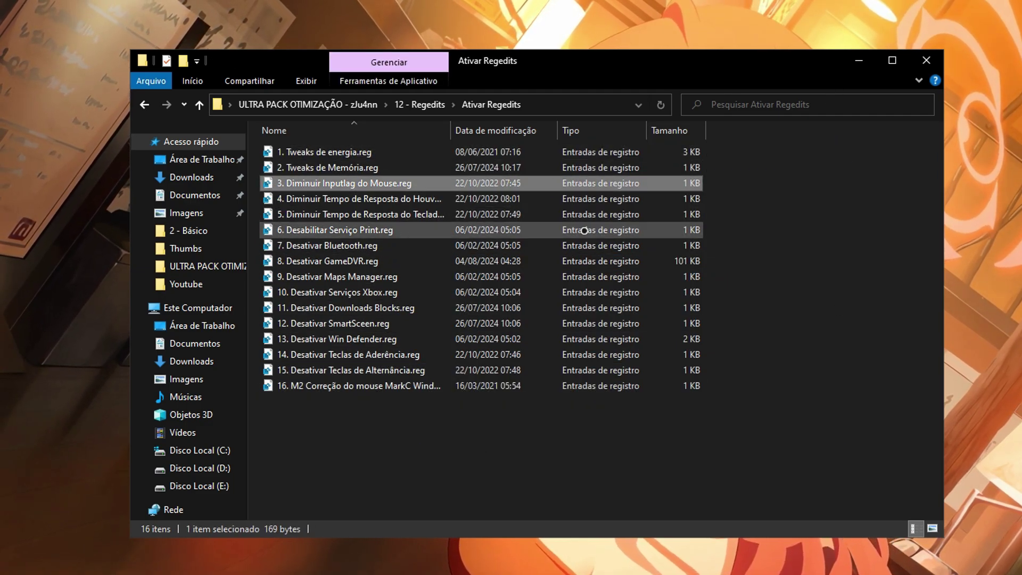
{"action": "left_click", "coordinate": [392, 198]}
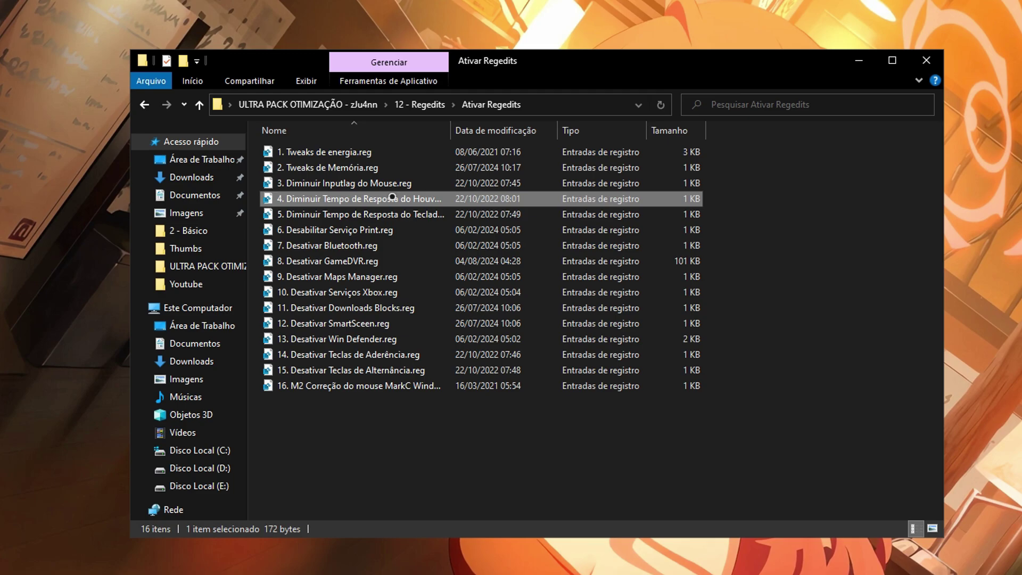
{"action": "left_click", "coordinate": [396, 230]}
{"action": "left_click", "coordinate": [453, 244]}
{"action": "left_click", "coordinate": [382, 292]}
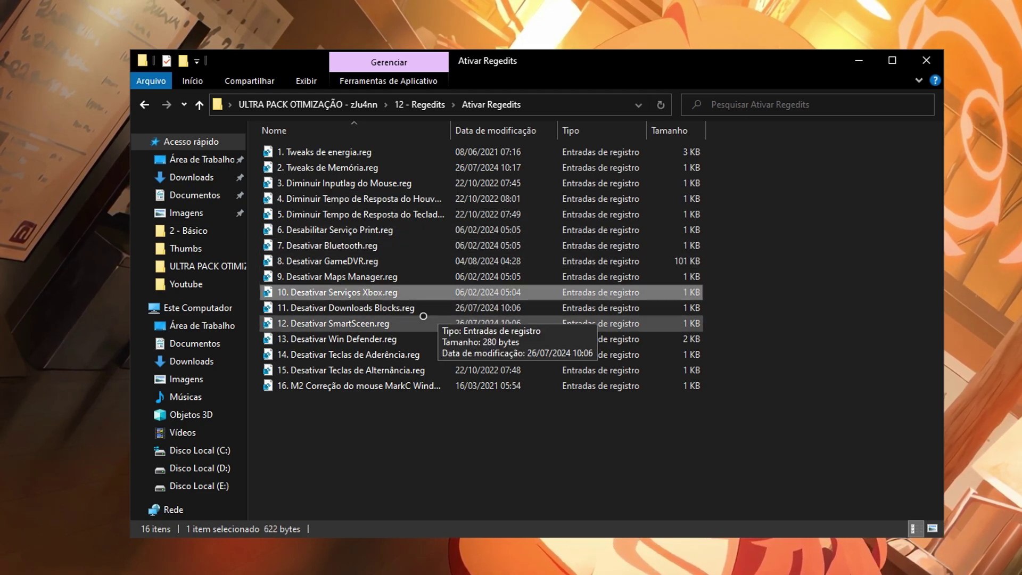
{"action": "left_click", "coordinate": [405, 323]}
{"action": "left_click", "coordinate": [410, 339]}
{"action": "left_click", "coordinate": [418, 354]}
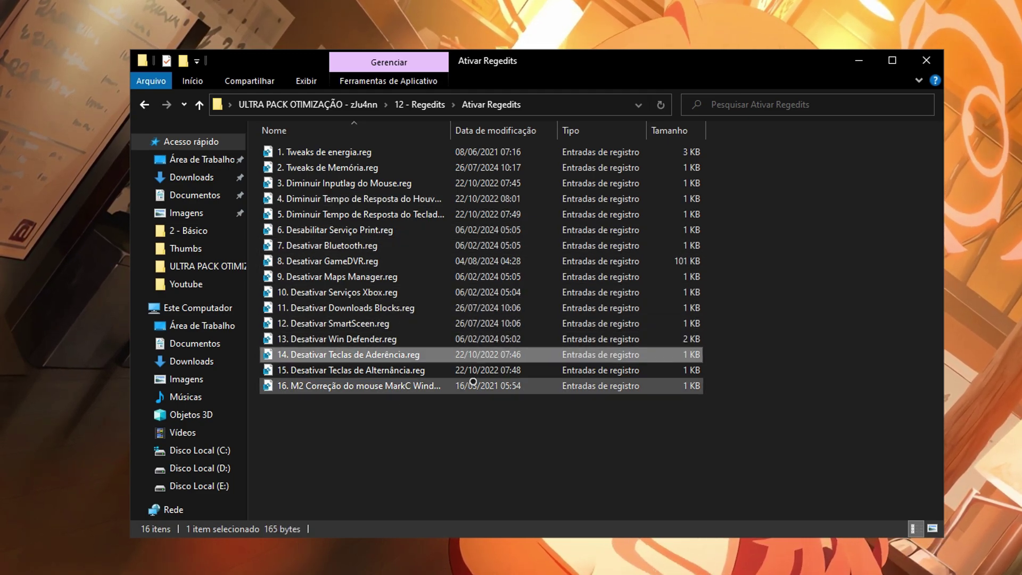
Compare the Reverter Regedits undo files against Ativar Regedits, then return to the pack's root folder.
{"action": "key", "text": "BackSpace"}
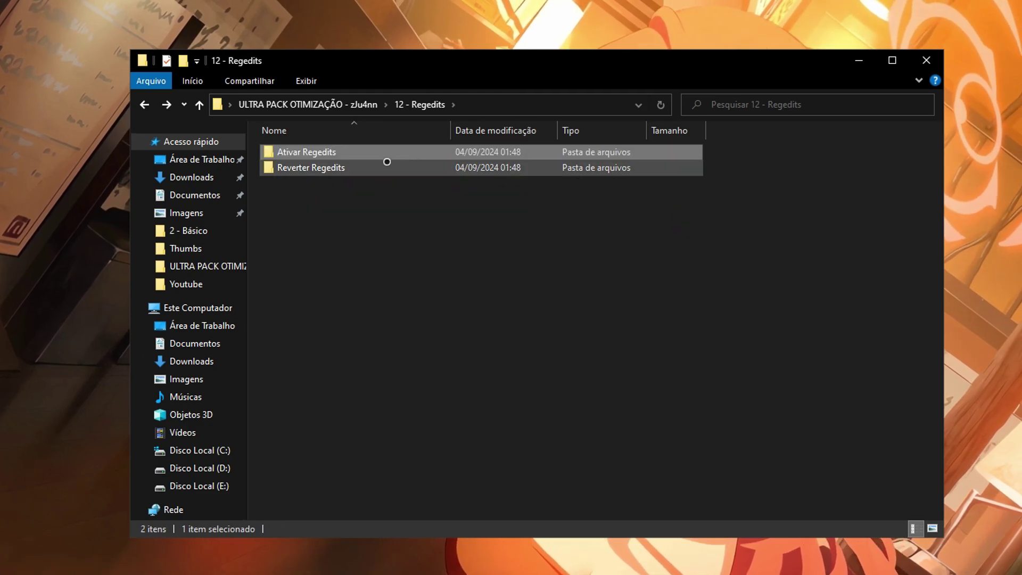
{"action": "left_click", "coordinate": [349, 169]}
{"action": "double_click", "coordinate": [349, 169]}
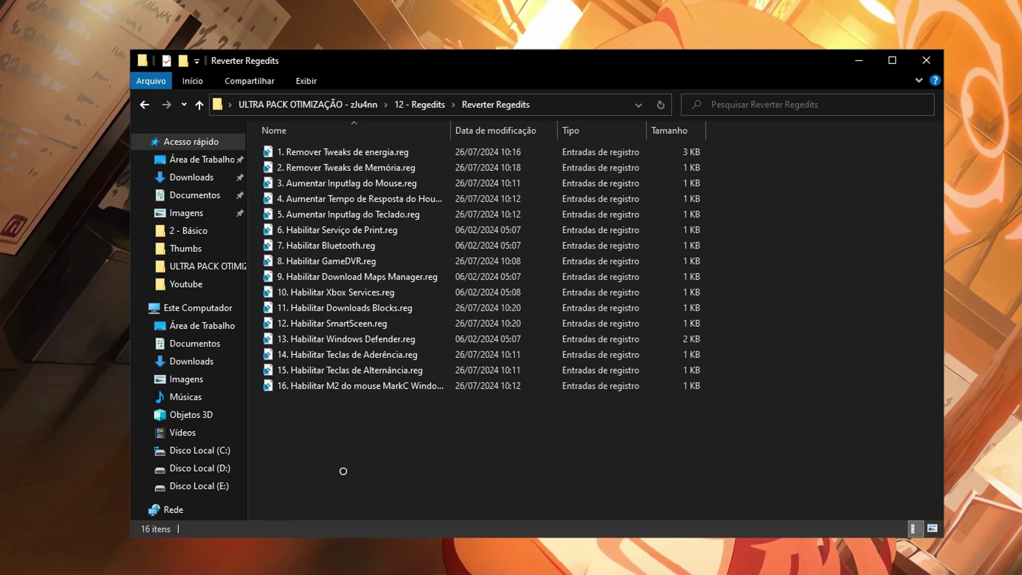
{"action": "left_click_drag", "start_coordinate": [344, 471], "coordinate": [649, 475]}
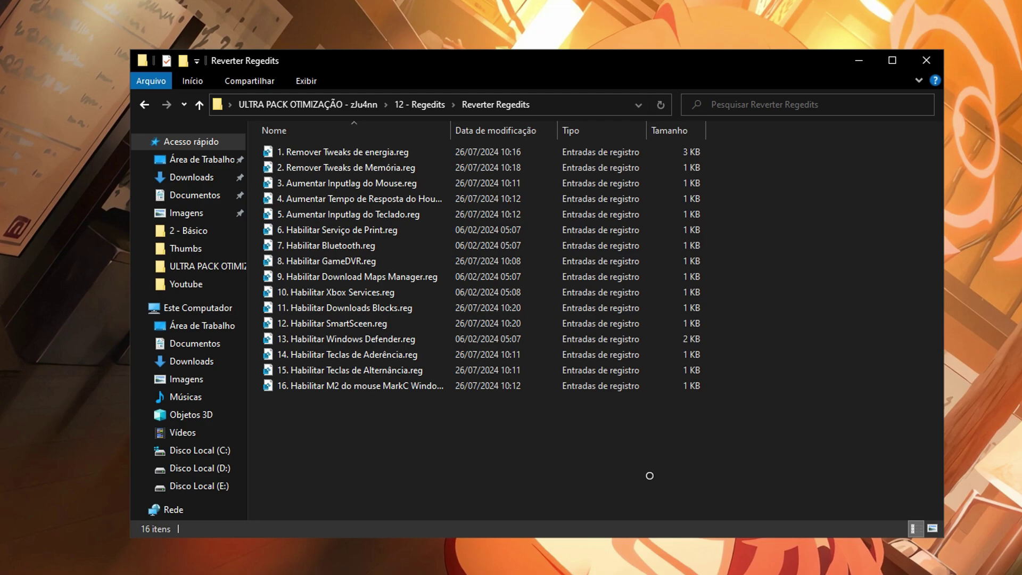
{"action": "key", "text": "BackSpace"}
{"action": "double_click", "coordinate": [303, 152]}
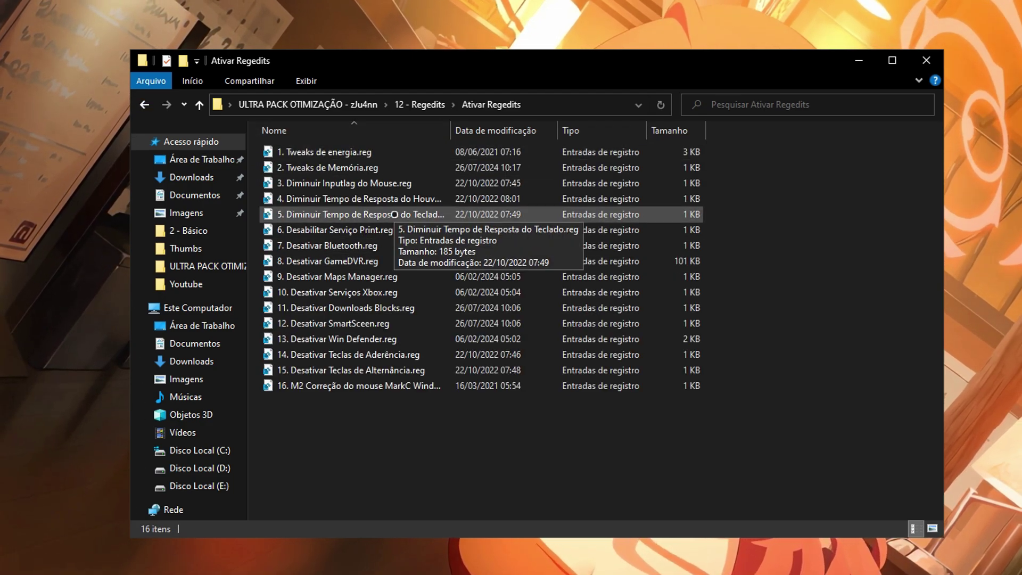
{"action": "left_click", "coordinate": [404, 105]}
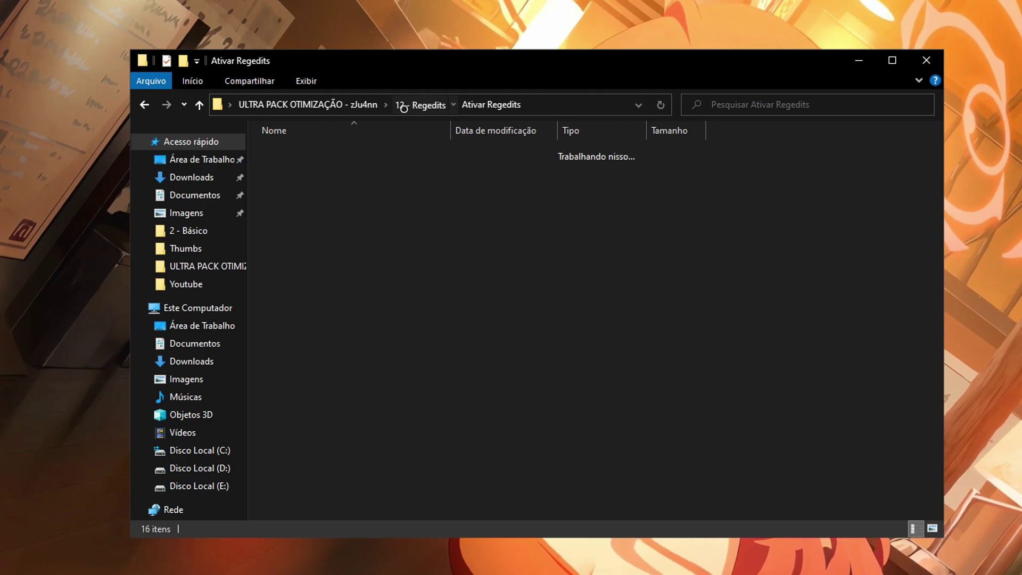
{"action": "double_click", "coordinate": [319, 166]}
{"action": "left_click", "coordinate": [353, 211]}
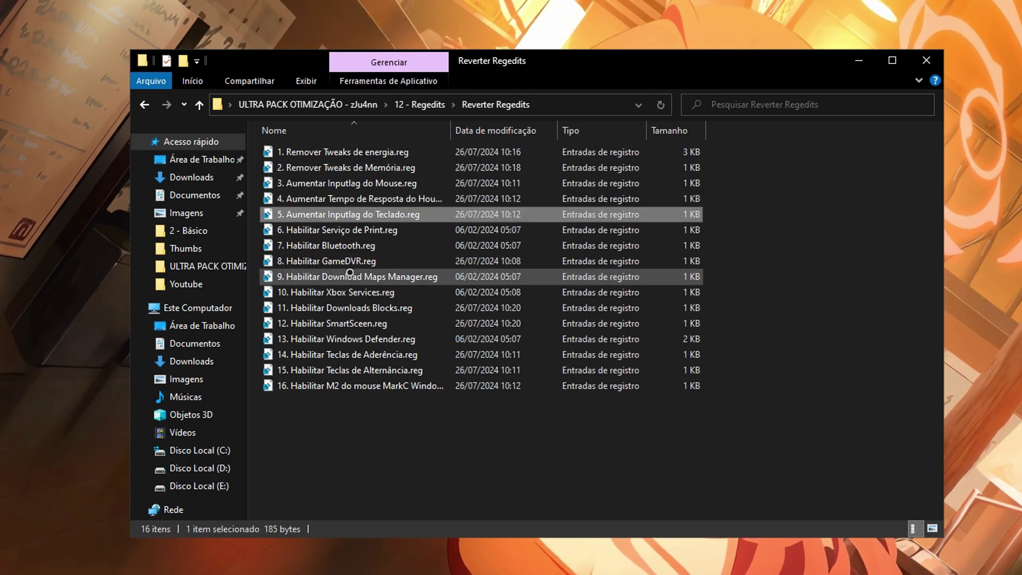
{"action": "left_click", "coordinate": [373, 276]}
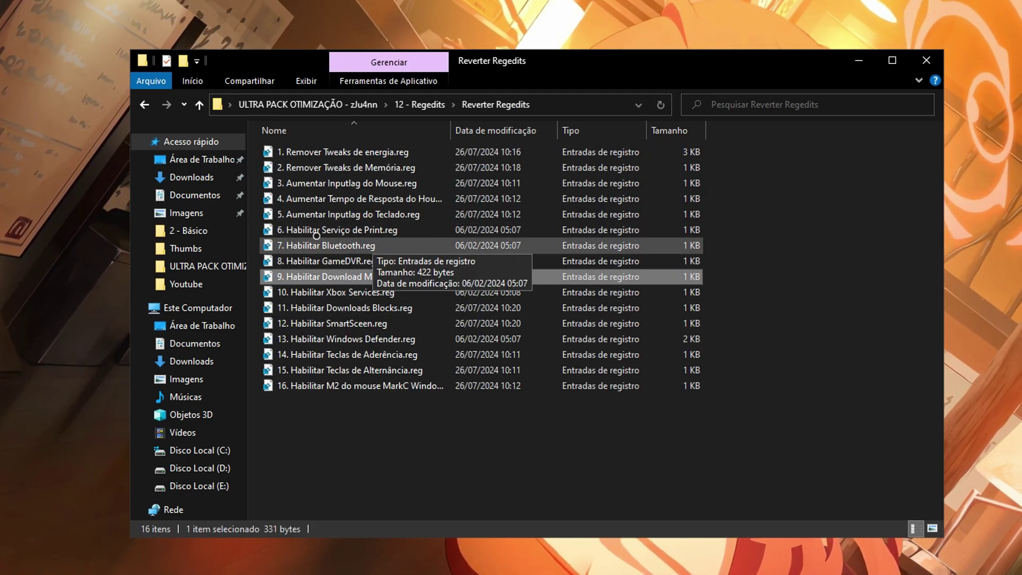
{"action": "key", "text": "alt+Up"}
{"action": "key", "text": "alt+Up"}
{"action": "left_click", "coordinate": [335, 340]}
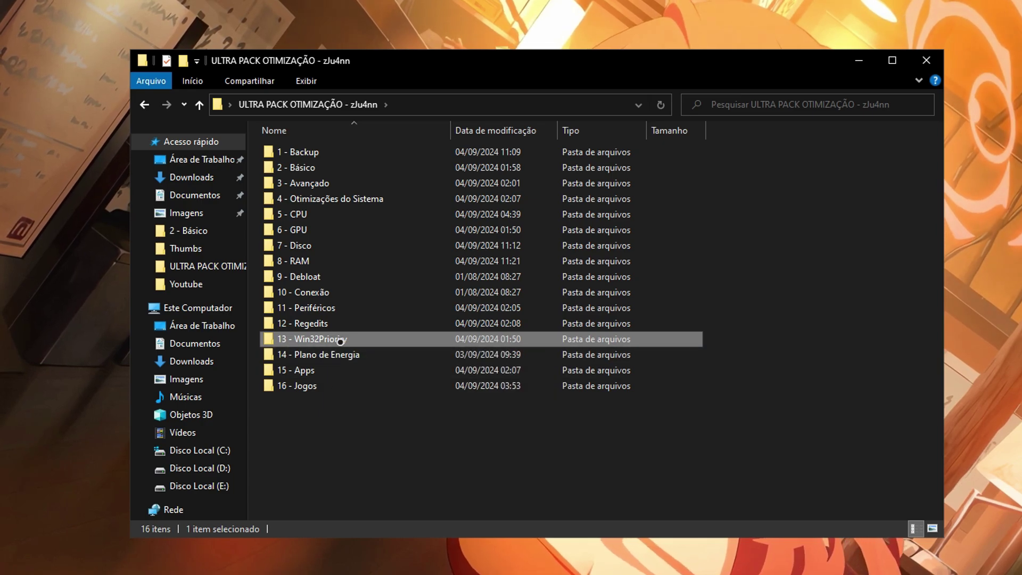
Review the +FPS, -Inputlag and Voltar ao Padrão tweaks in 13 - Win32Prioriry.
{"action": "double_click", "coordinate": [393, 340]}
{"action": "left_click", "coordinate": [377, 152]}
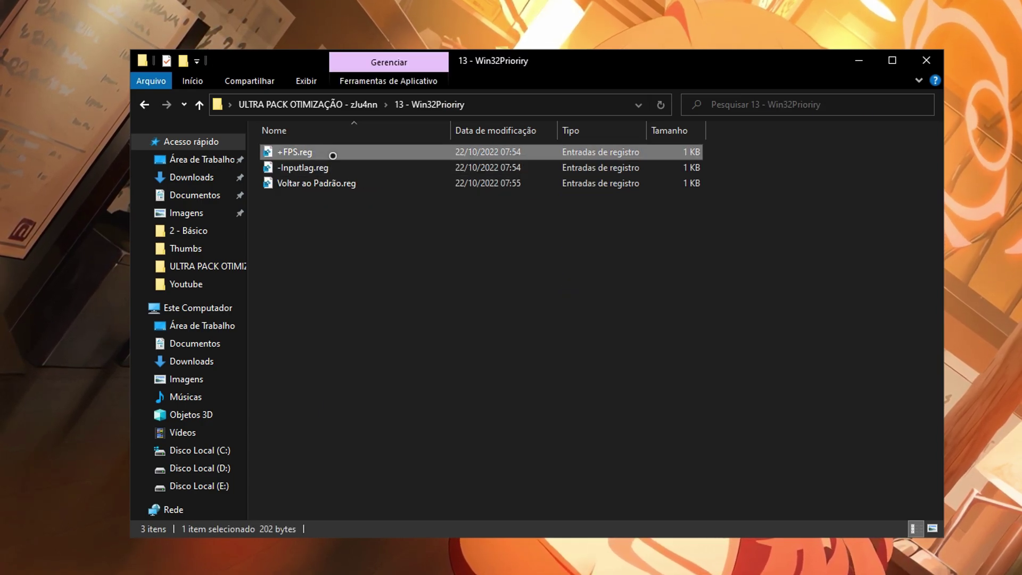
{"action": "left_click", "coordinate": [299, 165]}
{"action": "left_click", "coordinate": [314, 184]}
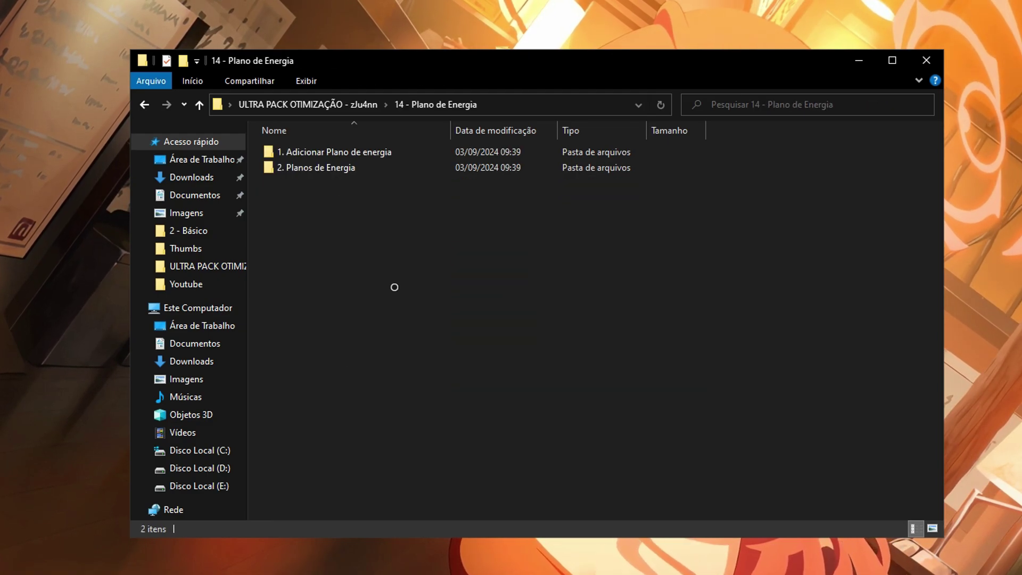
Look over the 2. Planos de Energia subfolders and open 4. Planos ISOs.
{"action": "double_click", "coordinate": [393, 166]}
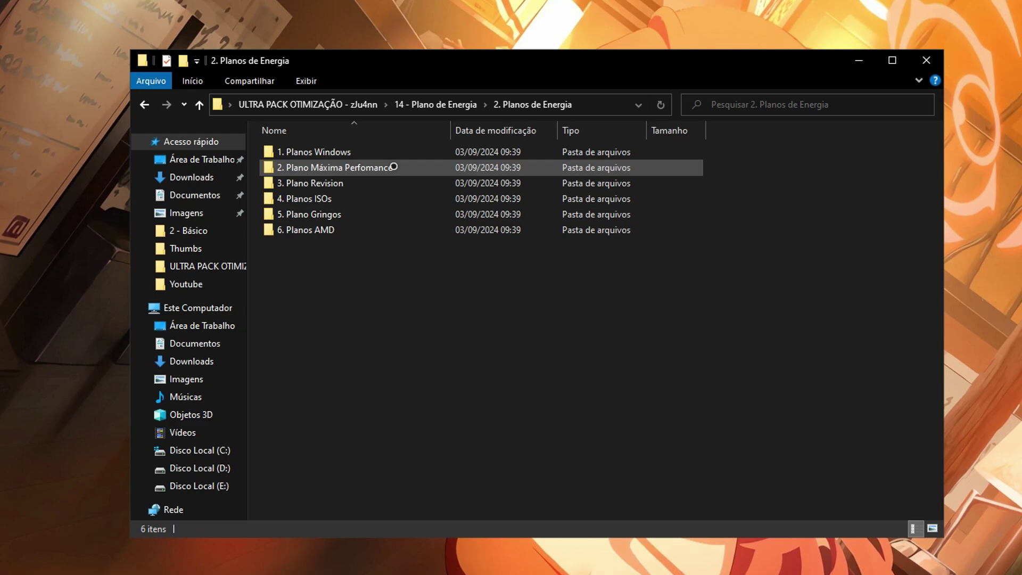
{"action": "left_click", "coordinate": [374, 150]}
{"action": "left_click", "coordinate": [362, 172]}
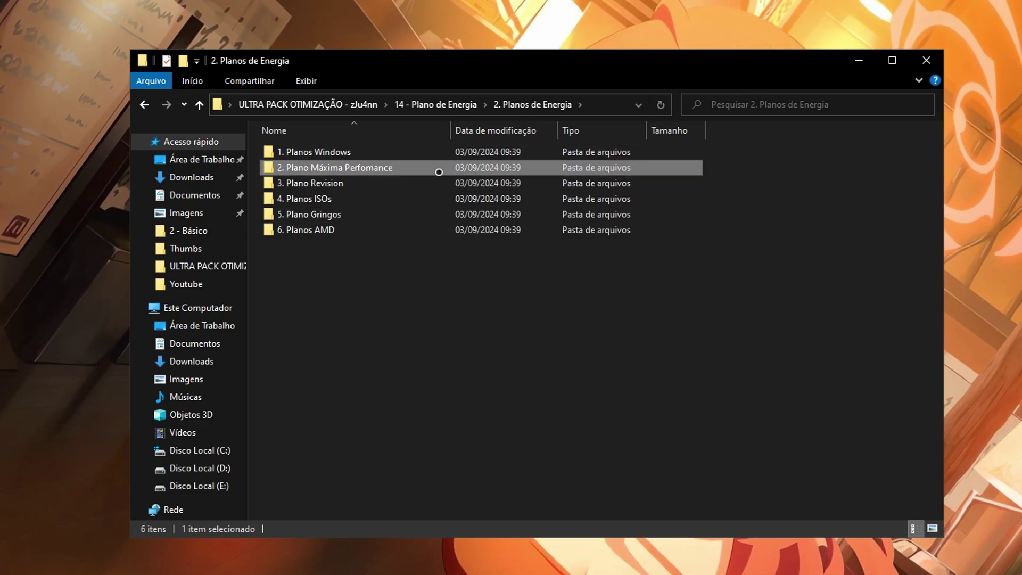
{"action": "left_click", "coordinate": [345, 186]}
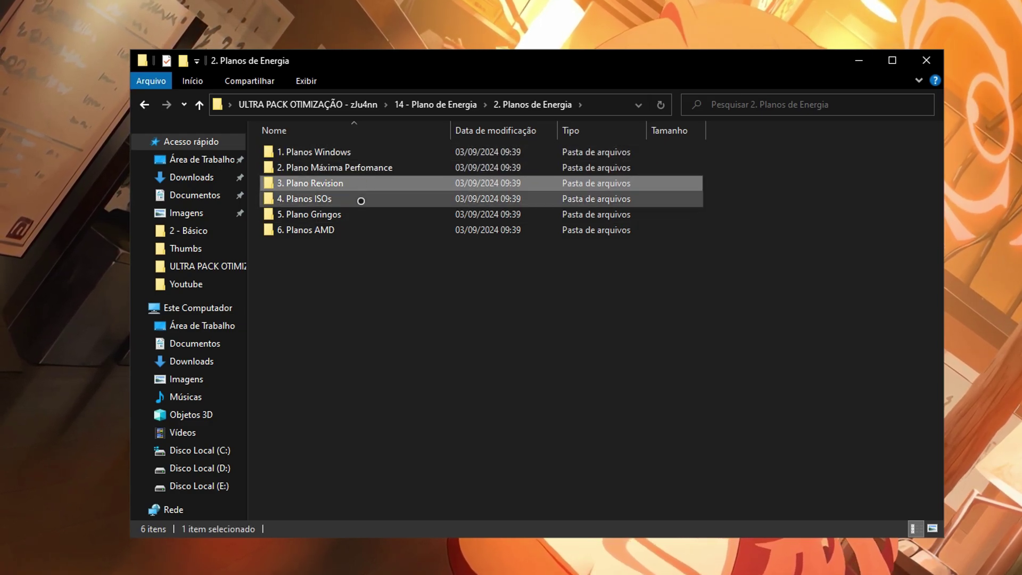
{"action": "left_click", "coordinate": [373, 196]}
{"action": "double_click", "coordinate": [372, 198]}
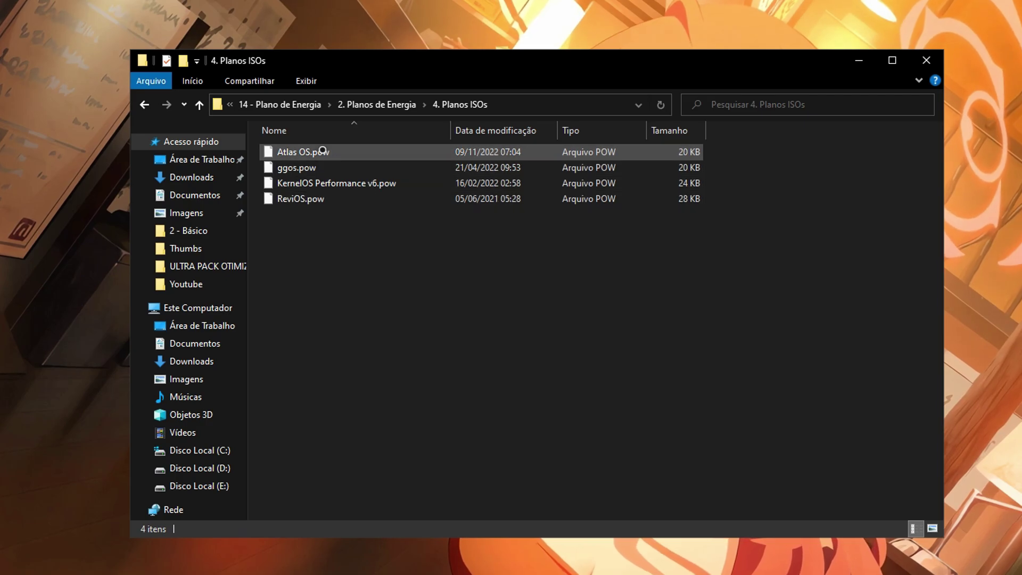
Browse the power plans in 5. Plano Gringos and 6. Planos AMD.
{"action": "key", "text": "alt+Left"}
{"action": "double_click", "coordinate": [340, 216]}
{"action": "left_click_drag", "start_coordinate": [346, 388], "coordinate": [798, 383]}
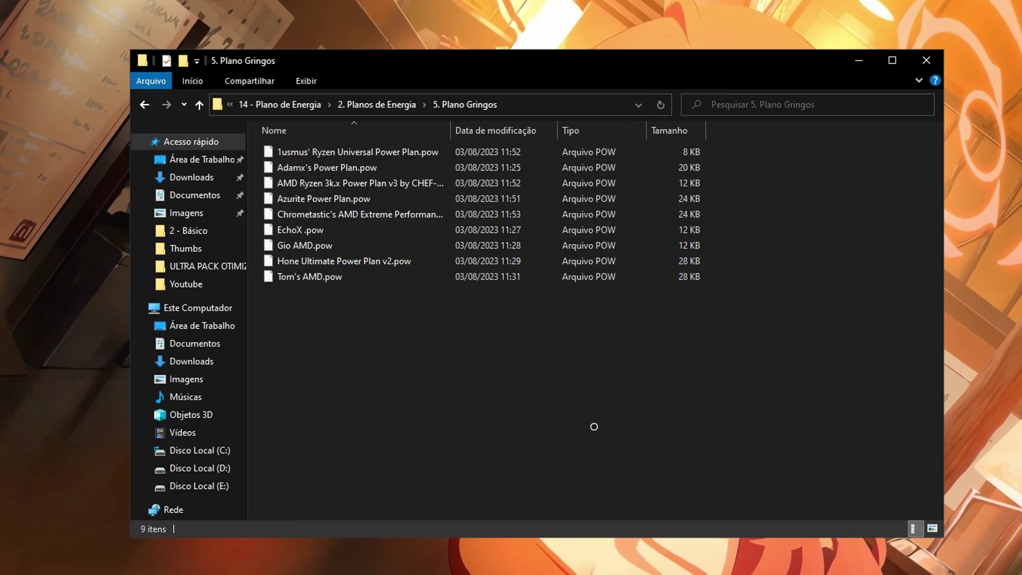
{"action": "key", "text": "alt+Left"}
{"action": "key", "text": "Down"}
{"action": "key", "text": "Return"}
{"action": "key", "text": "alt+Left"}
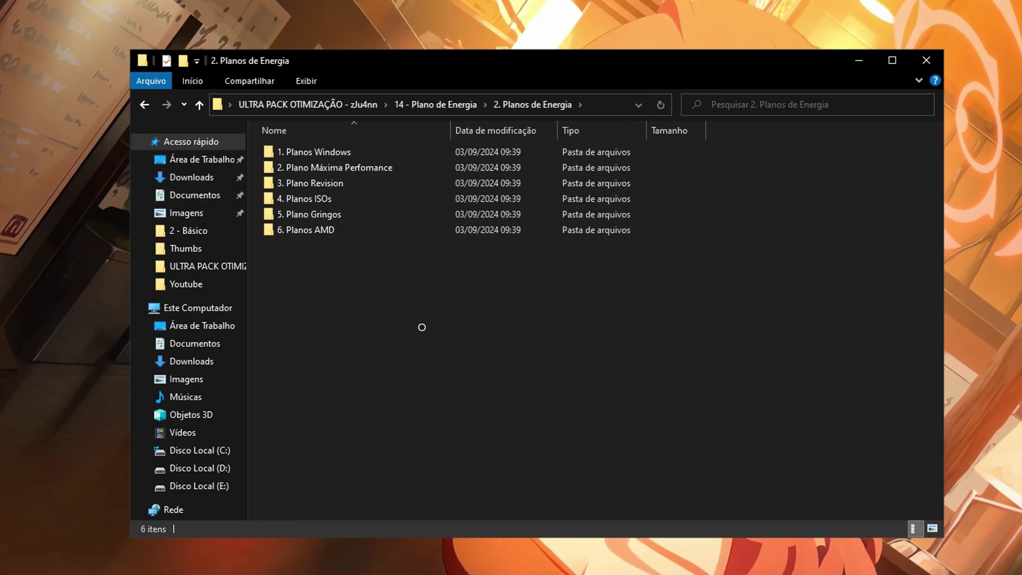
{"action": "left_click_drag", "start_coordinate": [358, 325], "coordinate": [573, 391]}
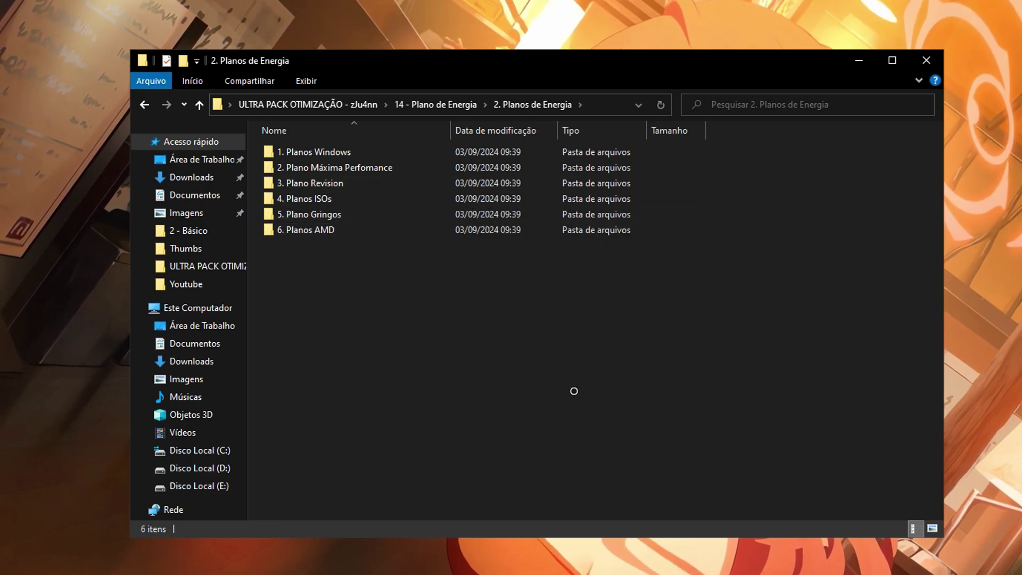
Return to 14 - Plano de Energia and open 1. Adicionar Plano de energia.
{"action": "key", "text": "alt+Left"}
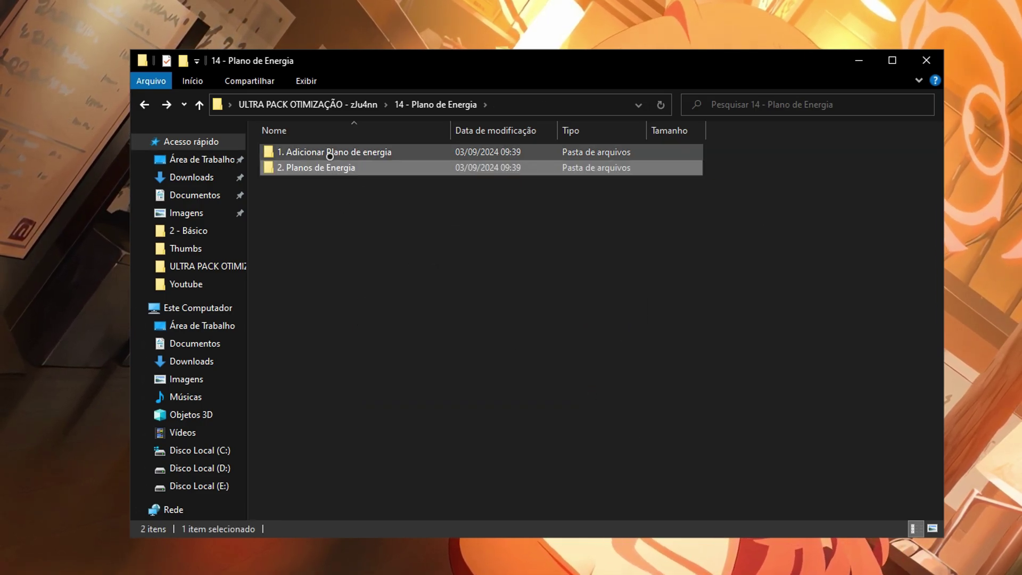
{"action": "left_click", "coordinate": [328, 151]}
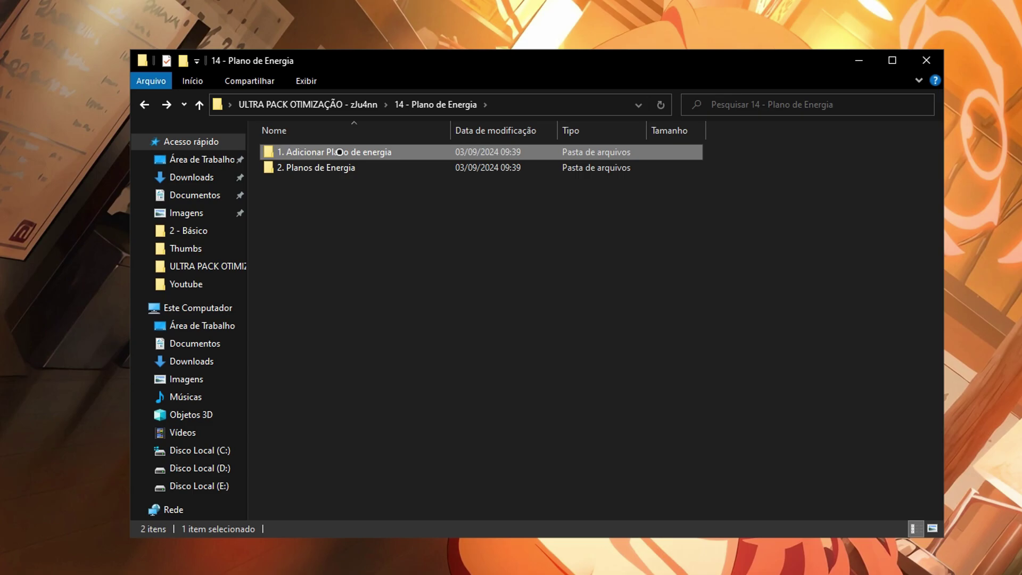
{"action": "double_click", "coordinate": [338, 151]}
Launch Switch Power Scheme (sPowers.exe) and reposition its window.
{"action": "left_click", "coordinate": [329, 152]}
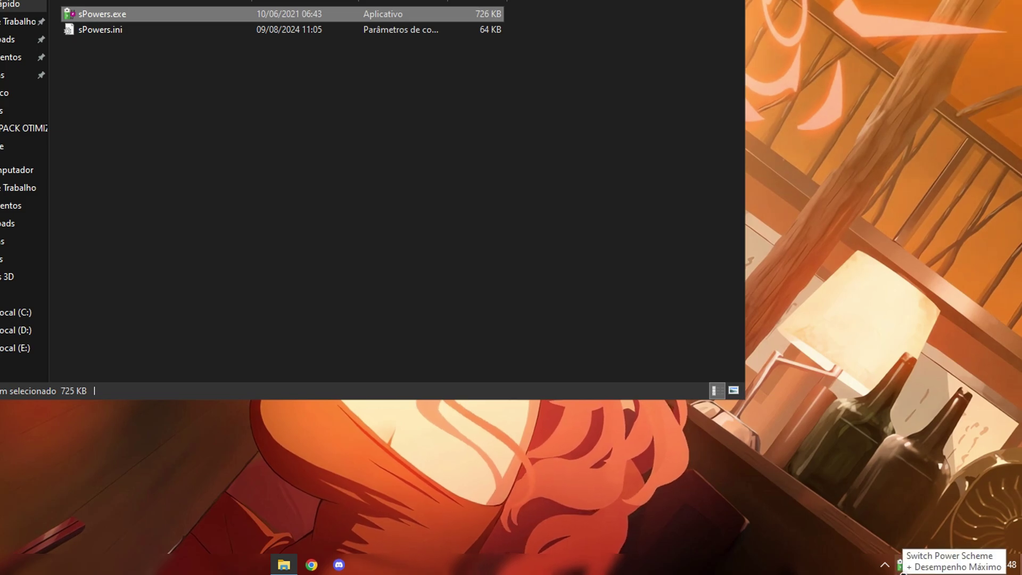
{"action": "left_click", "coordinate": [900, 565]}
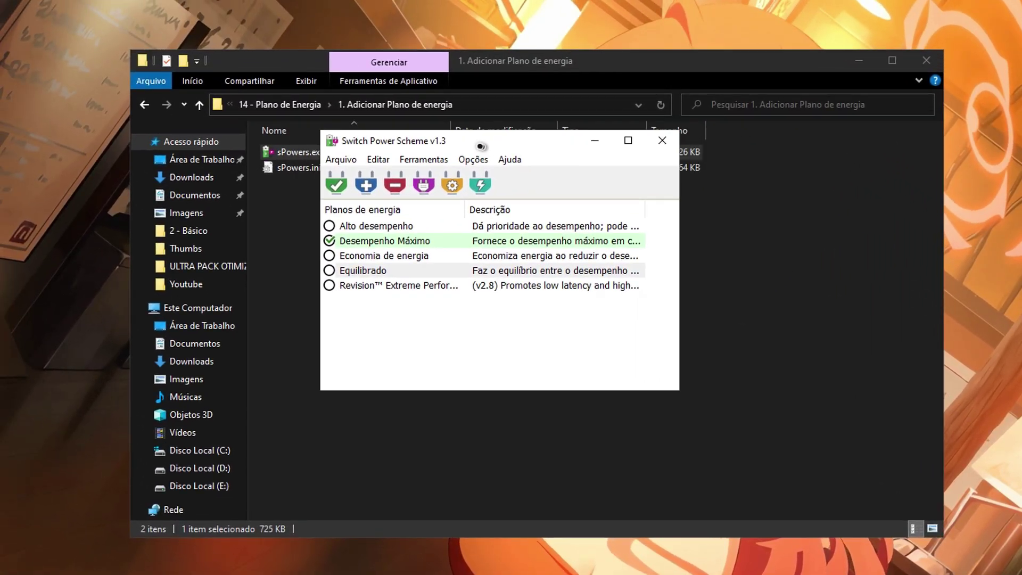
{"action": "left_click_drag", "start_coordinate": [480, 147], "coordinate": [476, 143]}
Import RevisionPowerPlanV2.8.pow from the 3. Plano Revision folder.
{"action": "left_click", "coordinate": [336, 156]}
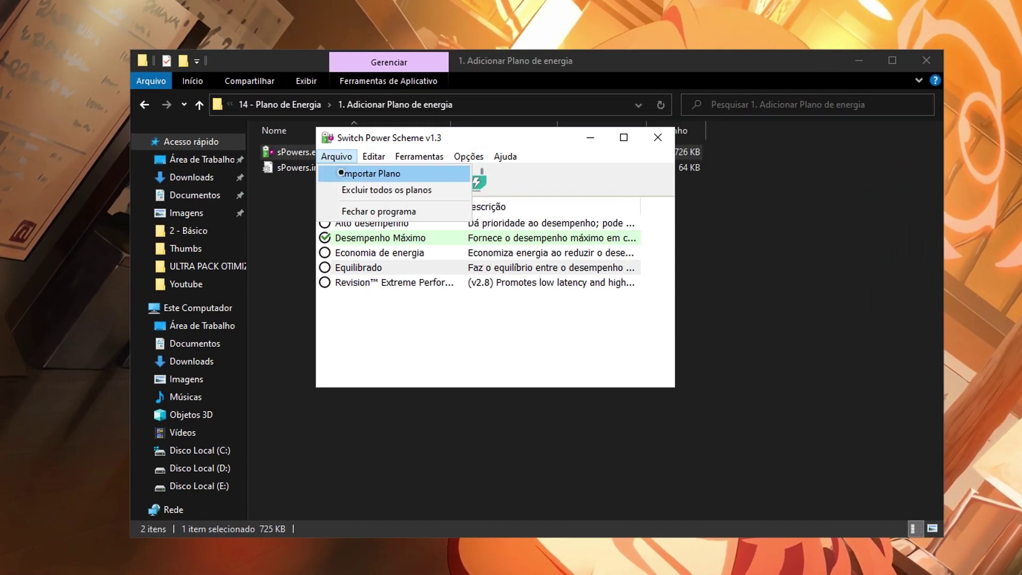
{"action": "left_click", "coordinate": [341, 172]}
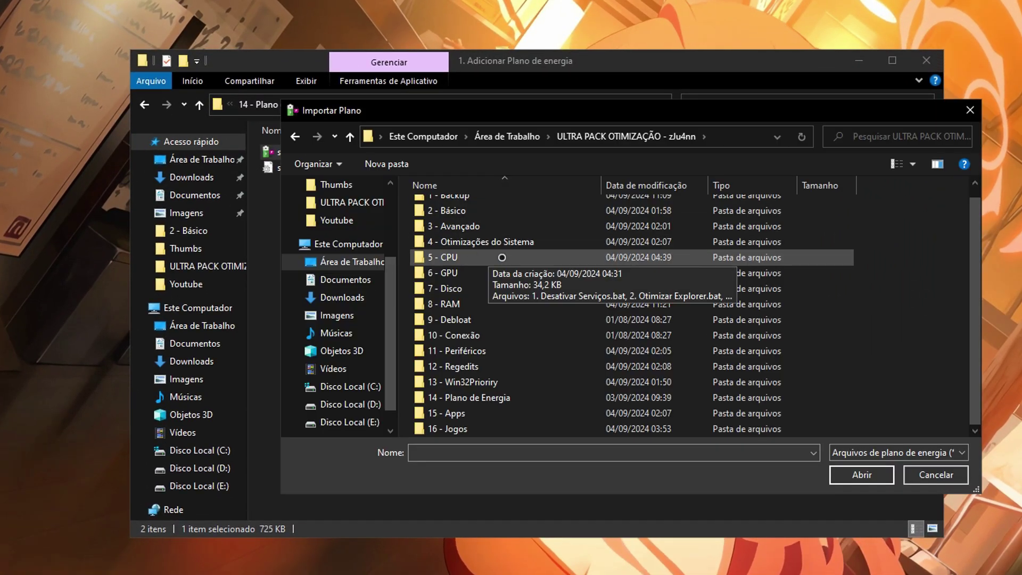
{"action": "double_click", "coordinate": [499, 403]}
{"action": "double_click", "coordinate": [479, 223]}
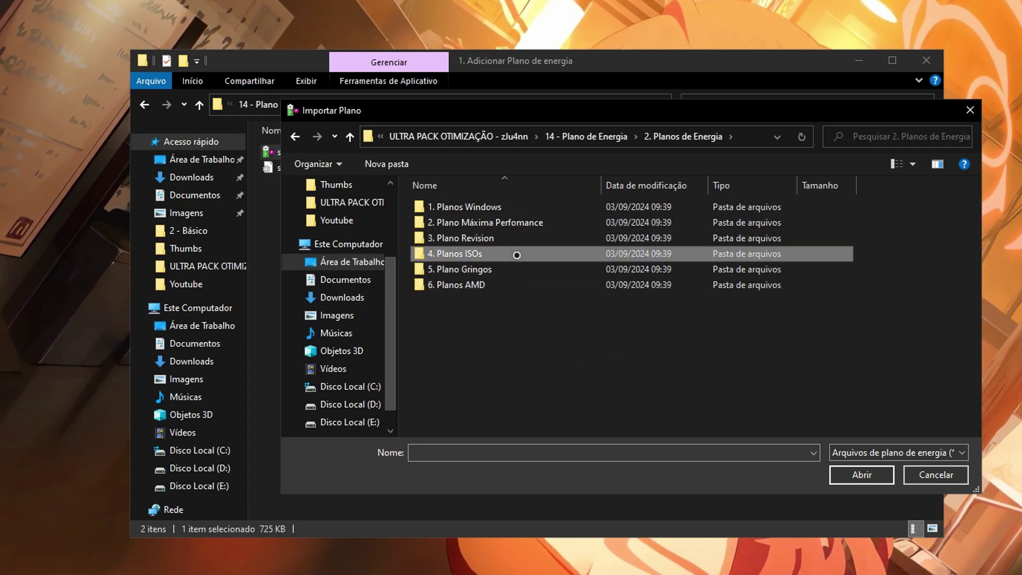
{"action": "double_click", "coordinate": [517, 238]}
{"action": "left_click", "coordinate": [522, 207]}
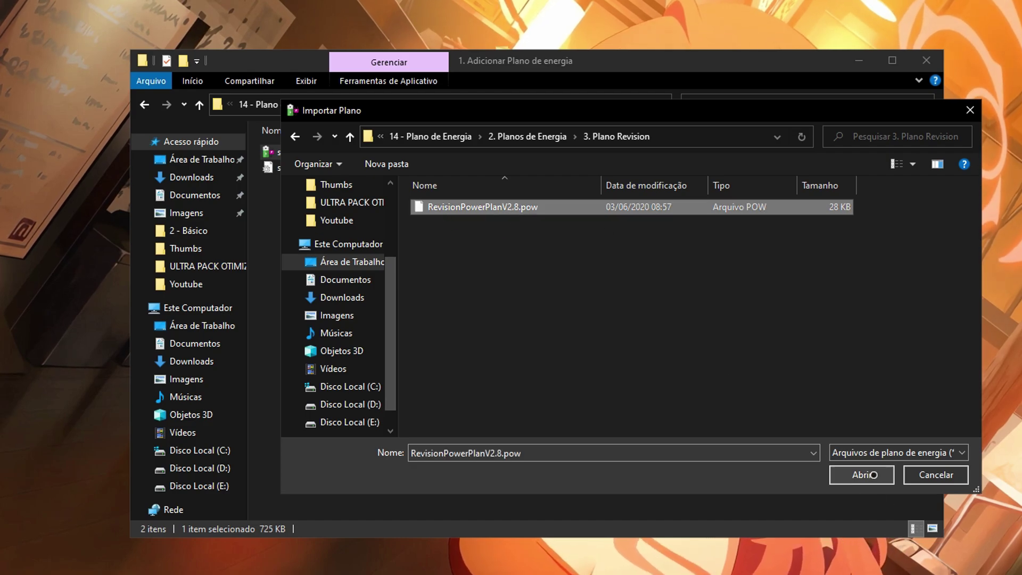
{"action": "left_click", "coordinate": [873, 475]}
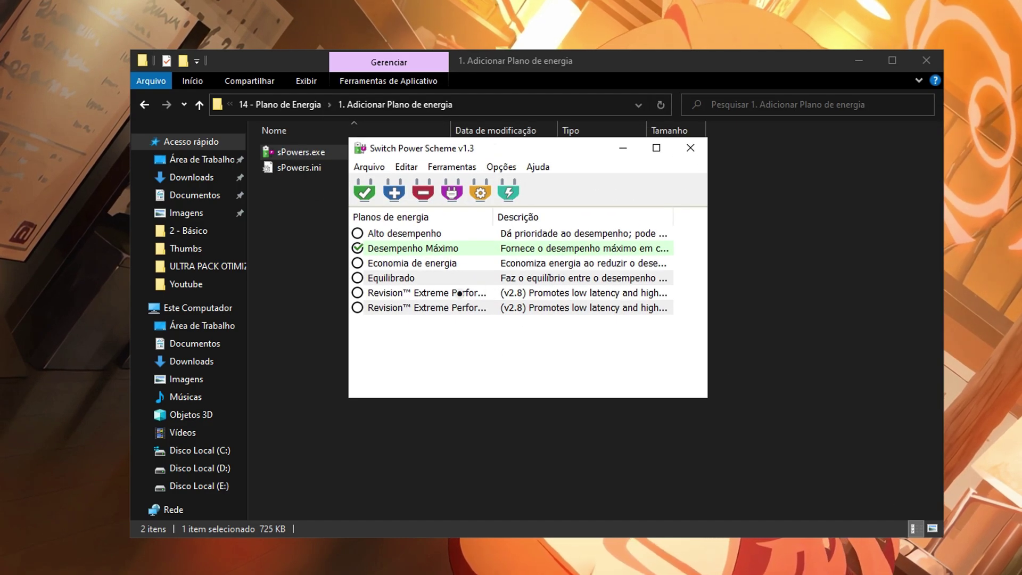
Select the imported Revision plan, apply it, and close the utility.
{"action": "left_click", "coordinate": [394, 298]}
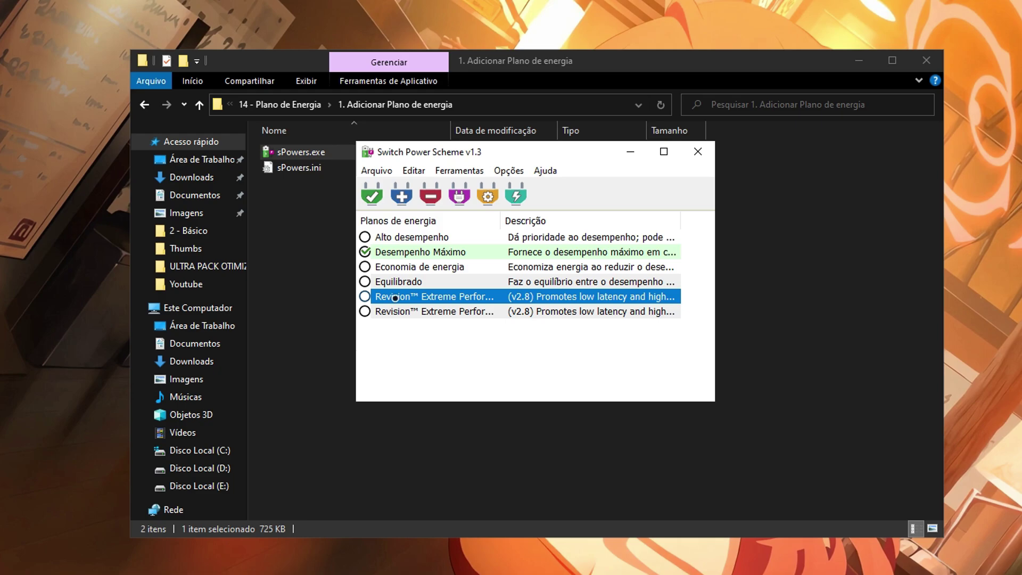
{"action": "left_click", "coordinate": [372, 195]}
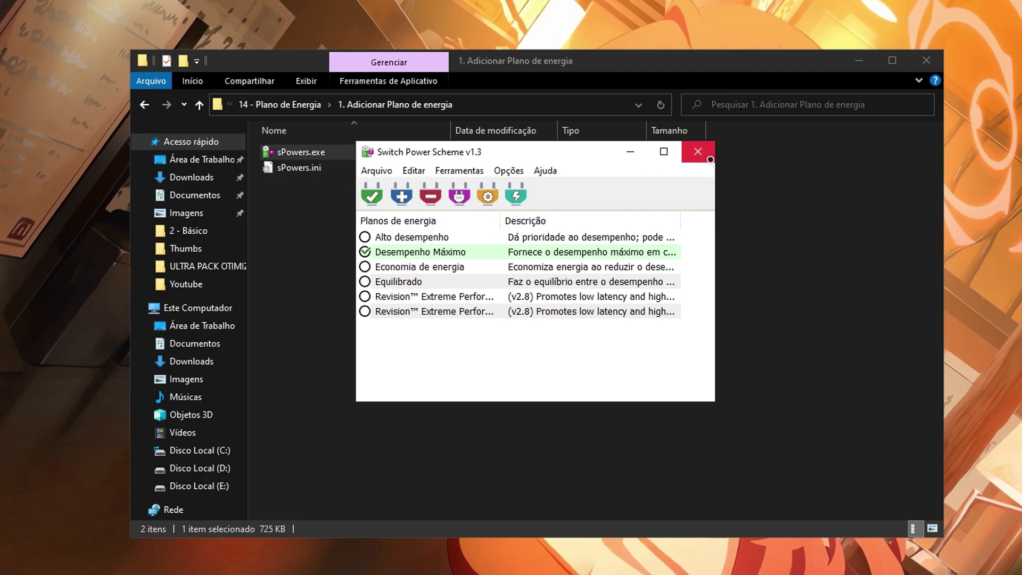
{"action": "left_click", "coordinate": [697, 151]}
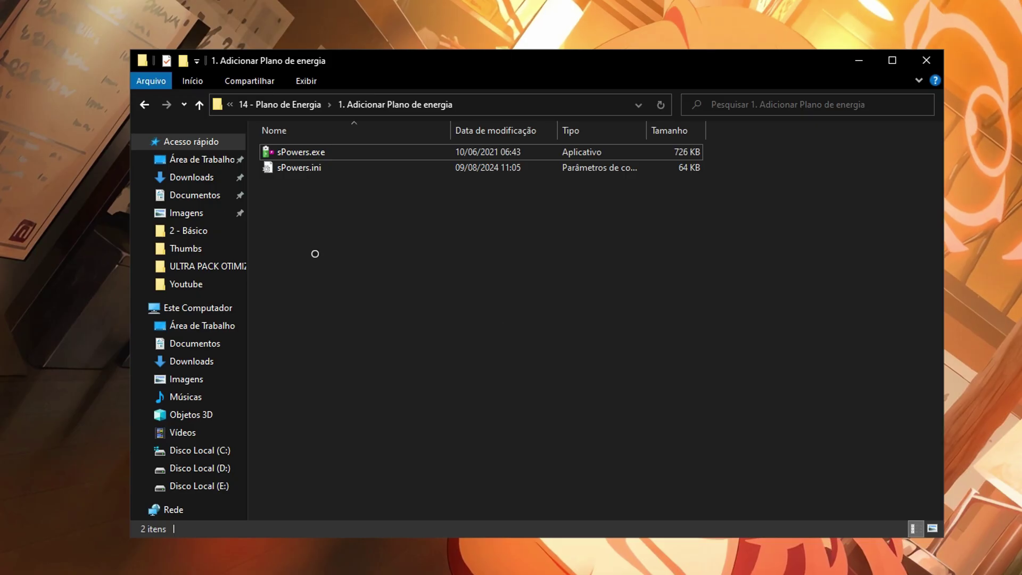
Go back up to the ULTRA PACK folder and open 15 - Apps.
{"action": "left_click", "coordinate": [145, 105]}
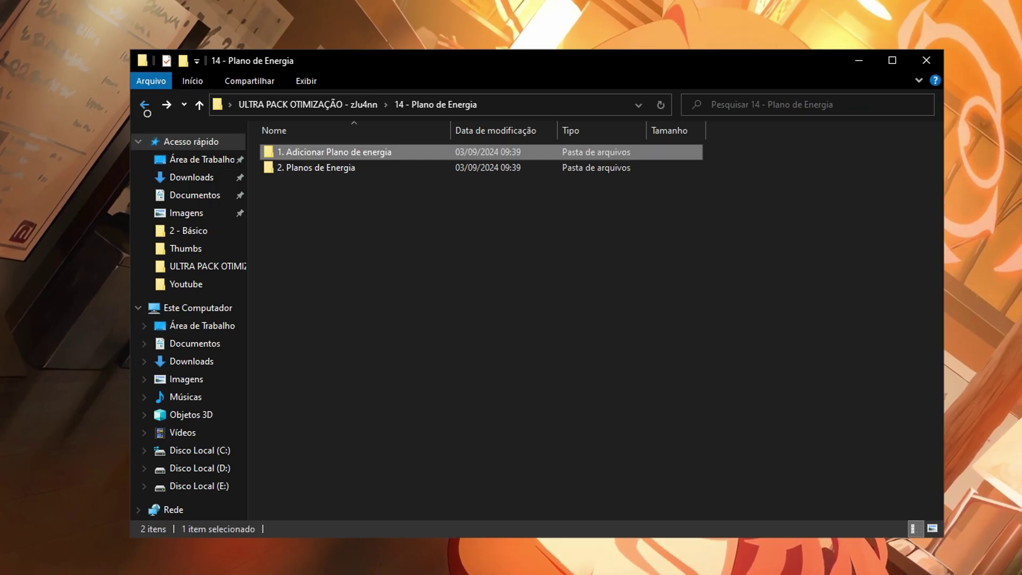
{"action": "left_click", "coordinate": [144, 104]}
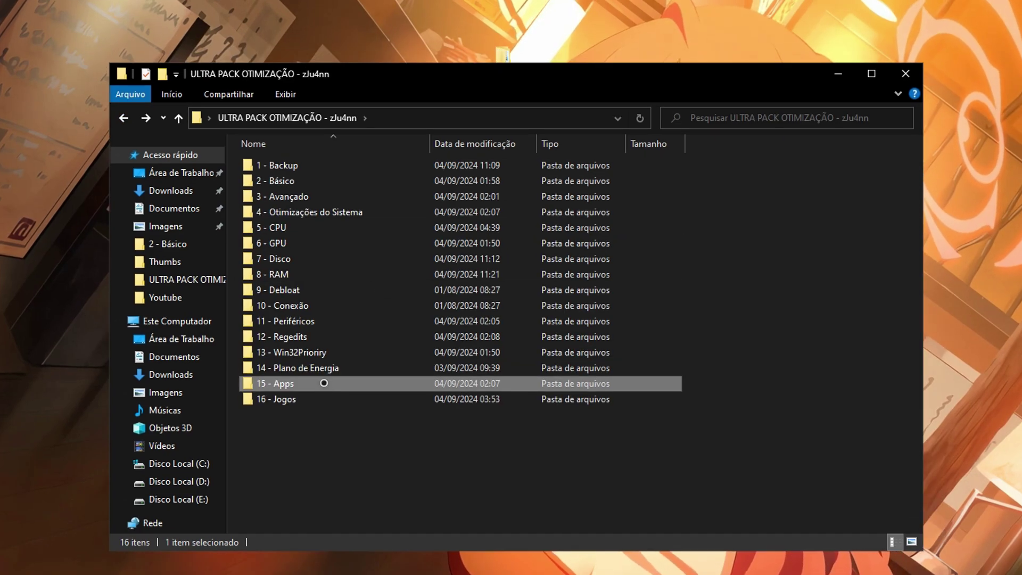
{"action": "double_click", "coordinate": [344, 370]}
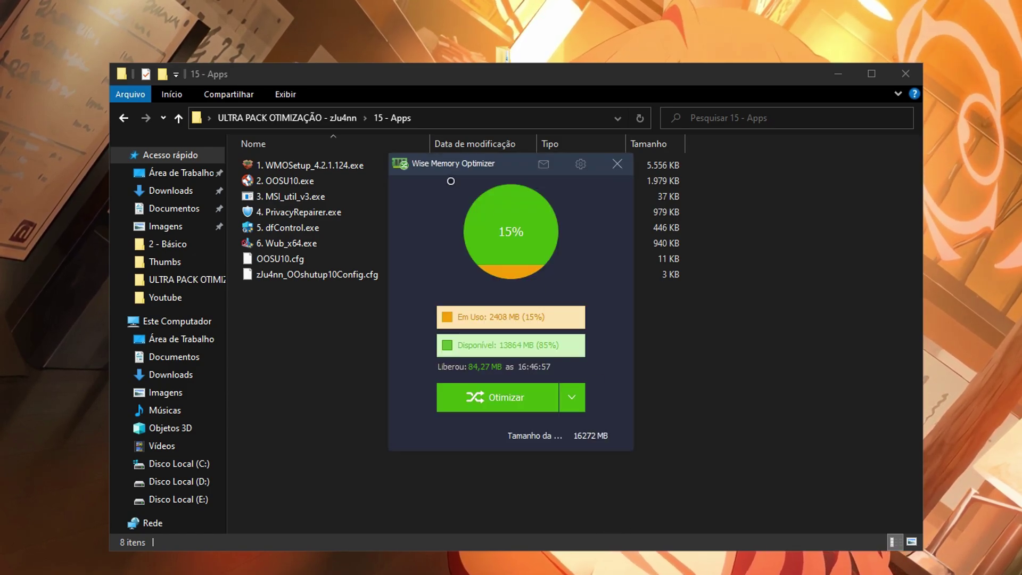
Set Wise Memory Optimizer's auto-optimize interval to 3 minutes.
{"action": "left_click_drag", "start_coordinate": [432, 161], "coordinate": [595, 206]}
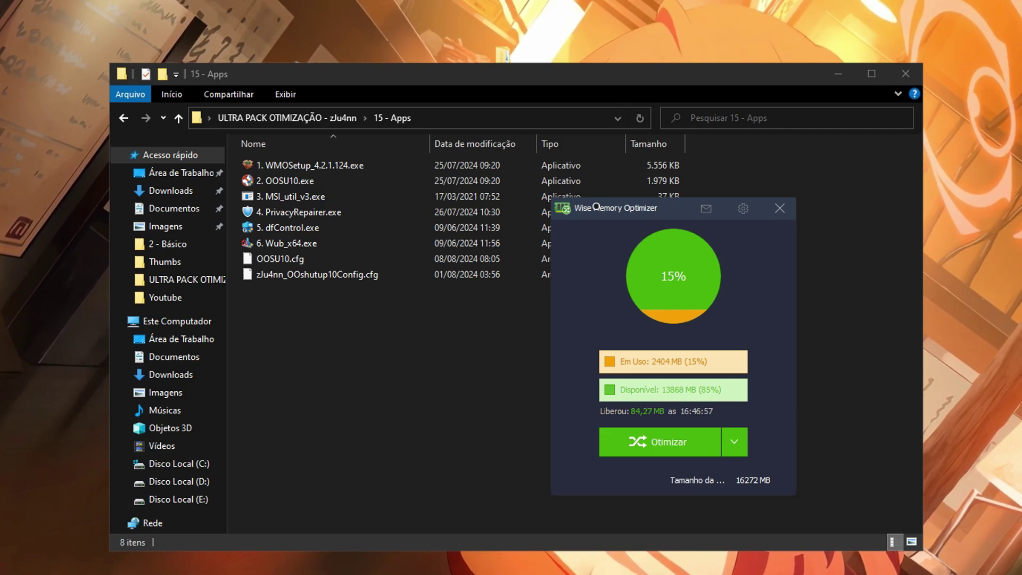
{"action": "left_click_drag", "start_coordinate": [595, 207], "coordinate": [498, 181]}
{"action": "left_click", "coordinate": [645, 176]}
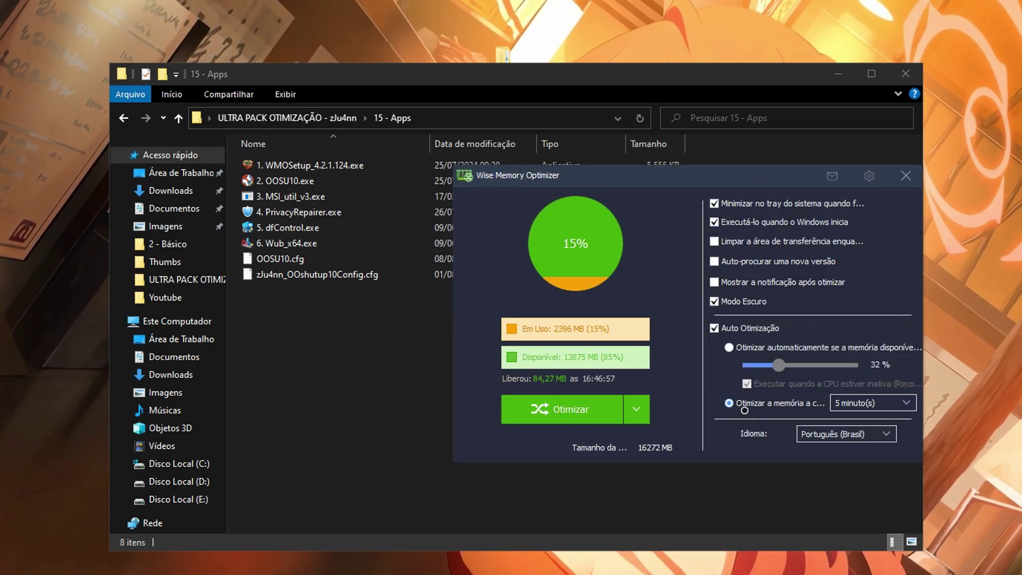
{"action": "left_click", "coordinate": [856, 405]}
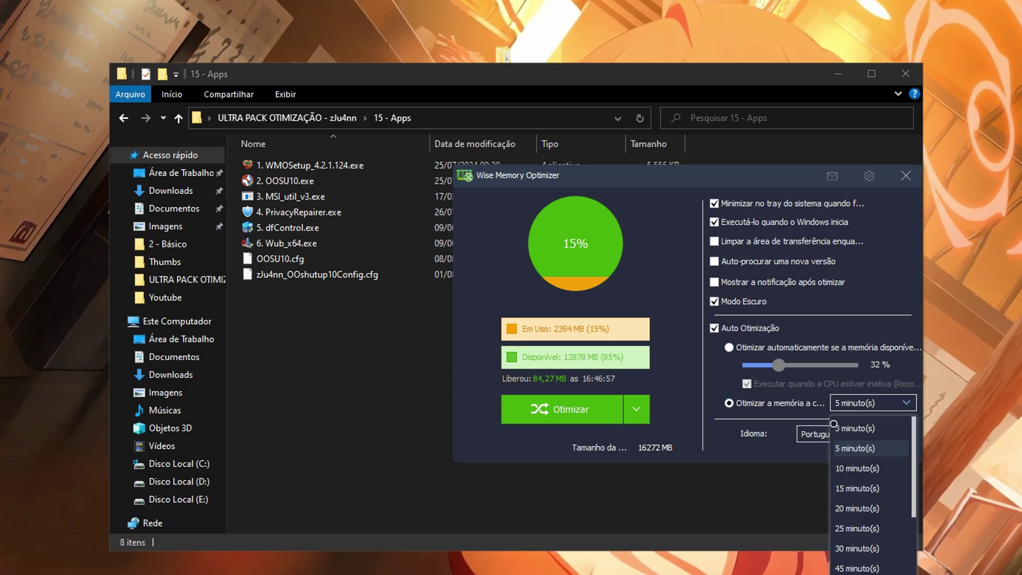
{"action": "scroll", "coordinate": [866, 499], "scroll_direction": "down", "scroll_amount": 2}
{"action": "scroll", "coordinate": [866, 498], "scroll_direction": "up", "scroll_amount": 2}
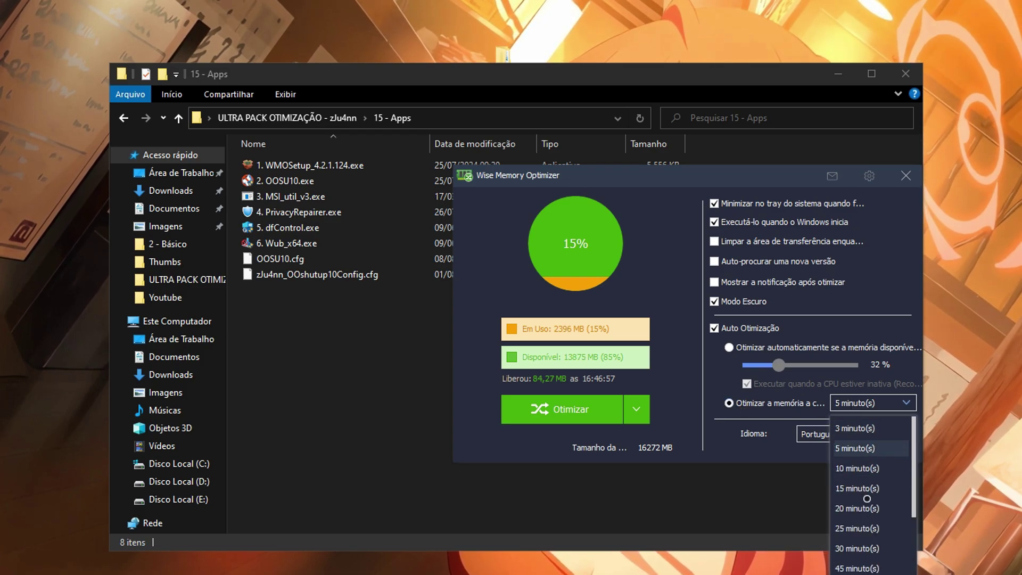
{"action": "left_click", "coordinate": [858, 448]}
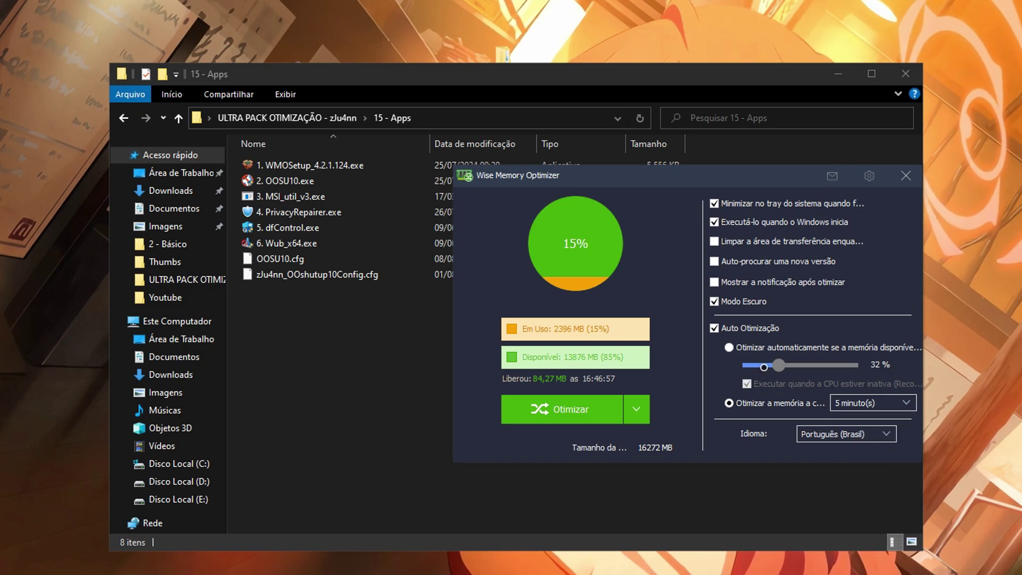
{"action": "left_click", "coordinate": [868, 402]}
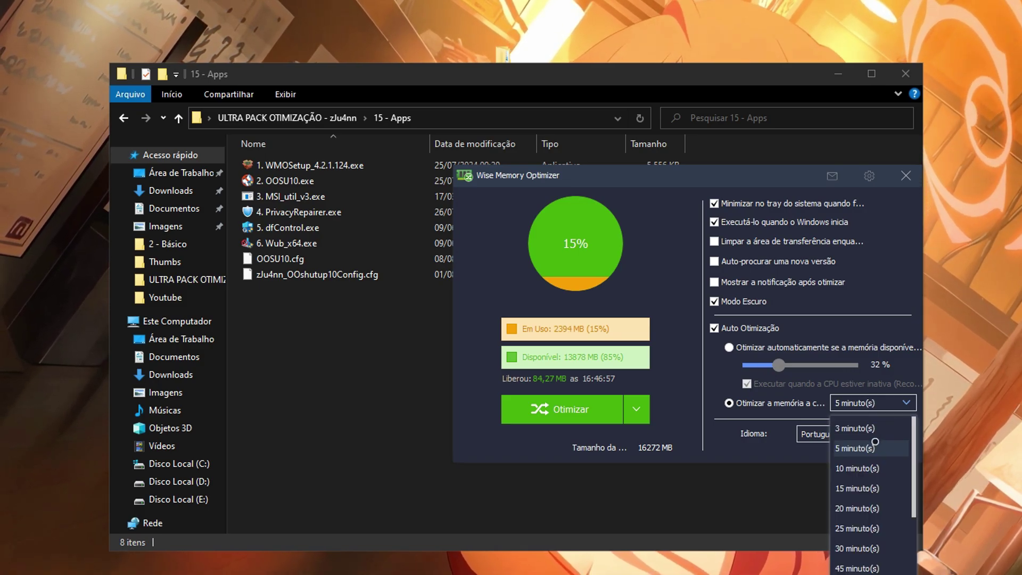
{"action": "left_click", "coordinate": [856, 426]}
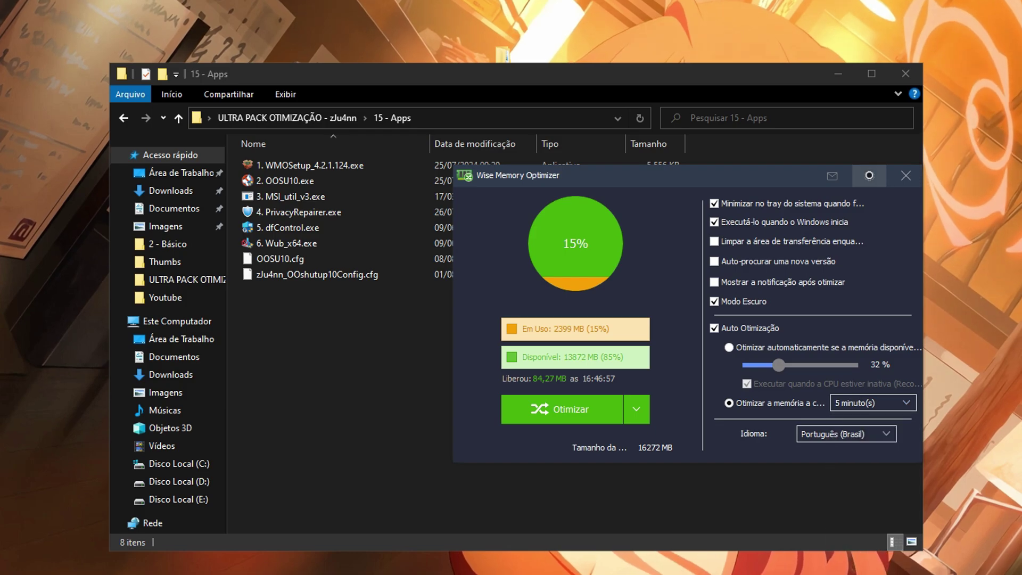
Optimize memory now, freeing 143,08 MB, and close the optimizer.
{"action": "left_click", "coordinate": [869, 176]}
{"action": "left_click", "coordinate": [571, 409]}
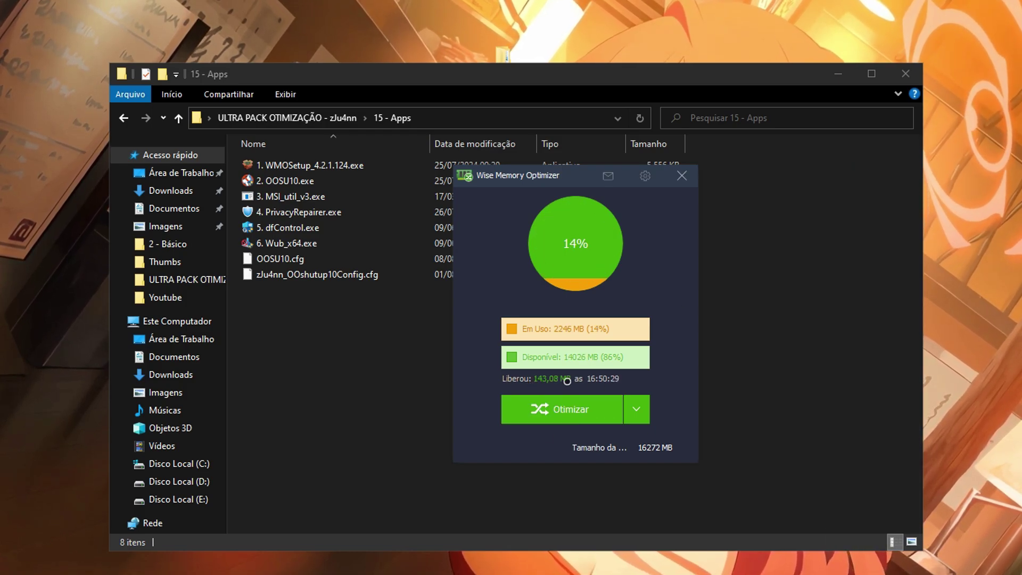
{"action": "left_click", "coordinate": [682, 176]}
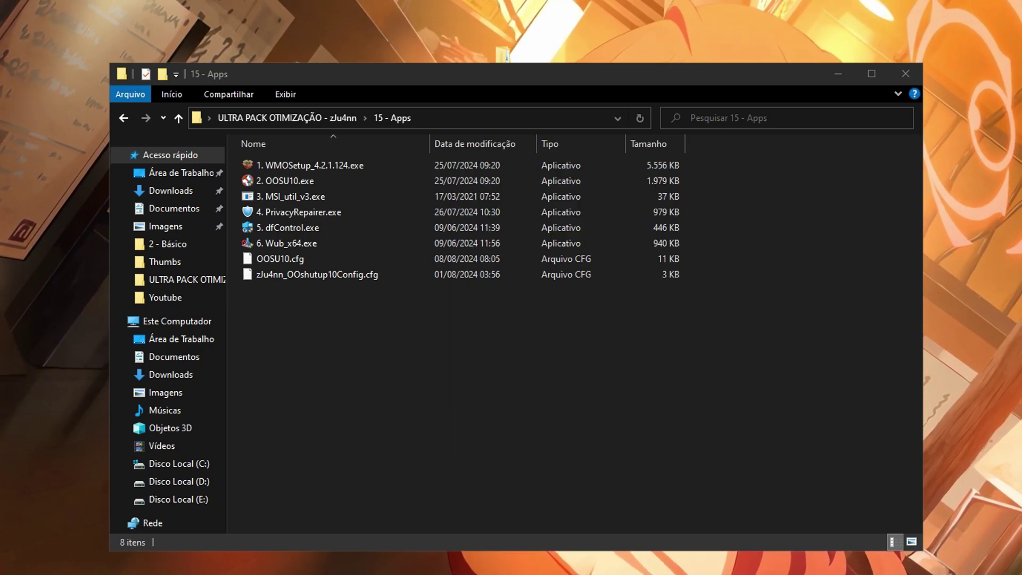
{"action": "key", "text": "ctrl+shift+Escape"}
Locate the Wise Memory Optimizer background process, using 2,4 MB, in the Processos list.
{"action": "scroll", "coordinate": [437, 311], "scroll_direction": "down", "scroll_amount": 2}
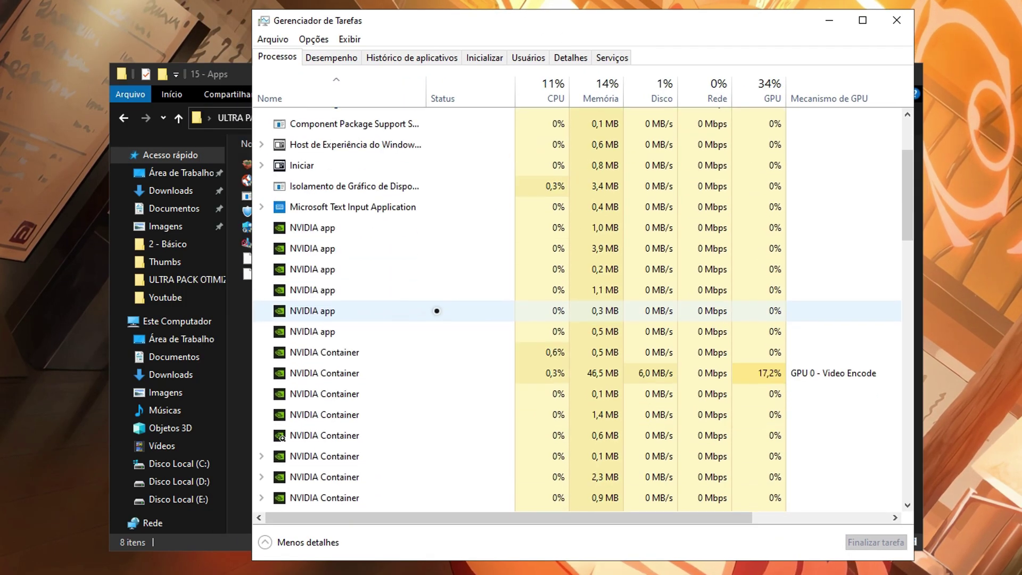
{"action": "scroll", "coordinate": [436, 310], "scroll_direction": "down", "scroll_amount": 12}
{"action": "left_click", "coordinate": [495, 309]}
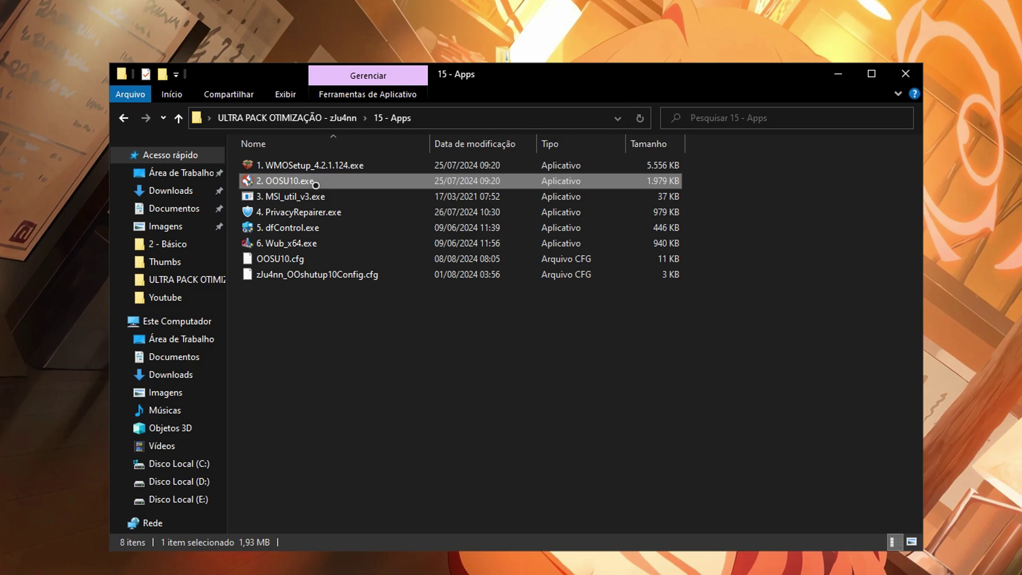
Run 2. OOSU10.exe as administrator and review the Actions menu's recommended-settings options.
{"action": "right_click", "coordinate": [315, 185]}
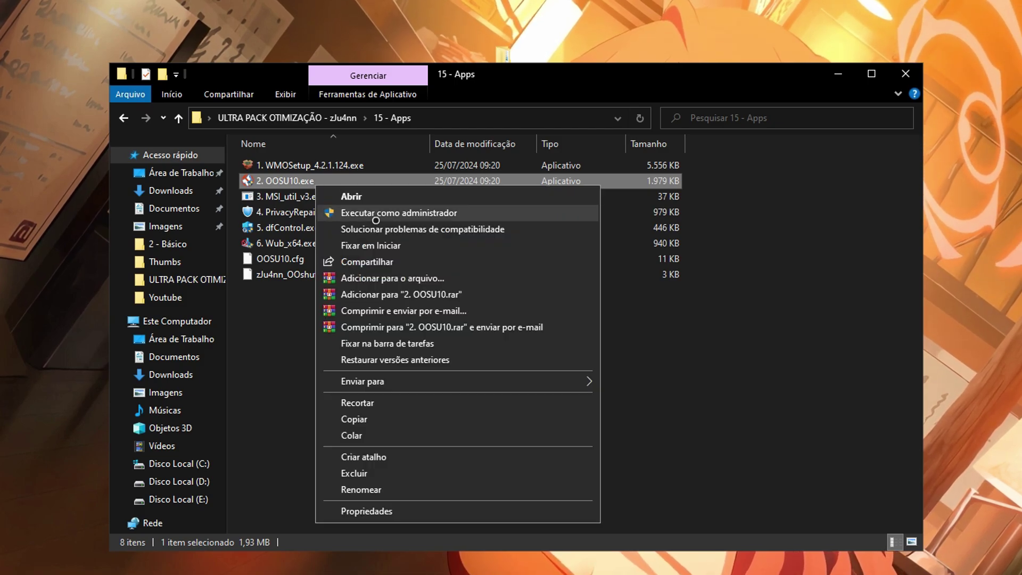
{"action": "left_click", "coordinate": [376, 216]}
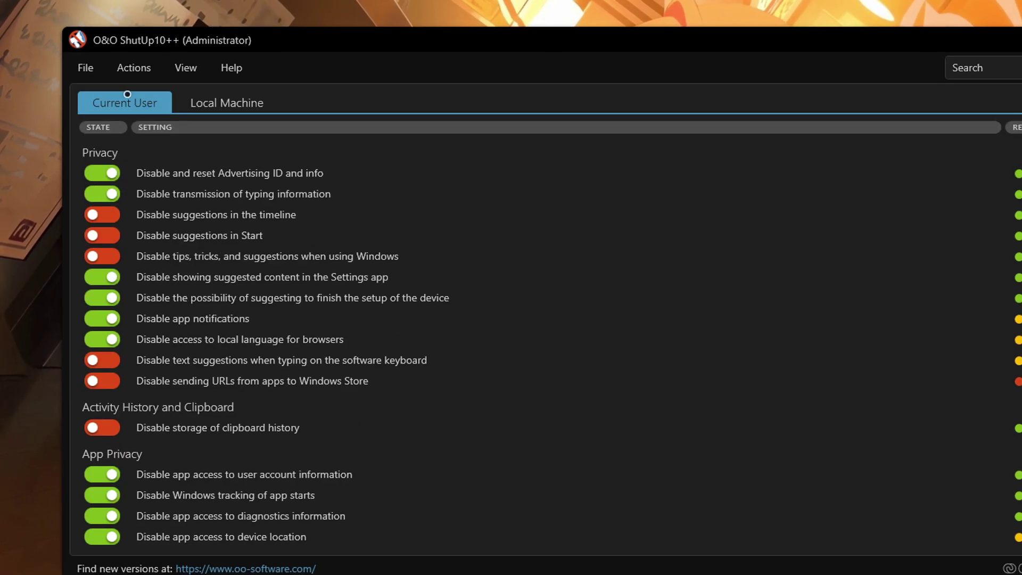
{"action": "left_click", "coordinate": [134, 67]}
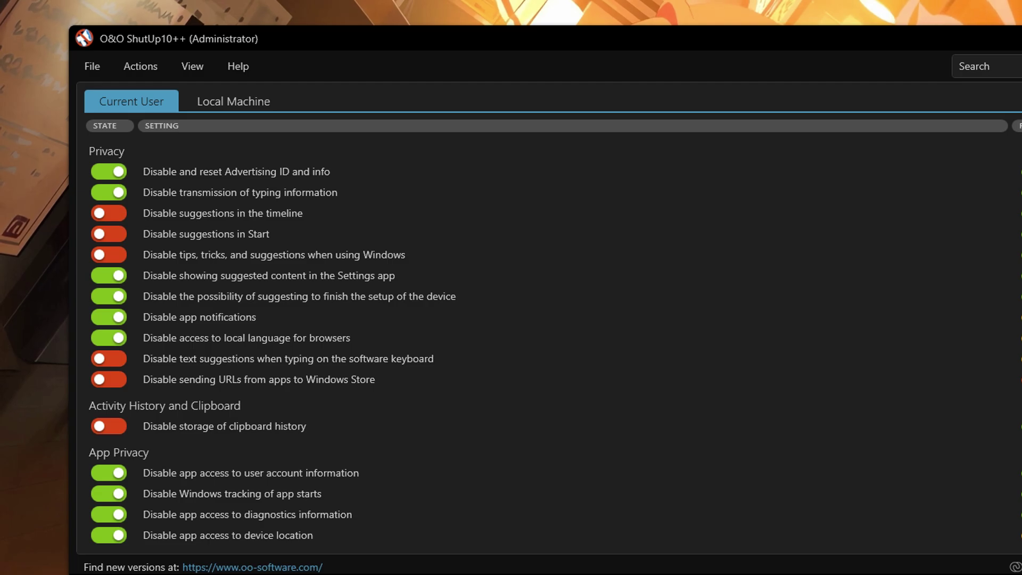
{"action": "scroll", "coordinate": [266, 345], "scroll_direction": "down", "scroll_amount": 3}
{"action": "scroll", "coordinate": [266, 346], "scroll_direction": "up", "scroll_amount": 3}
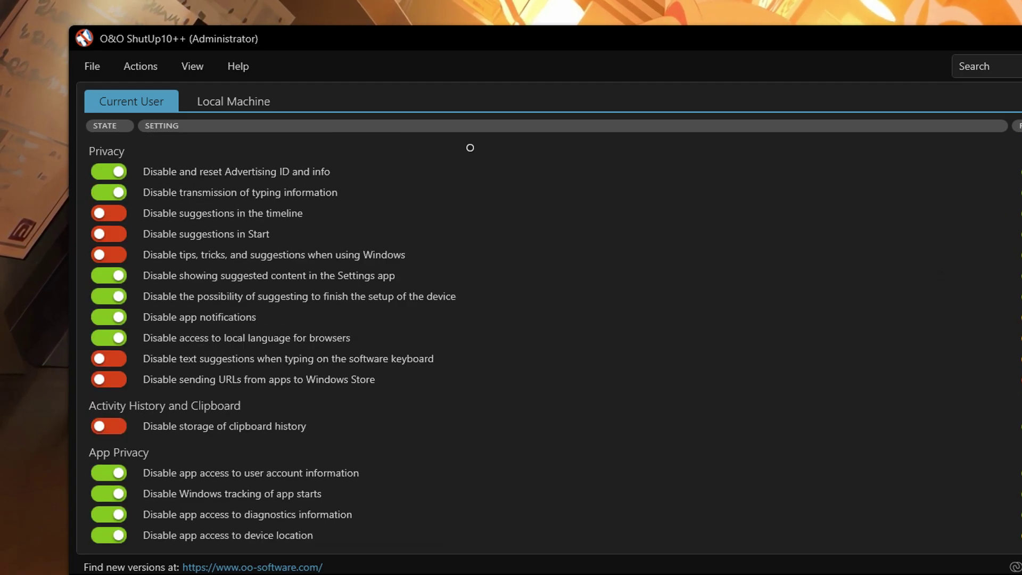
Import zJu4nn_OOshutup10Config.cfg and scroll through the updated privacy toggles.
{"action": "left_click", "coordinate": [98, 67]}
{"action": "left_click", "coordinate": [116, 101]}
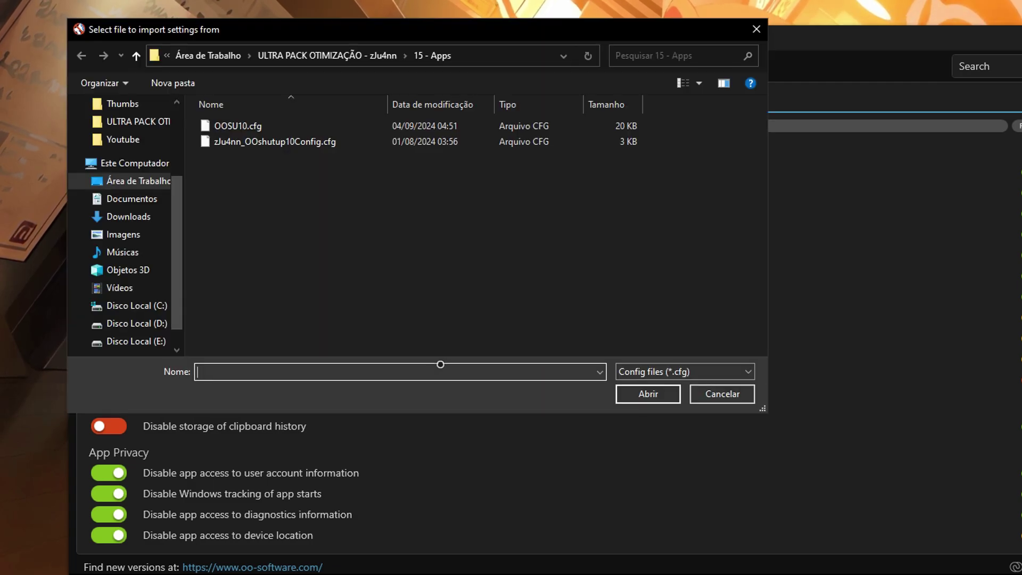
{"action": "left_click", "coordinate": [345, 144]}
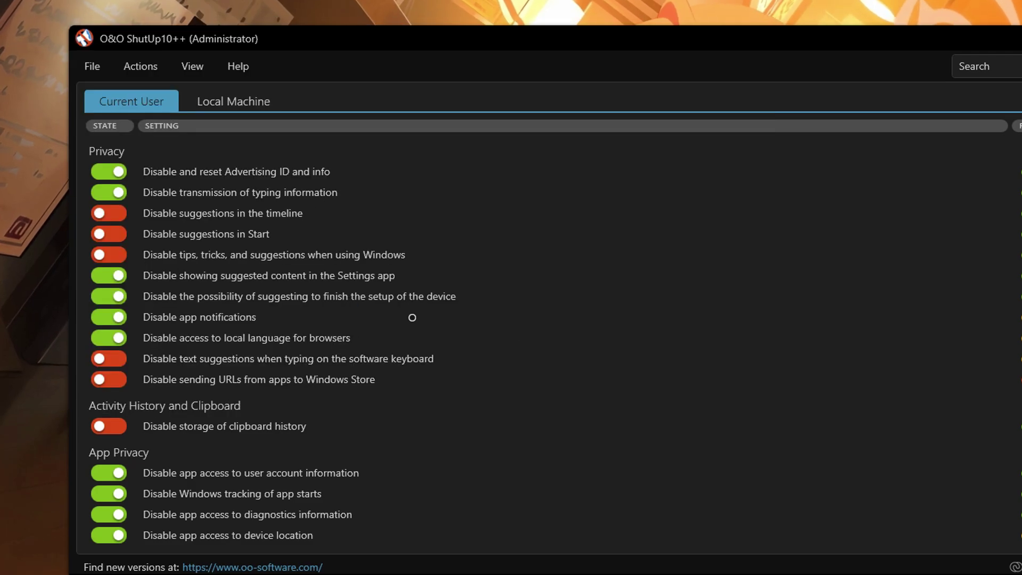
{"action": "scroll", "coordinate": [474, 335], "scroll_direction": "down", "scroll_amount": 15}
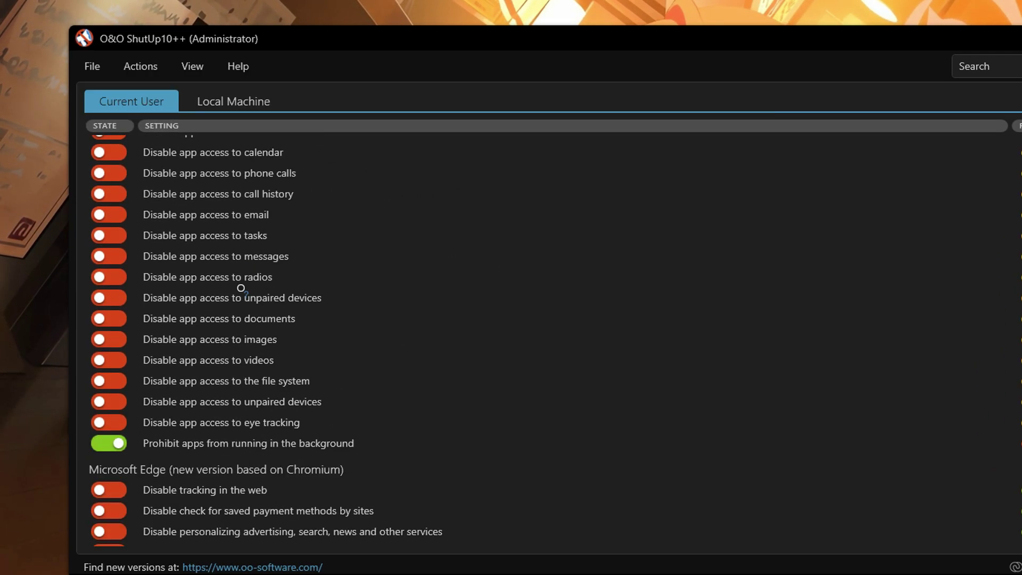
{"action": "scroll", "coordinate": [255, 330], "scroll_direction": "down", "scroll_amount": 10}
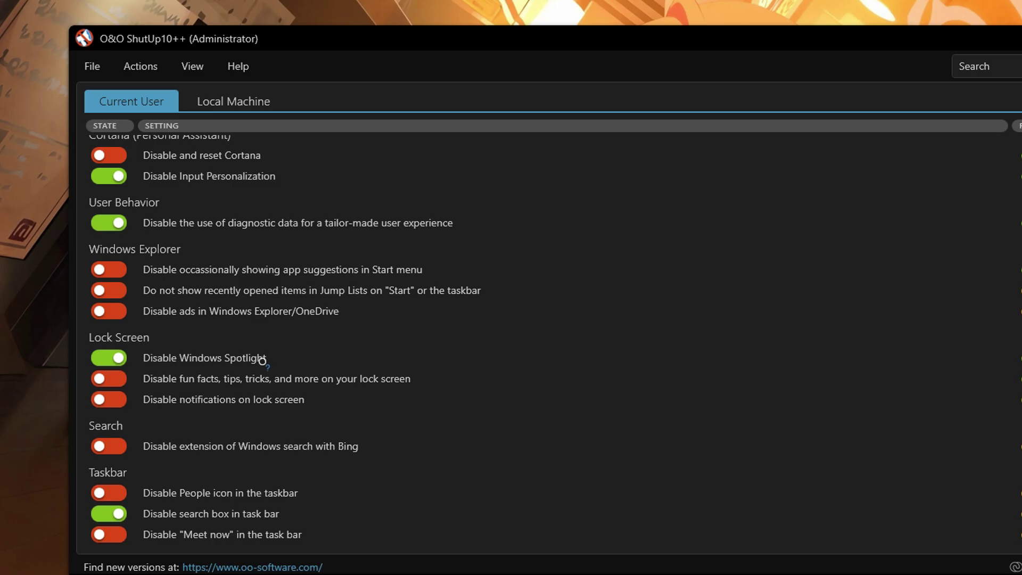
{"action": "scroll", "coordinate": [265, 368], "scroll_direction": "up", "scroll_amount": 2}
{"action": "scroll", "coordinate": [264, 368], "scroll_direction": "up", "scroll_amount": 15}
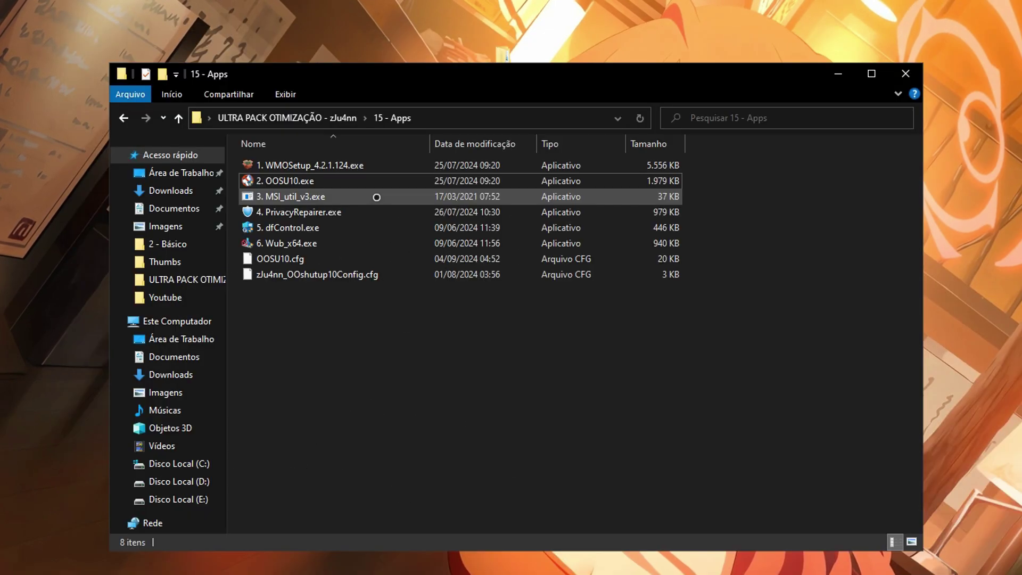
Run MSI_util_v3.exe as administrator.
{"action": "left_click", "coordinate": [345, 196]}
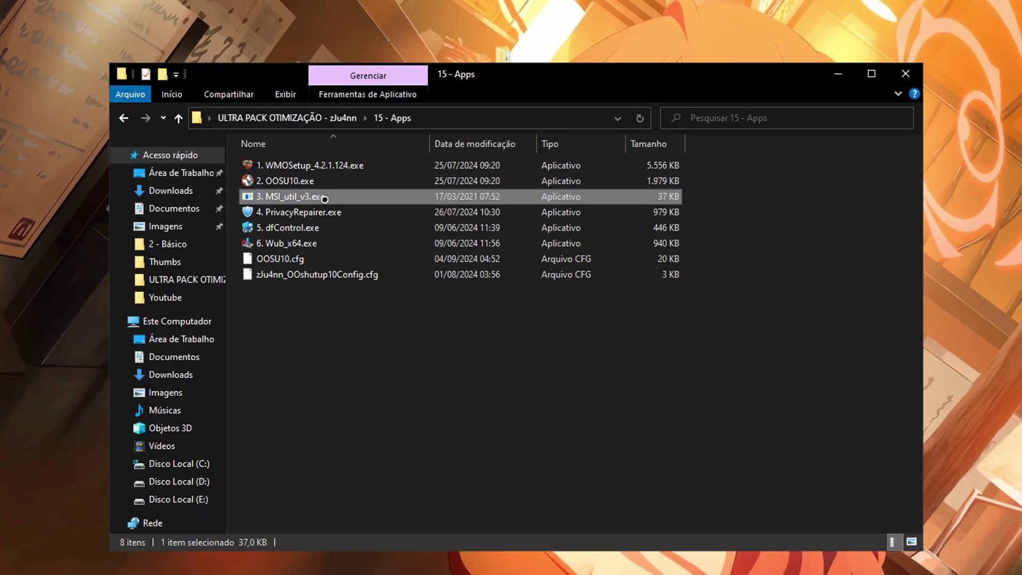
{"action": "right_click", "coordinate": [350, 195]}
{"action": "left_click", "coordinate": [407, 222]}
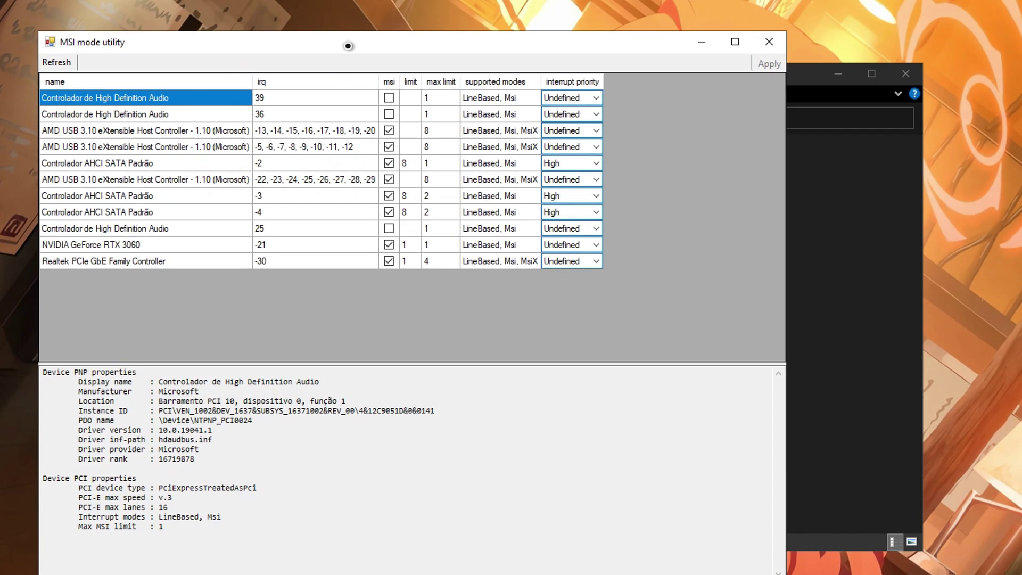
Set the NVIDIA GeForce RTX 3060 interrupt priority to High and close the MSI utility.
{"action": "left_click", "coordinate": [151, 231]}
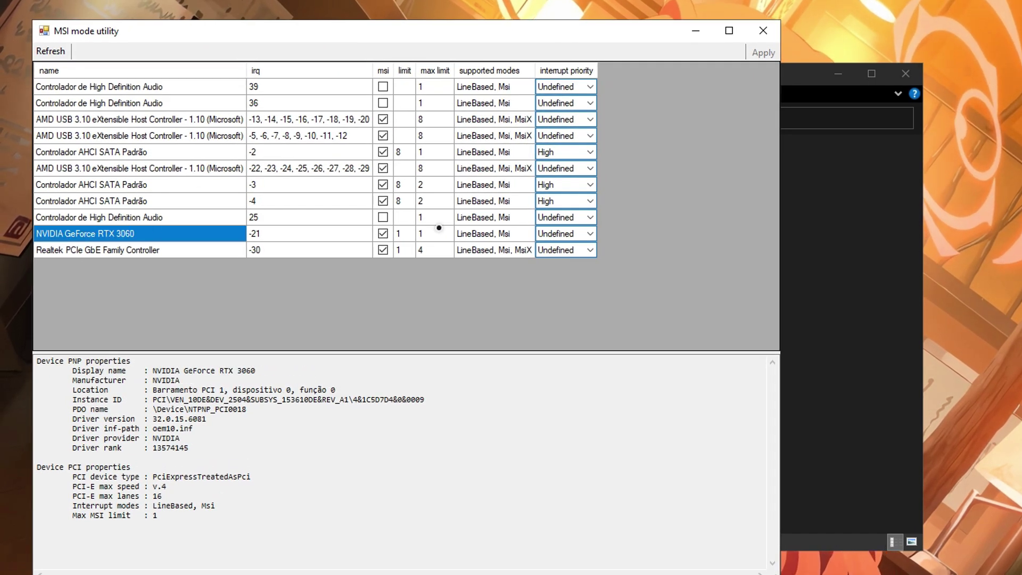
{"action": "left_click", "coordinate": [497, 237]}
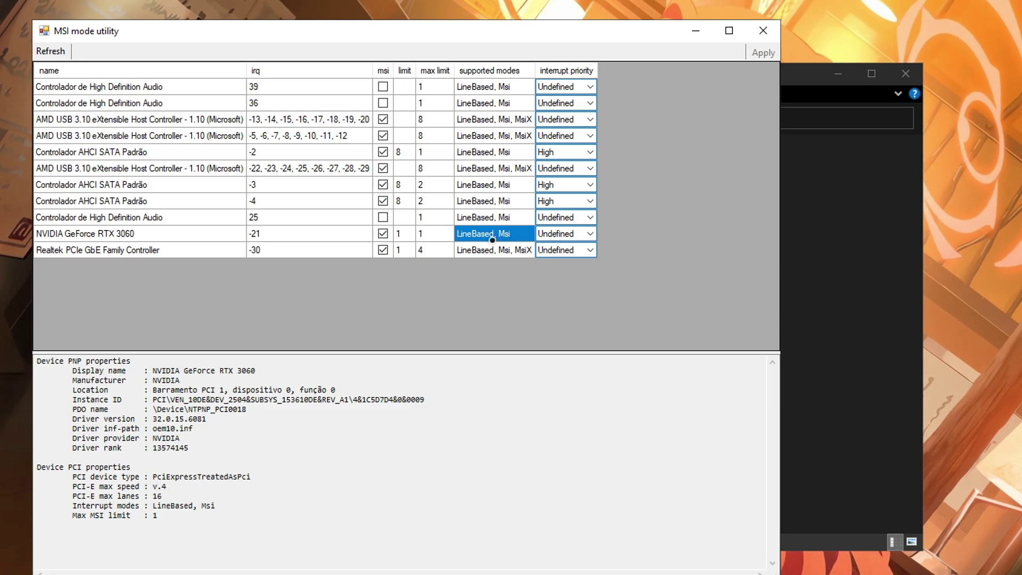
{"action": "left_click", "coordinate": [565, 235]}
{"action": "left_click", "coordinate": [585, 233]}
{"action": "left_click", "coordinate": [570, 274]}
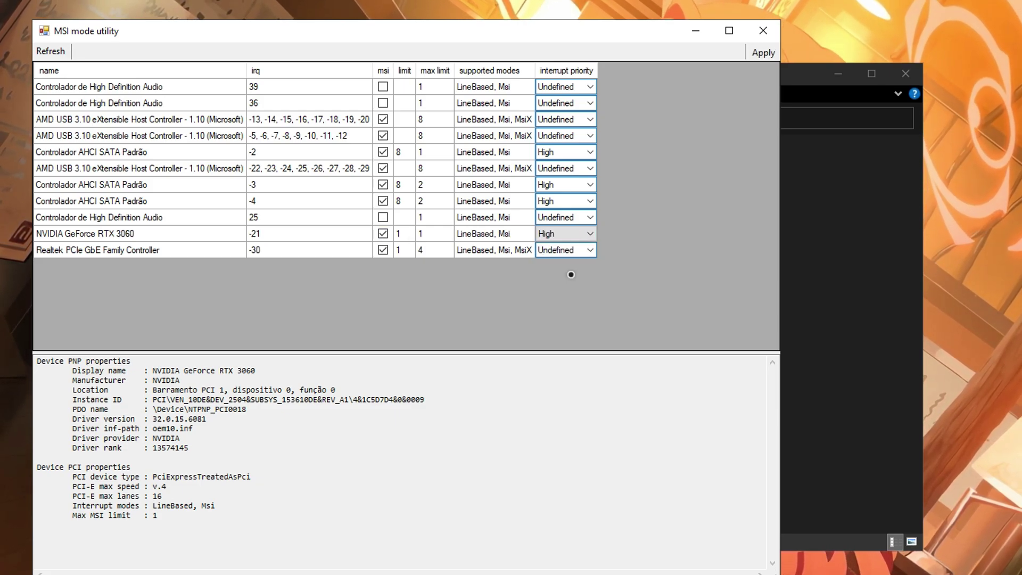
{"action": "left_click", "coordinate": [775, 33]}
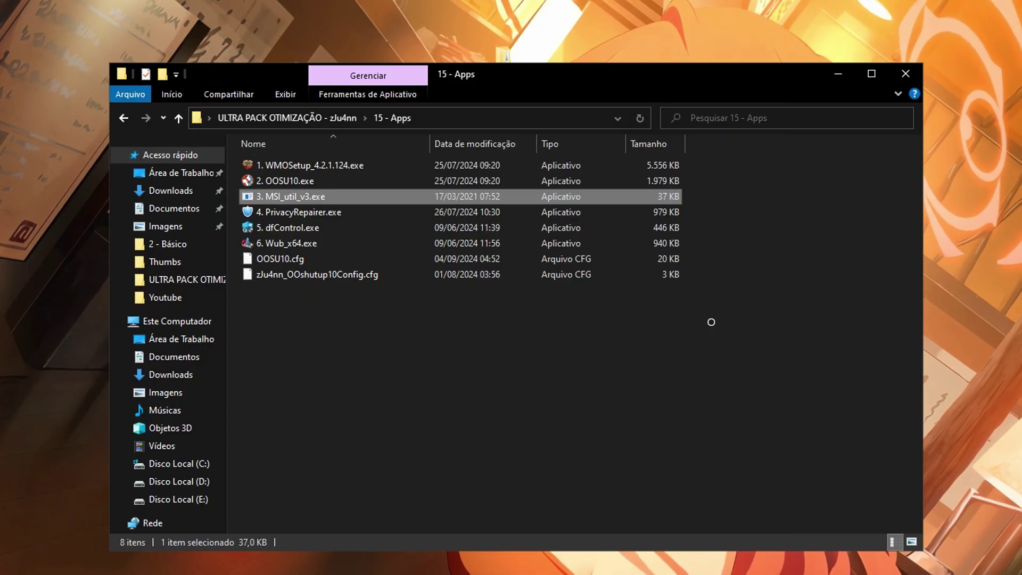
Run 4. PrivacyRepairer.exe as administrator and look through its Telemetry and Diagnostics settings.
{"action": "right_click", "coordinate": [347, 211]}
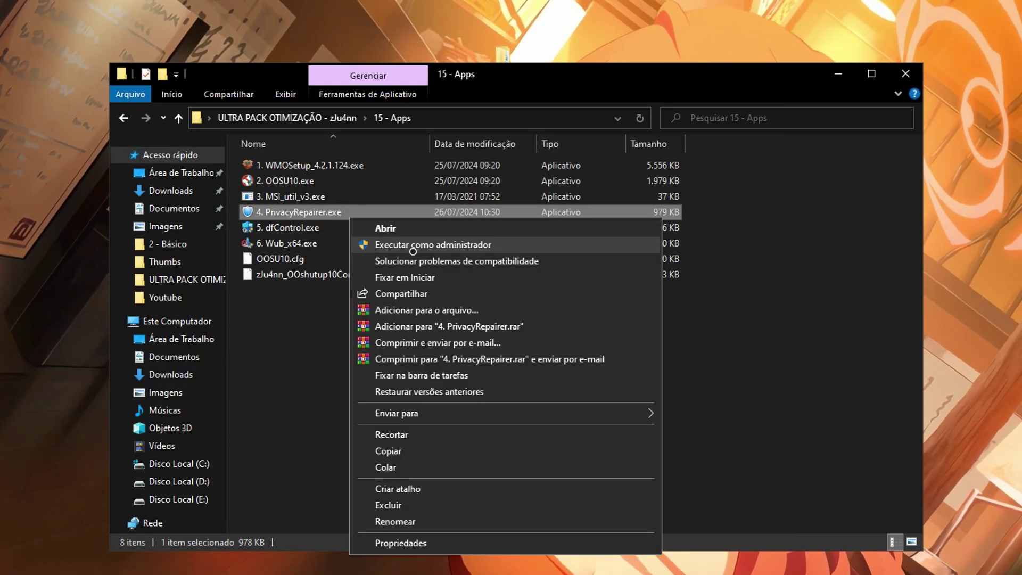
{"action": "left_click", "coordinate": [424, 245]}
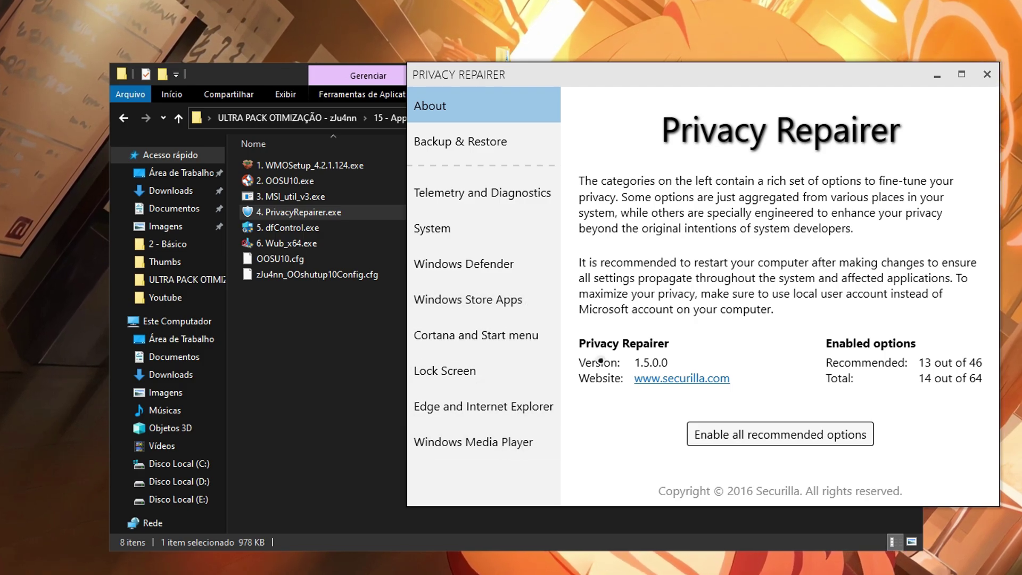
{"action": "left_click", "coordinate": [459, 189]}
{"action": "scroll", "coordinate": [564, 320], "scroll_direction": "down", "scroll_amount": 1}
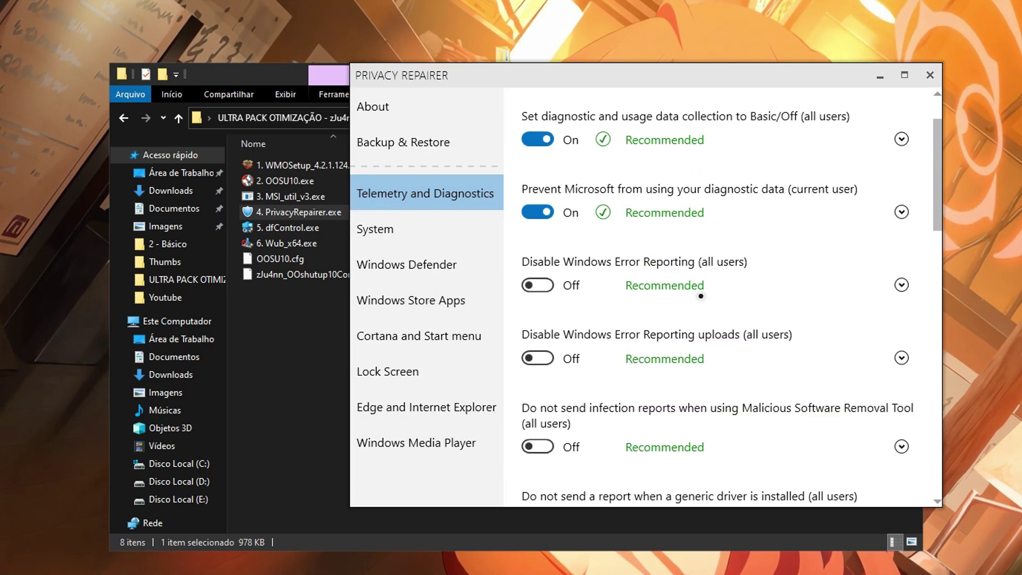
{"action": "scroll", "coordinate": [564, 285], "scroll_direction": "up", "scroll_amount": 1}
{"action": "left_click_drag", "start_coordinate": [936, 170], "coordinate": [946, 202]}
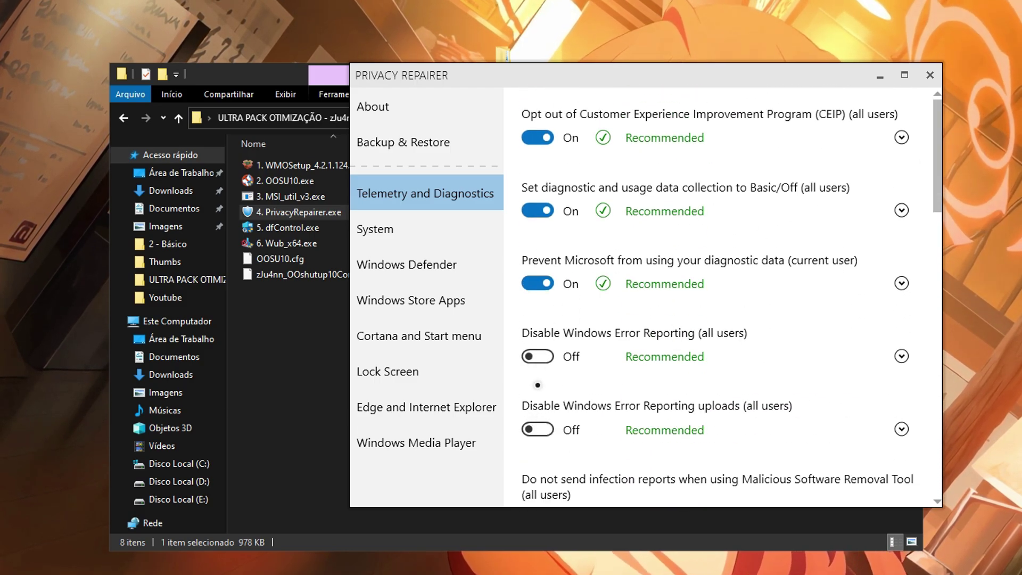
{"action": "scroll", "coordinate": [814, 253], "scroll_direction": "down", "scroll_amount": 10}
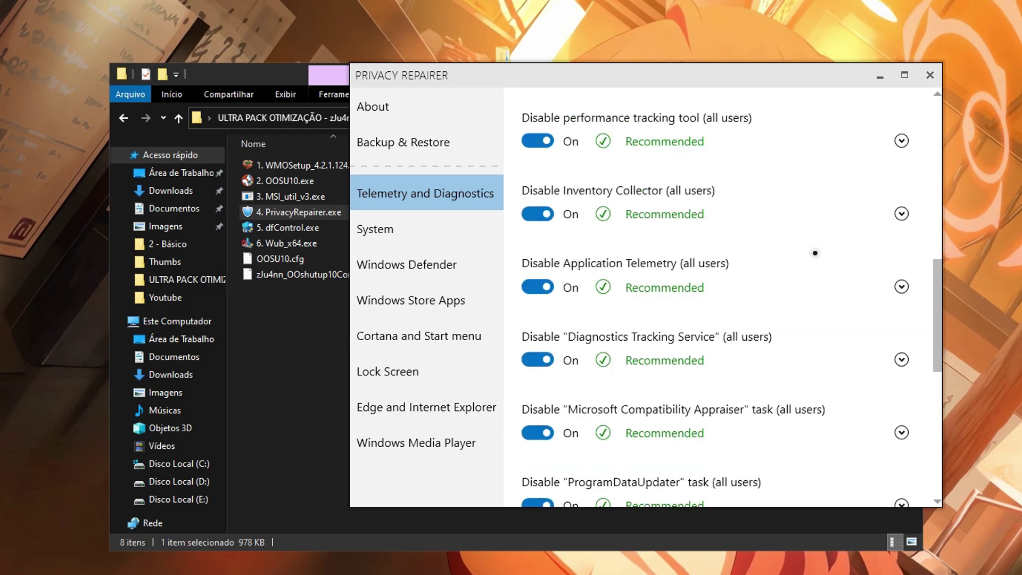
Turn on Disable OneDrive for all users under System, then show the Windows Defender page.
{"action": "left_click", "coordinate": [433, 226]}
{"action": "scroll", "coordinate": [661, 280], "scroll_direction": "down", "scroll_amount": 2}
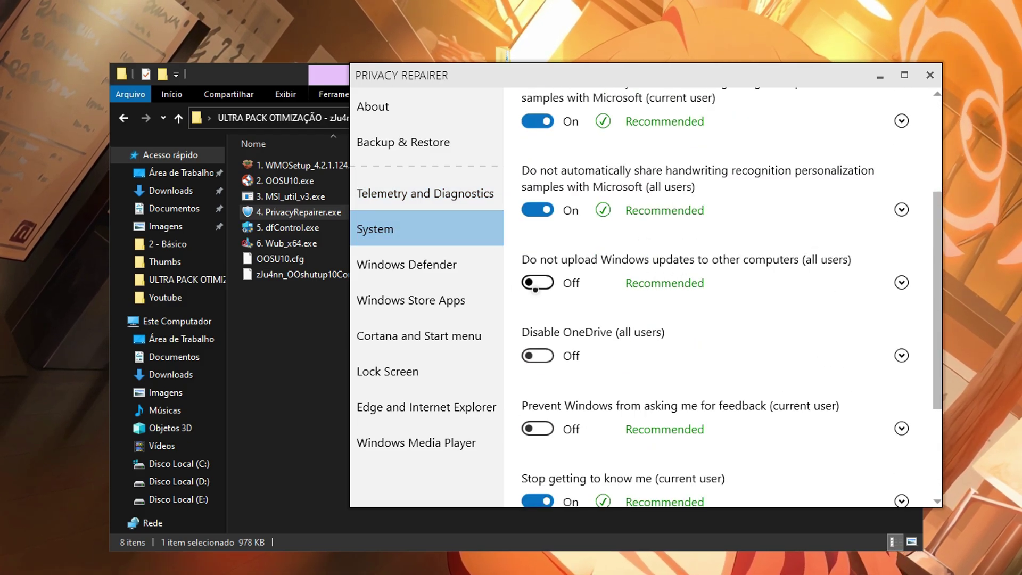
{"action": "left_click", "coordinate": [538, 355]}
{"action": "left_click", "coordinate": [420, 265]}
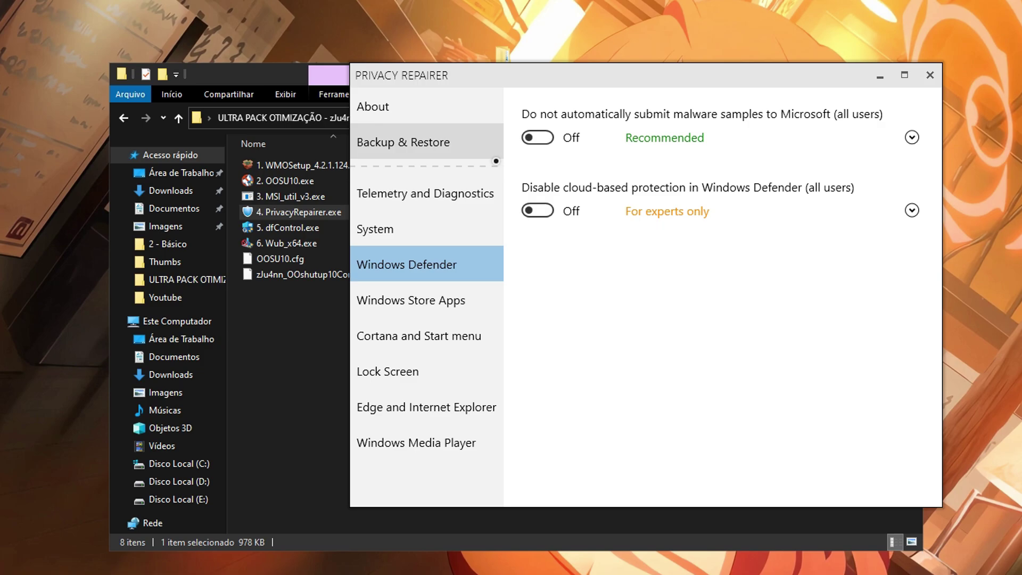
{"action": "left_click_drag", "start_coordinate": [647, 74], "coordinate": [725, 63]}
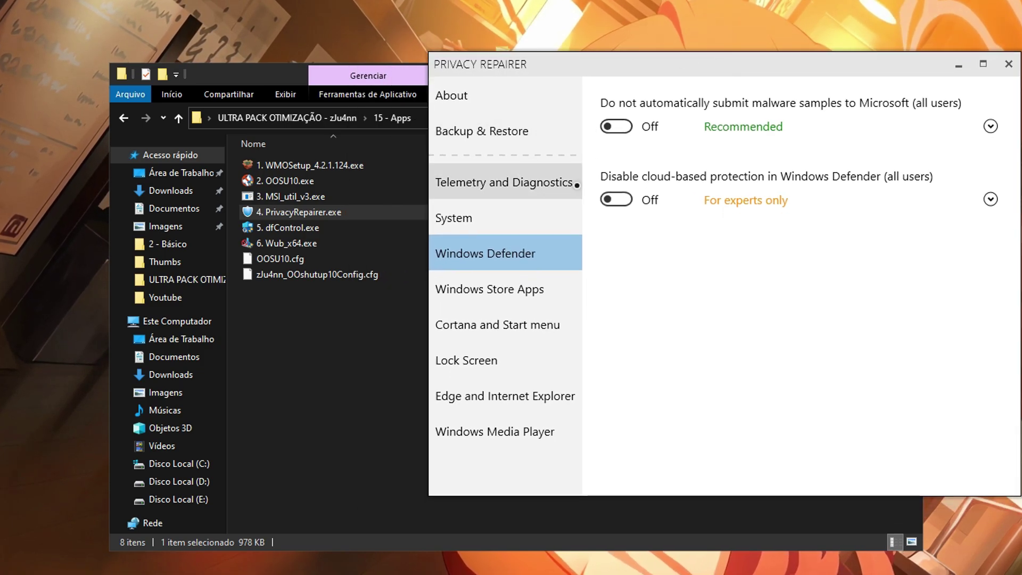
Turn on the Start menu suggestions, web search, Cortana and Cortana location tweaks.
{"action": "left_click_drag", "start_coordinate": [609, 148], "coordinate": [664, 165]}
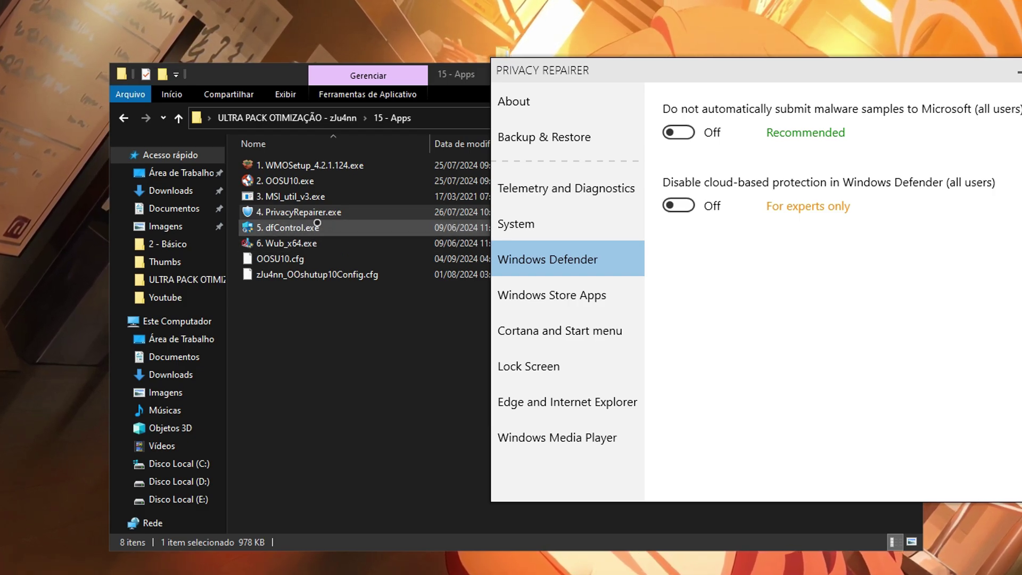
{"action": "left_click", "coordinate": [564, 295]}
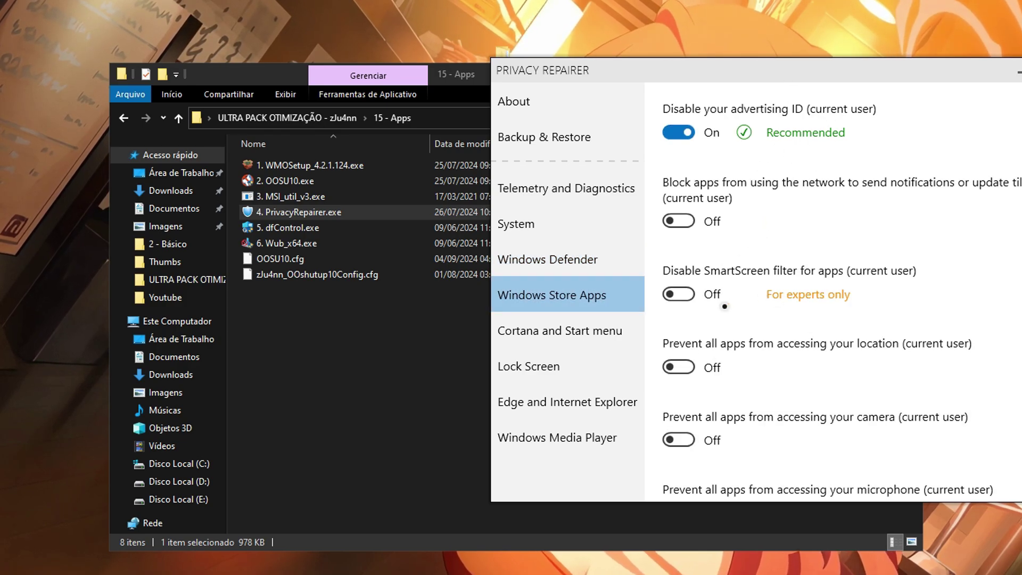
{"action": "scroll", "coordinate": [737, 285], "scroll_direction": "down", "scroll_amount": 4}
{"action": "scroll", "coordinate": [737, 285], "scroll_direction": "up", "scroll_amount": 4}
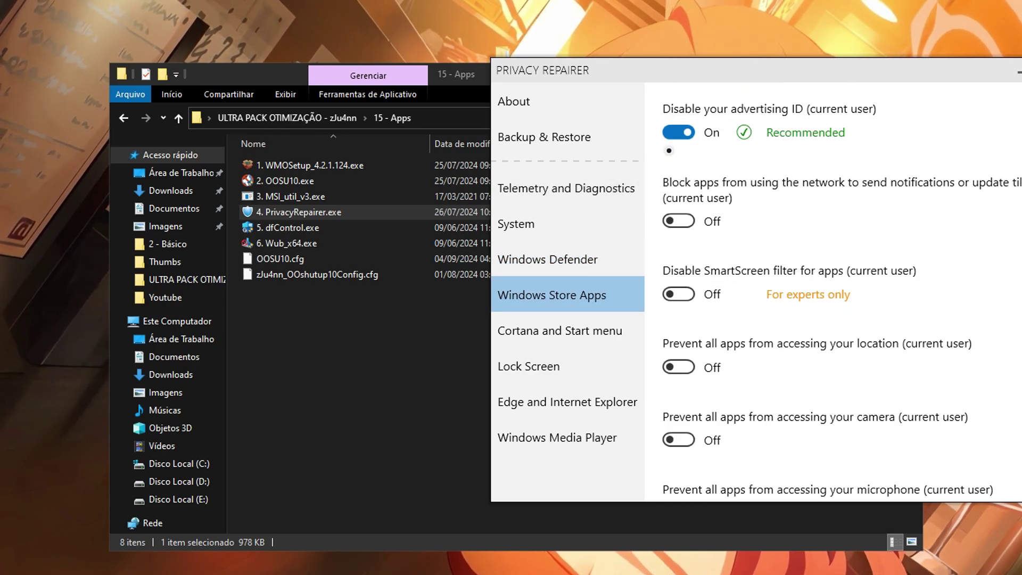
{"action": "left_click", "coordinate": [604, 341]}
{"action": "left_click", "coordinate": [678, 133]}
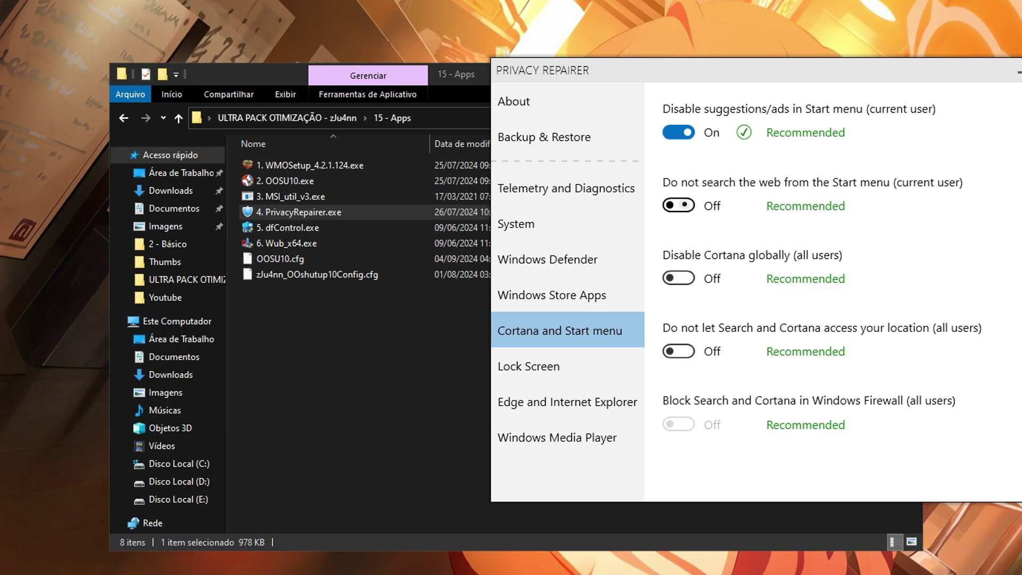
{"action": "left_click", "coordinate": [678, 205]}
{"action": "left_click", "coordinate": [678, 278]}
{"action": "left_click", "coordinate": [678, 351]}
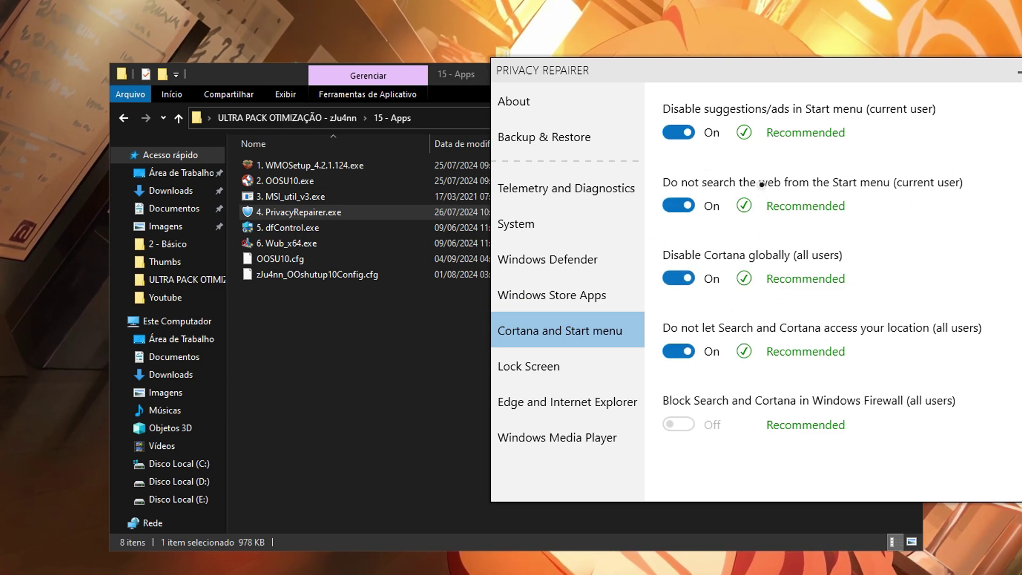
Turn on the lock screen ads tweak and the Edge/IE search, language, SmartScreen and prediction tweaks.
{"action": "left_click", "coordinate": [564, 367]}
{"action": "left_click", "coordinate": [680, 221]}
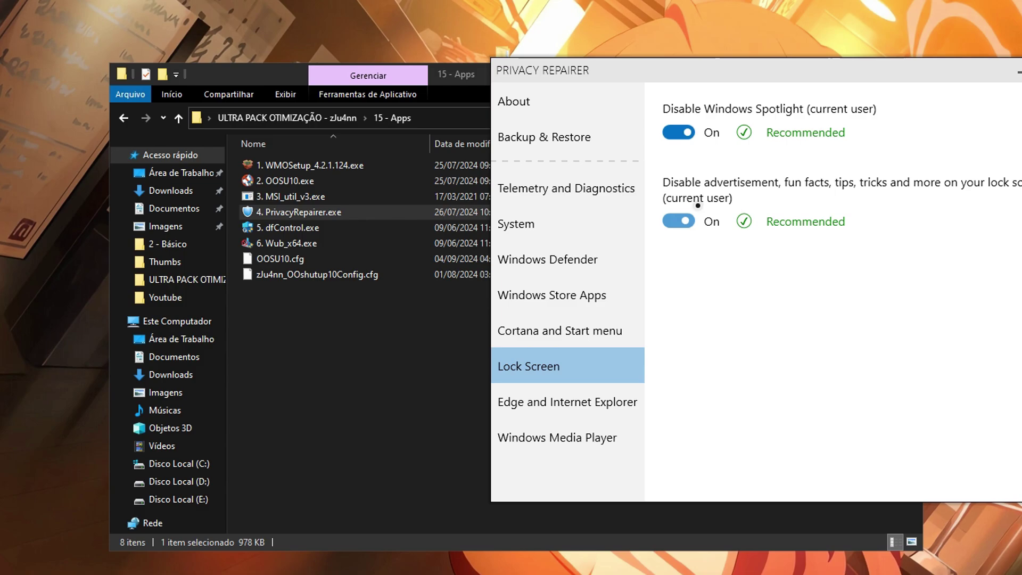
{"action": "left_click", "coordinate": [591, 406]}
{"action": "left_click", "coordinate": [679, 221]}
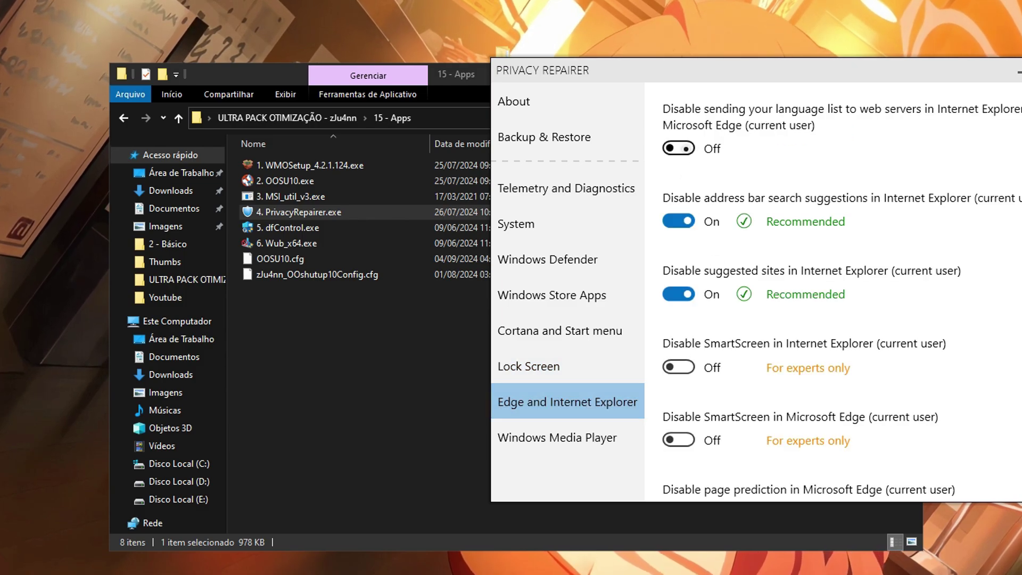
{"action": "left_click", "coordinate": [686, 148]}
{"action": "left_click", "coordinate": [679, 367]}
{"action": "left_click", "coordinate": [679, 439]}
{"action": "scroll", "coordinate": [679, 439], "scroll_direction": "down", "scroll_amount": 3}
{"action": "left_click", "coordinate": [680, 336]}
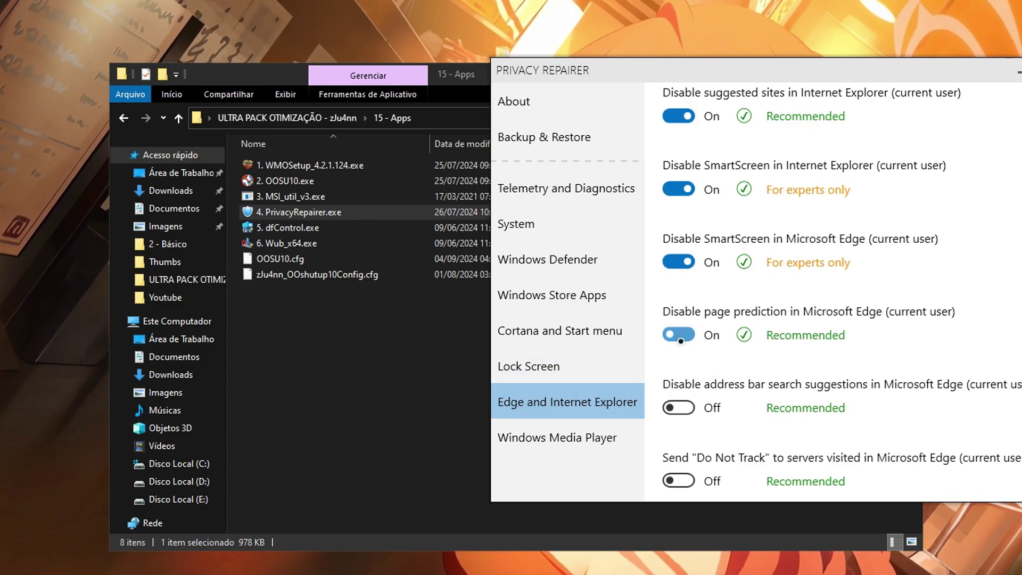
Turn on the four Windows Media Player privacy tweaks: experience program, media info, usage rights, Player ID.
{"action": "left_click", "coordinate": [557, 437]}
{"action": "left_click", "coordinate": [679, 148]}
{"action": "left_click", "coordinate": [679, 220]}
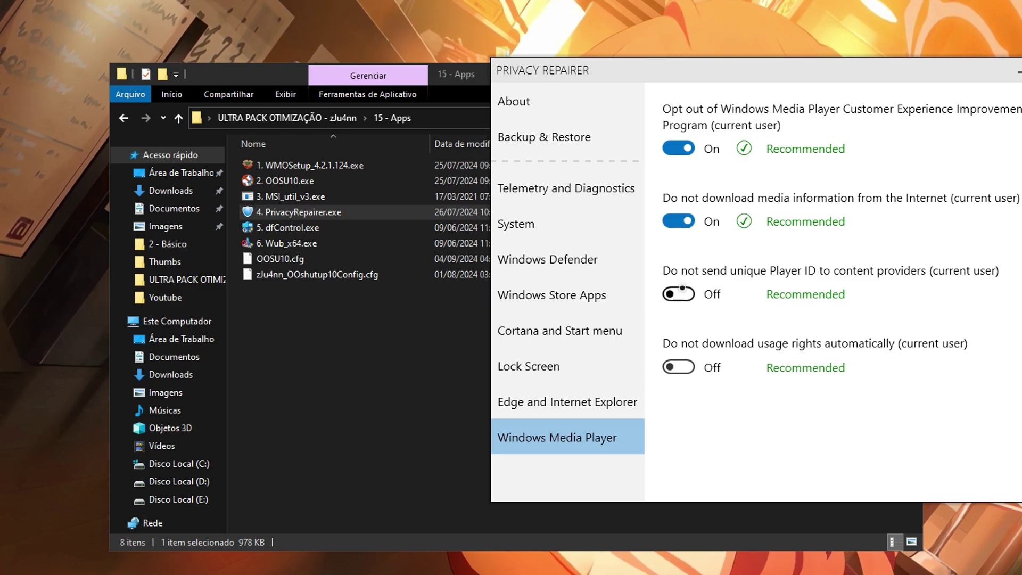
{"action": "left_click", "coordinate": [678, 367]}
{"action": "left_click", "coordinate": [678, 293]}
Close Privacy Repairer and run 5. dfControl.exe as administrator.
{"action": "key", "text": "alt+F4"}
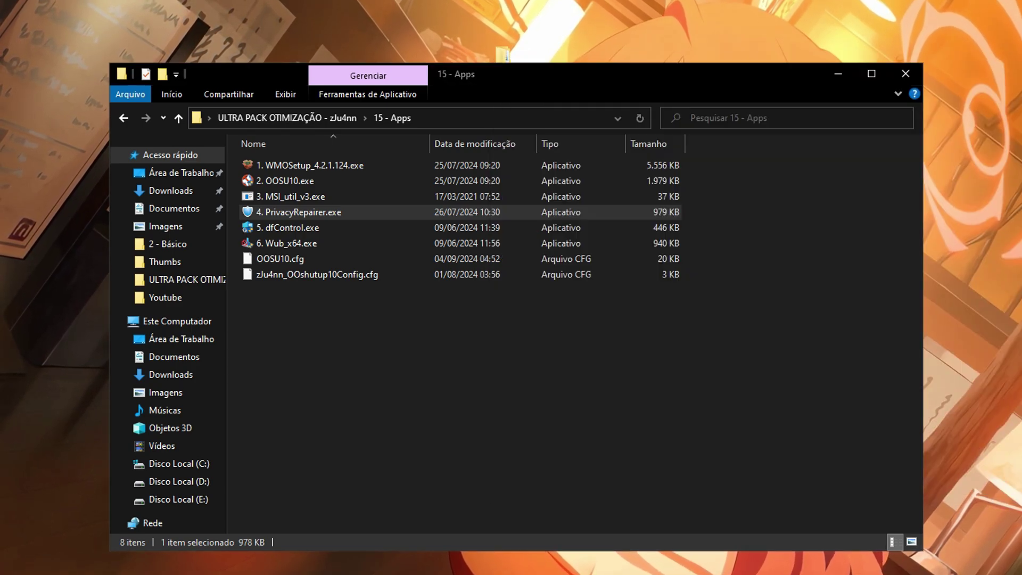
{"action": "left_click", "coordinate": [279, 228]}
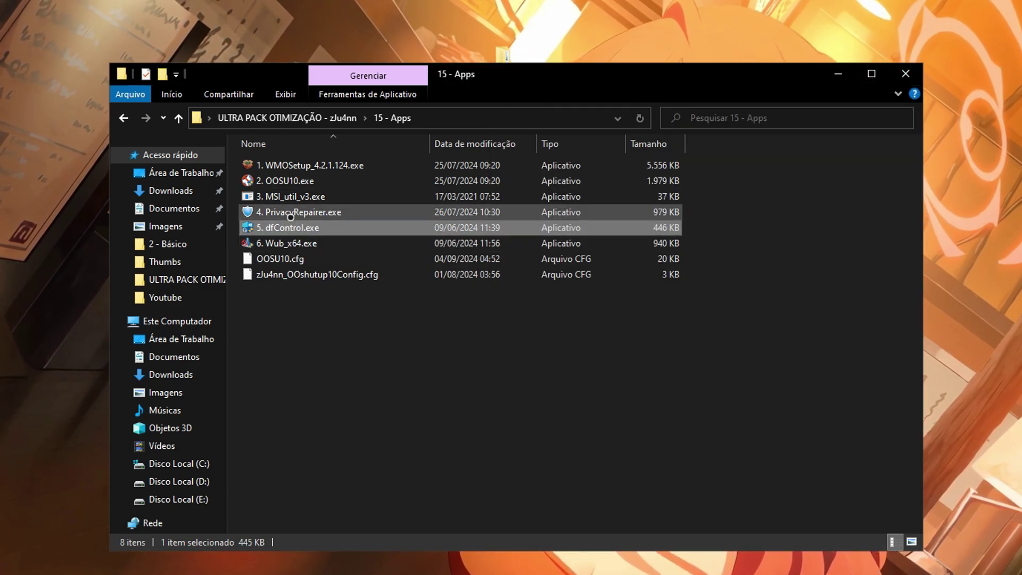
{"action": "right_click", "coordinate": [300, 230]}
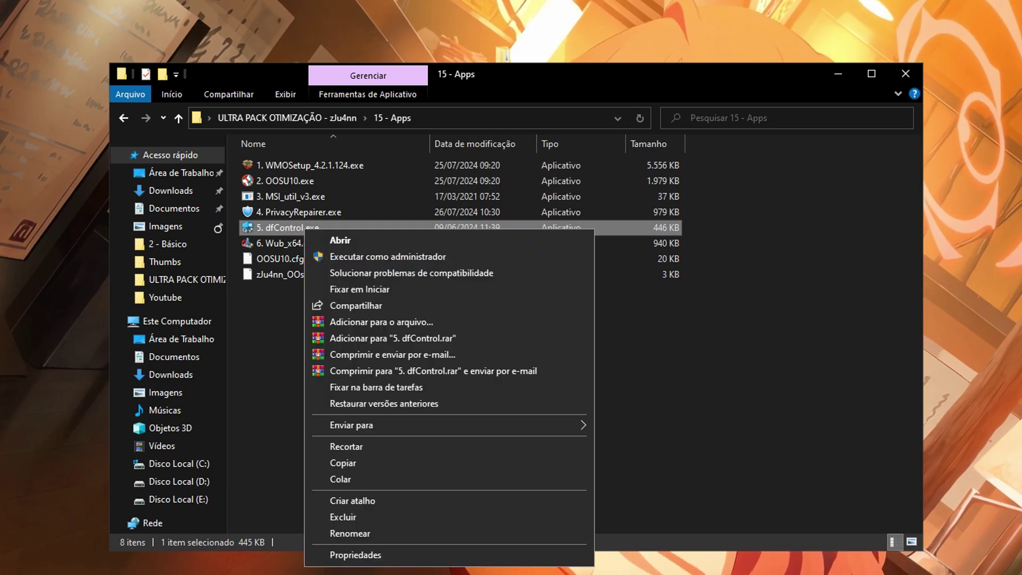
{"action": "key", "text": "m"}
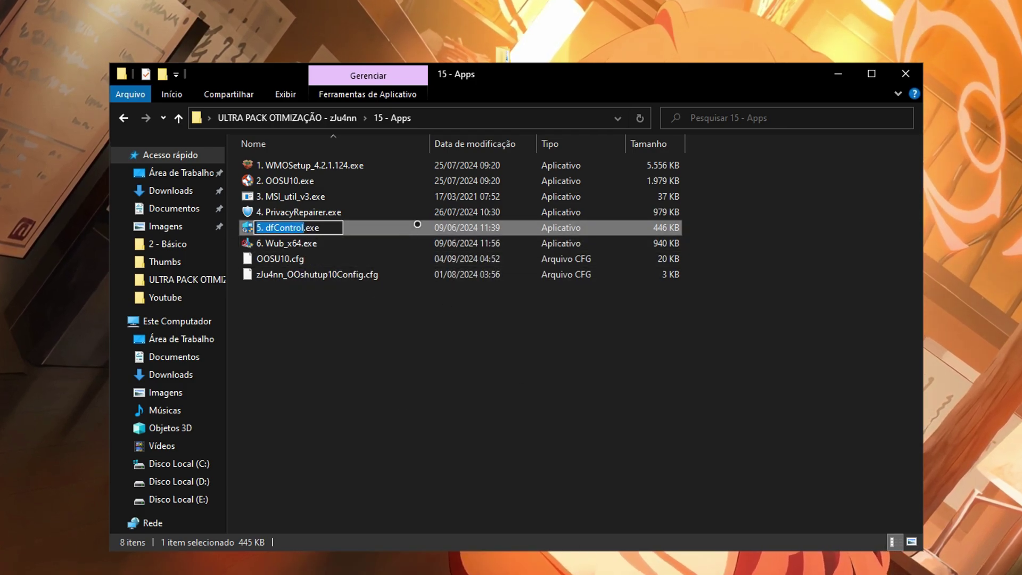
{"action": "key", "text": "Escape"}
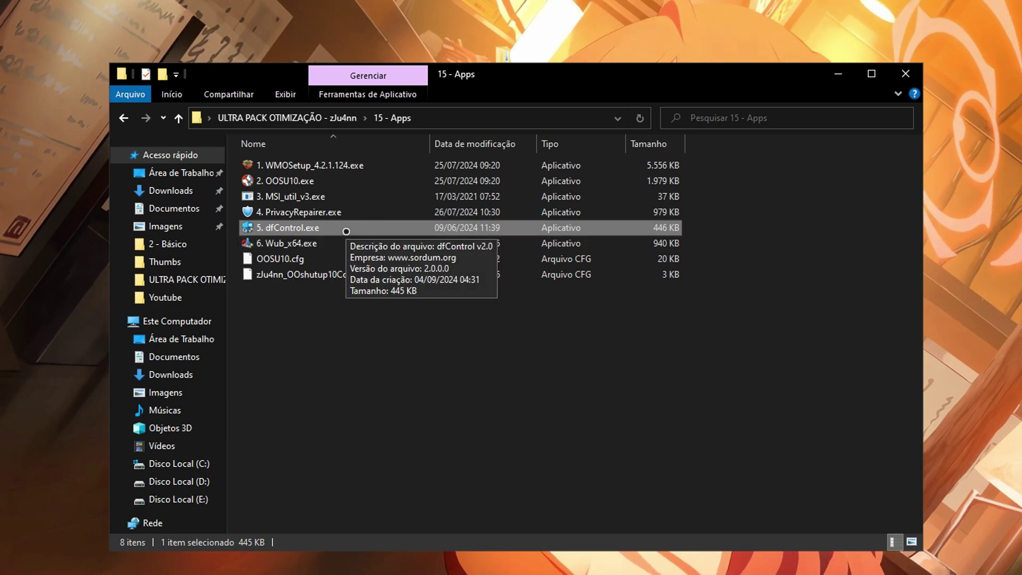
{"action": "right_click", "coordinate": [346, 231]}
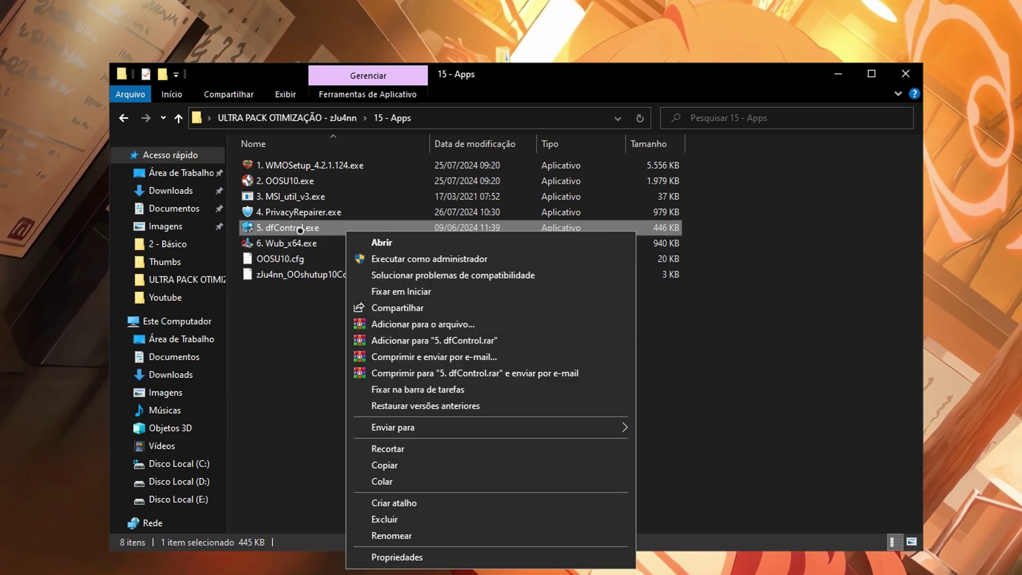
{"action": "left_click", "coordinate": [464, 261]}
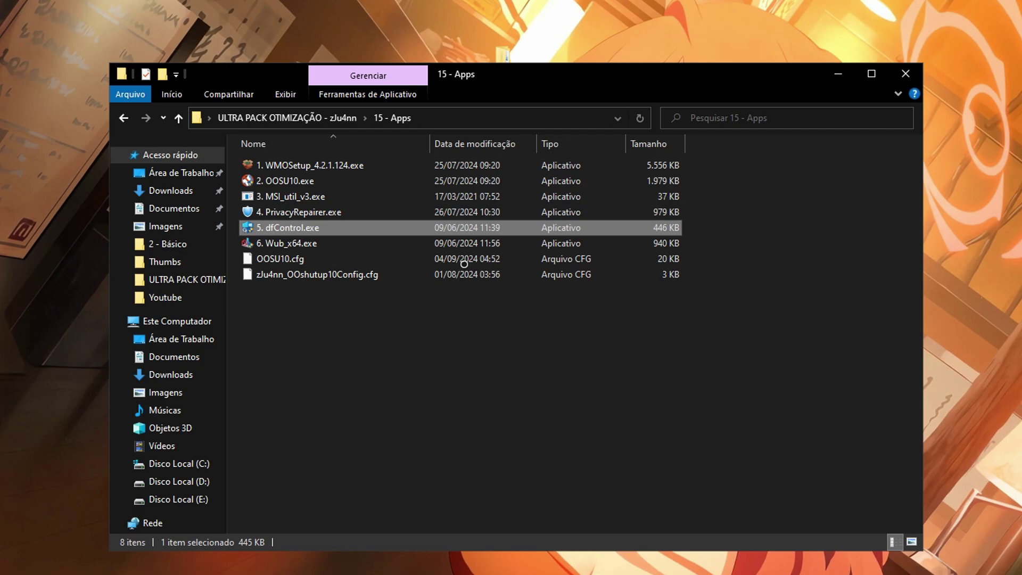
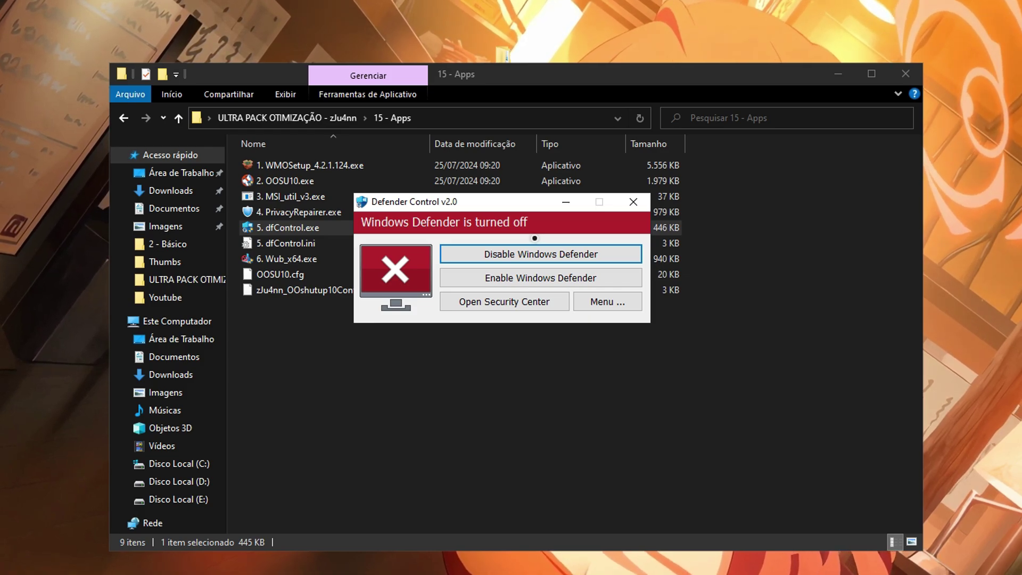
Close Defender Control, run Wub_x64.exe as administrator to disable Windows updates, then close it.
{"action": "key", "text": "alt+F4"}
{"action": "double_click", "coordinate": [298, 243]}
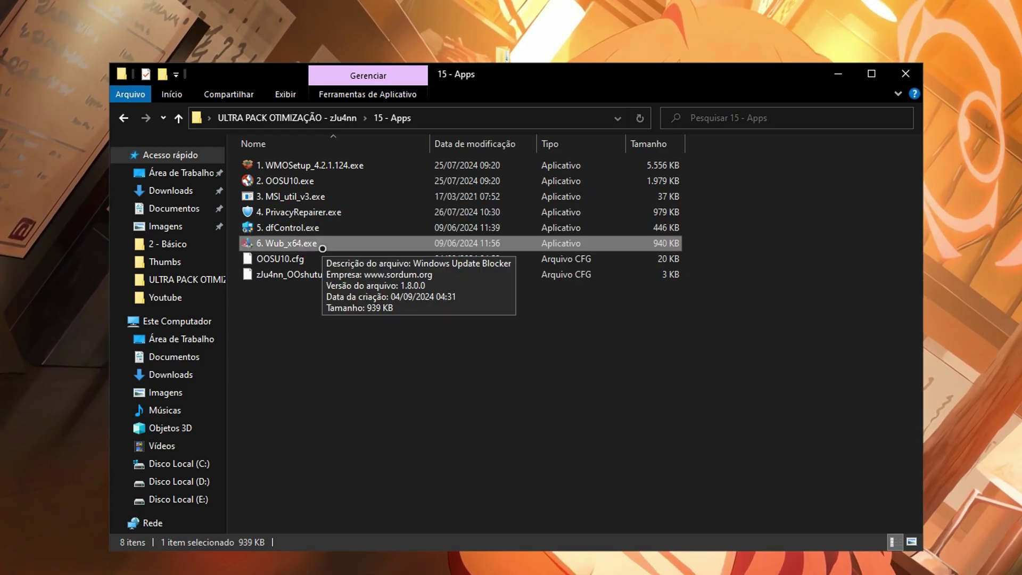
{"action": "left_click", "coordinate": [350, 246]}
{"action": "left_click", "coordinate": [375, 249]}
{"action": "right_click", "coordinate": [378, 249]}
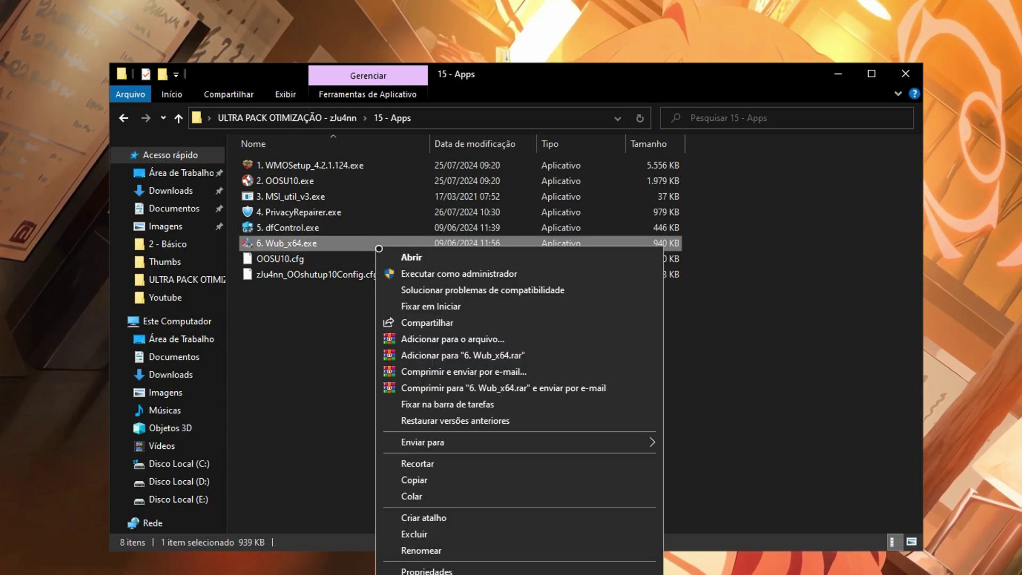
{"action": "left_click", "coordinate": [427, 273]}
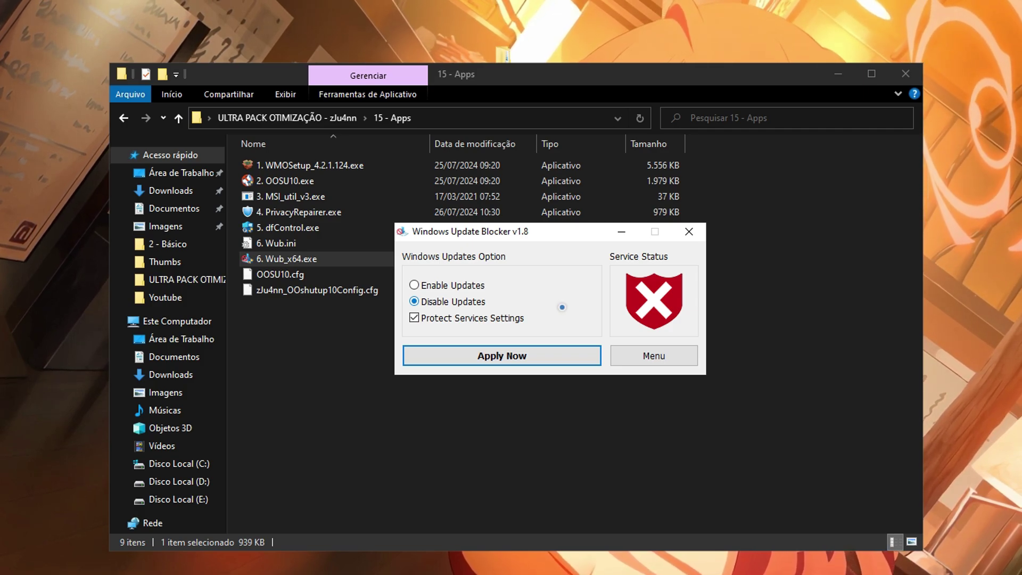
{"action": "left_click", "coordinate": [688, 233]}
Open the 16 - Jogos folder and run the game tweaks batch file as administrator.
{"action": "left_click", "coordinate": [123, 118]}
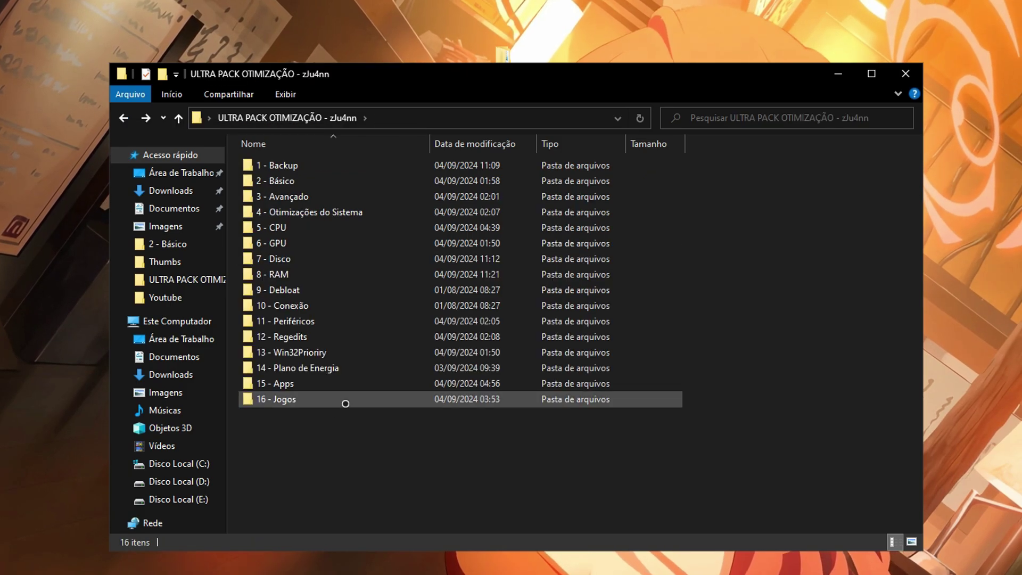
{"action": "double_click", "coordinate": [306, 404]}
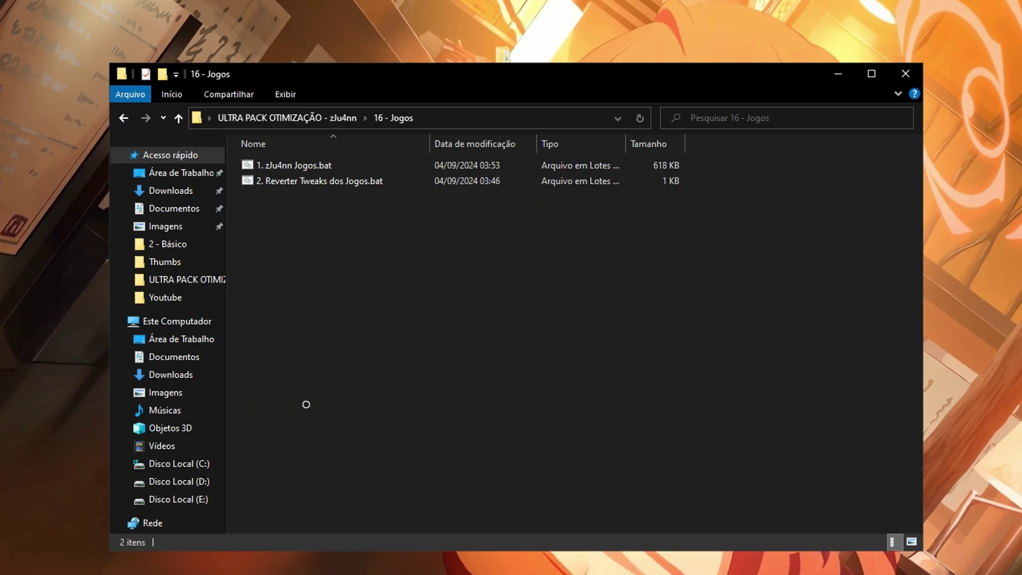
{"action": "left_click", "coordinate": [347, 167]}
{"action": "right_click", "coordinate": [345, 166]}
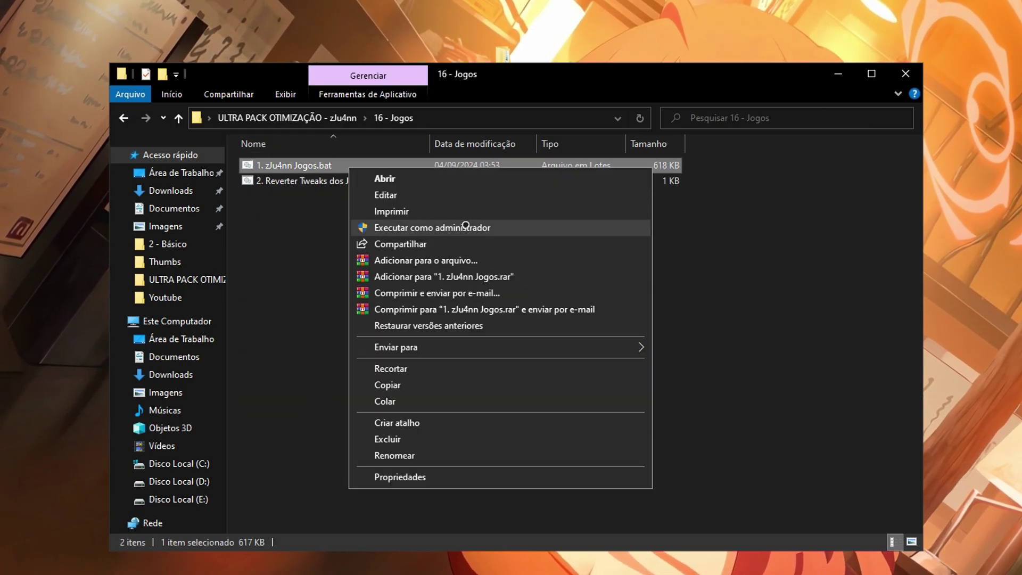
{"action": "left_click", "coordinate": [471, 224]}
In the console, choose option 1 to apply the Minecraft optimization.
{"action": "left_click_drag", "start_coordinate": [249, 21], "coordinate": [523, 78]}
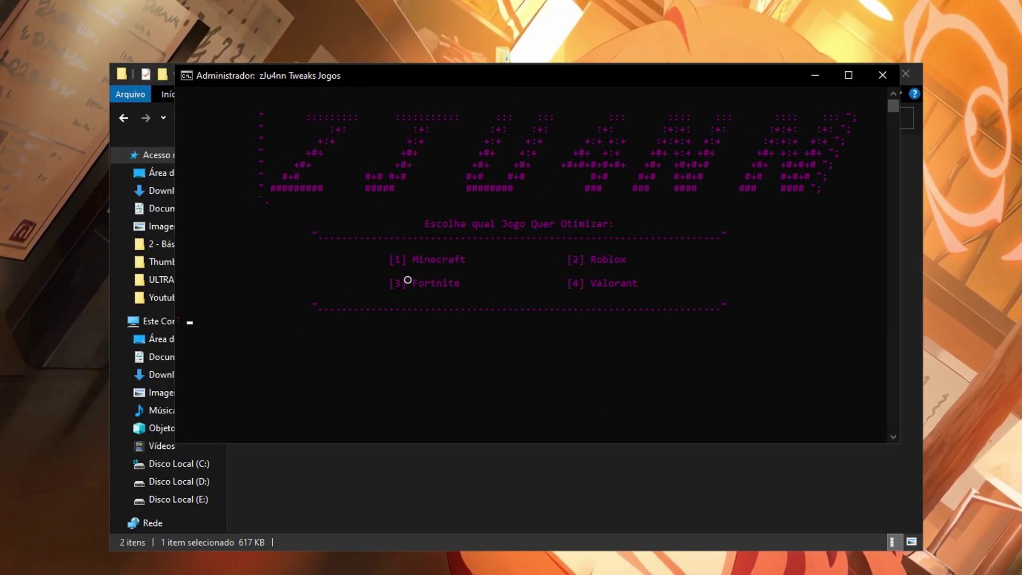
{"action": "left_click_drag", "start_coordinate": [572, 75], "coordinate": [582, 103]}
{"action": "type", "text": "1"}
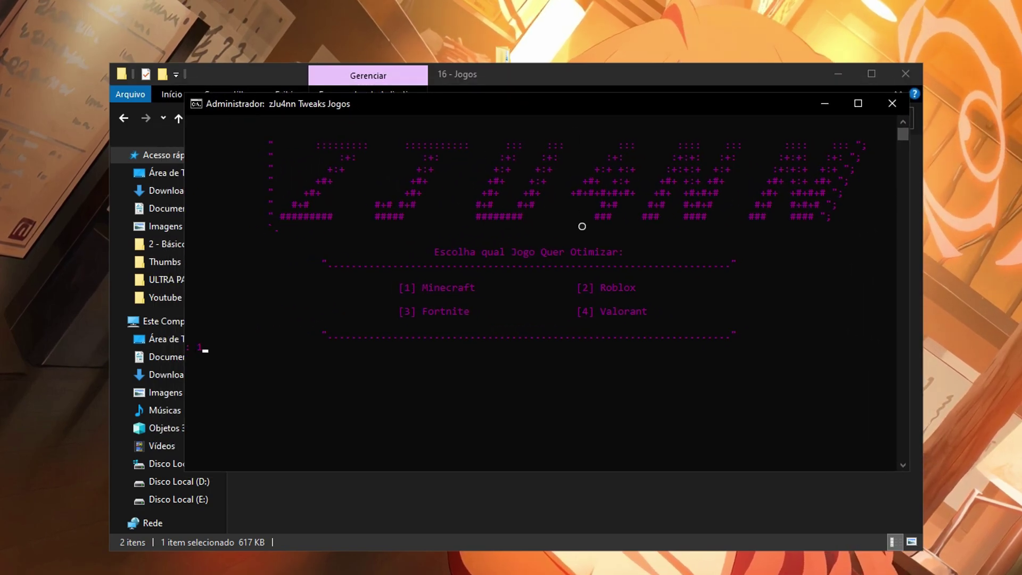
{"action": "key", "text": "Return"}
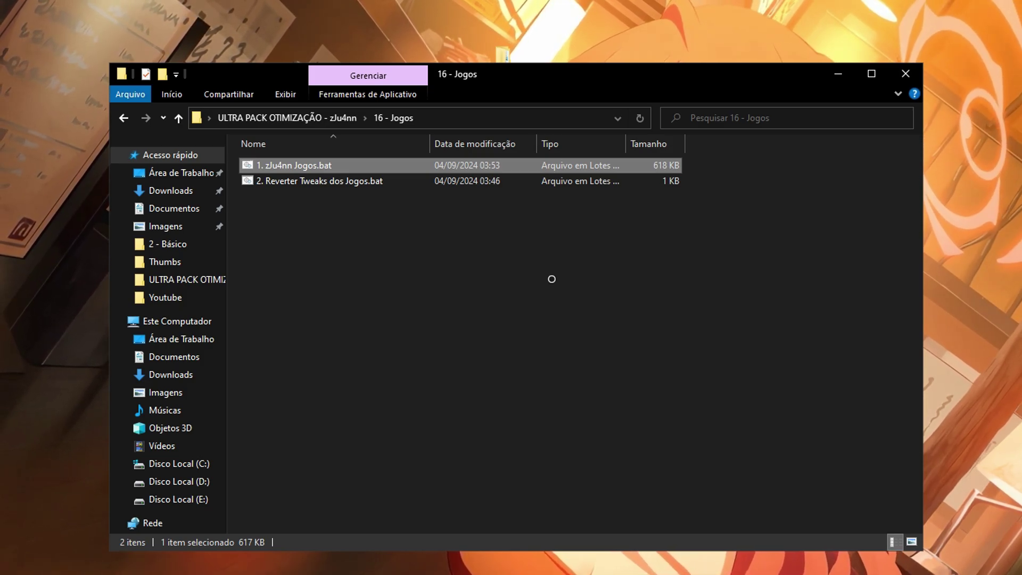
Look at the Reverter Tweaks dos Jogos batch file's actions without running it.
{"action": "left_click", "coordinate": [283, 183]}
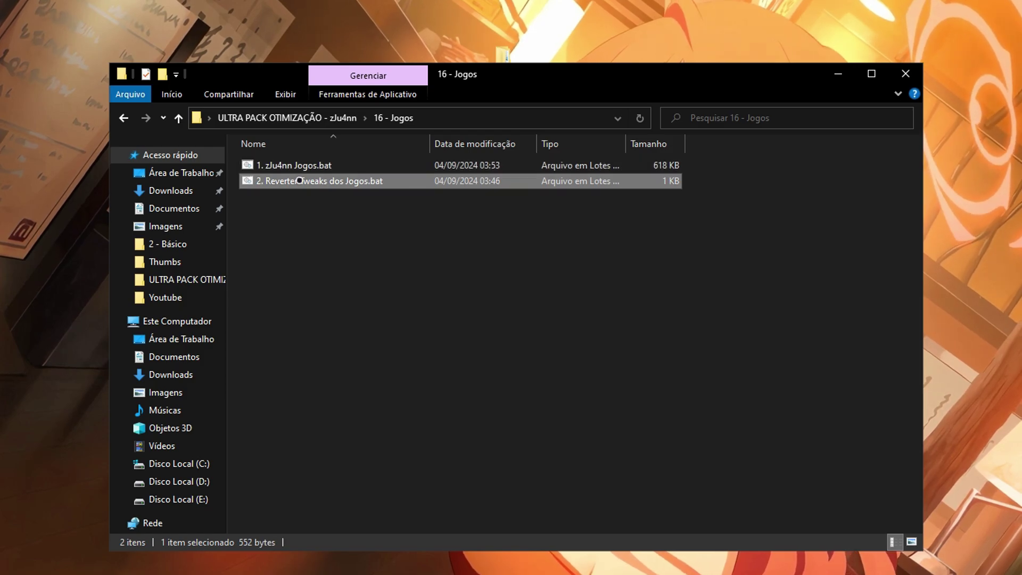
{"action": "right_click", "coordinate": [300, 181]}
{"action": "left_click", "coordinate": [379, 237]}
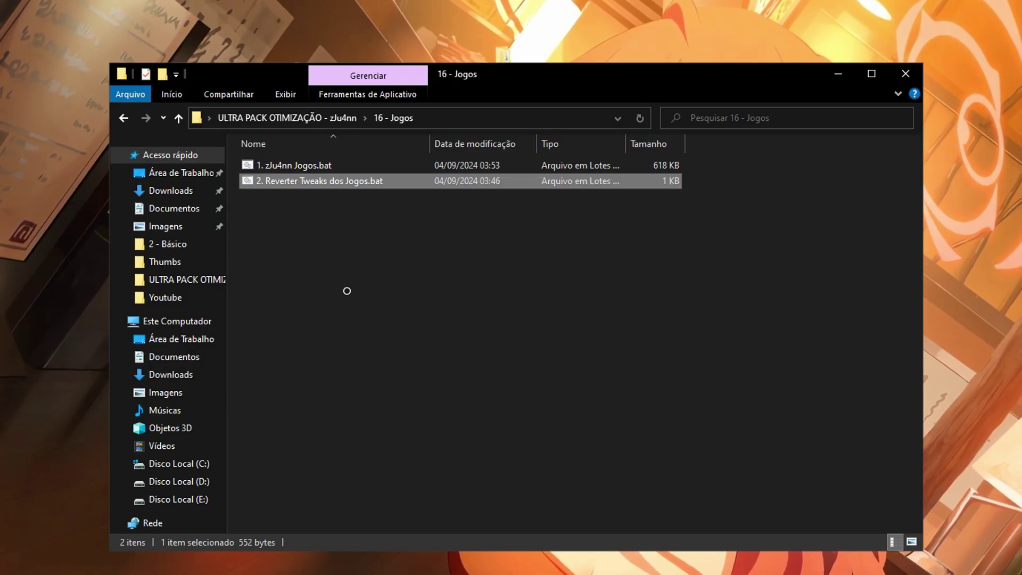
{"action": "left_click", "coordinate": [564, 369]}
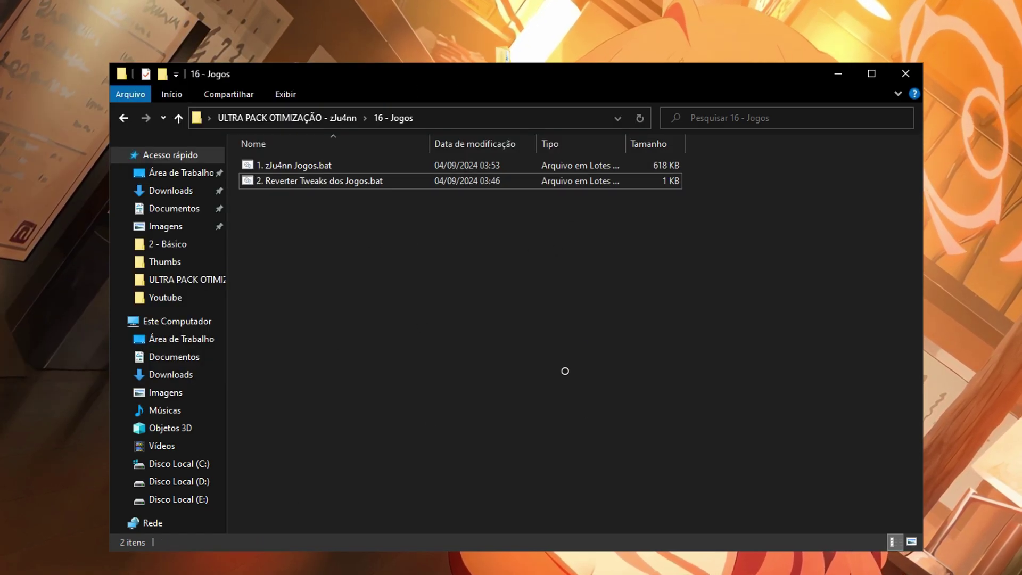
Return to the pack's root folder, close File Explorer, and delete the ULTRA PACK folder from the desktop.
{"action": "left_click", "coordinate": [327, 165]}
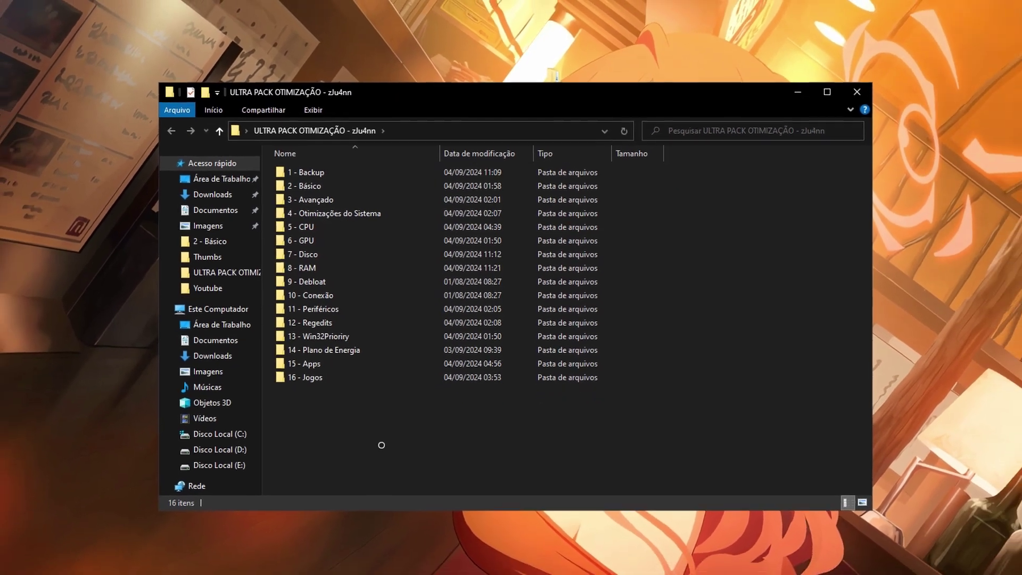
{"action": "left_click_drag", "start_coordinate": [371, 462], "coordinate": [639, 356]}
{"action": "left_click", "coordinate": [789, 116]}
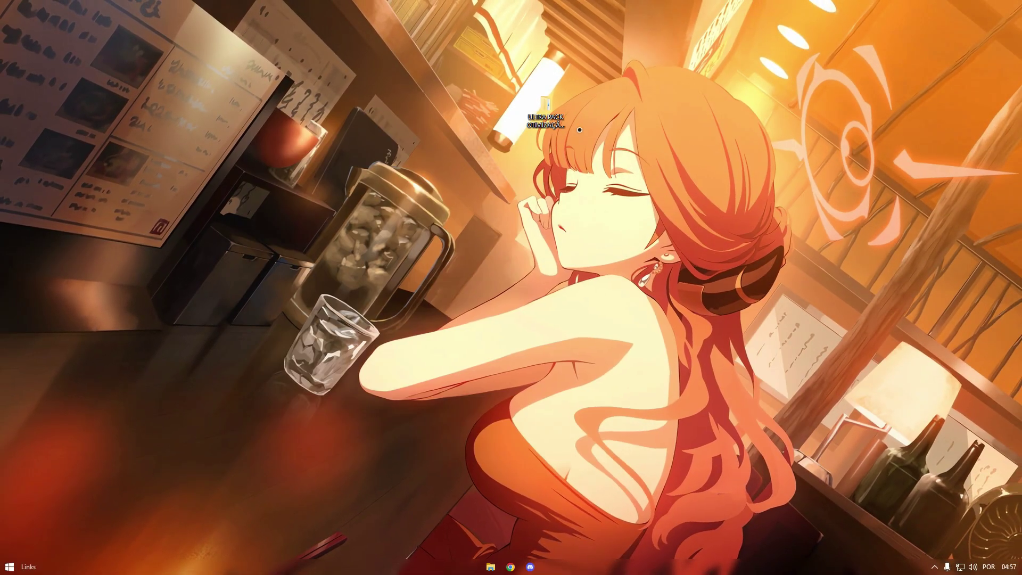
{"action": "left_click_drag", "start_coordinate": [519, 124], "coordinate": [588, 171]}
{"action": "key", "text": "Delete"}
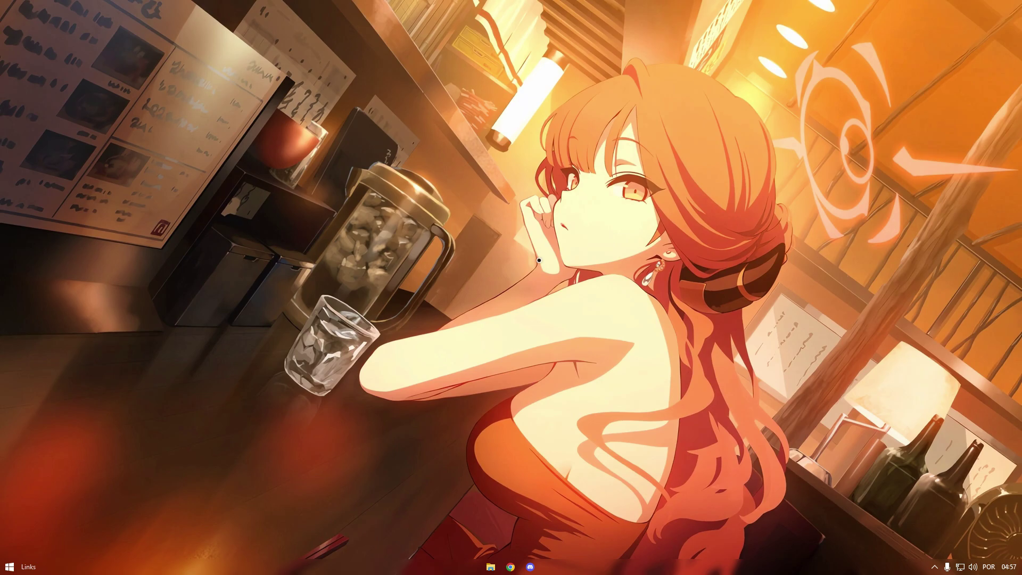